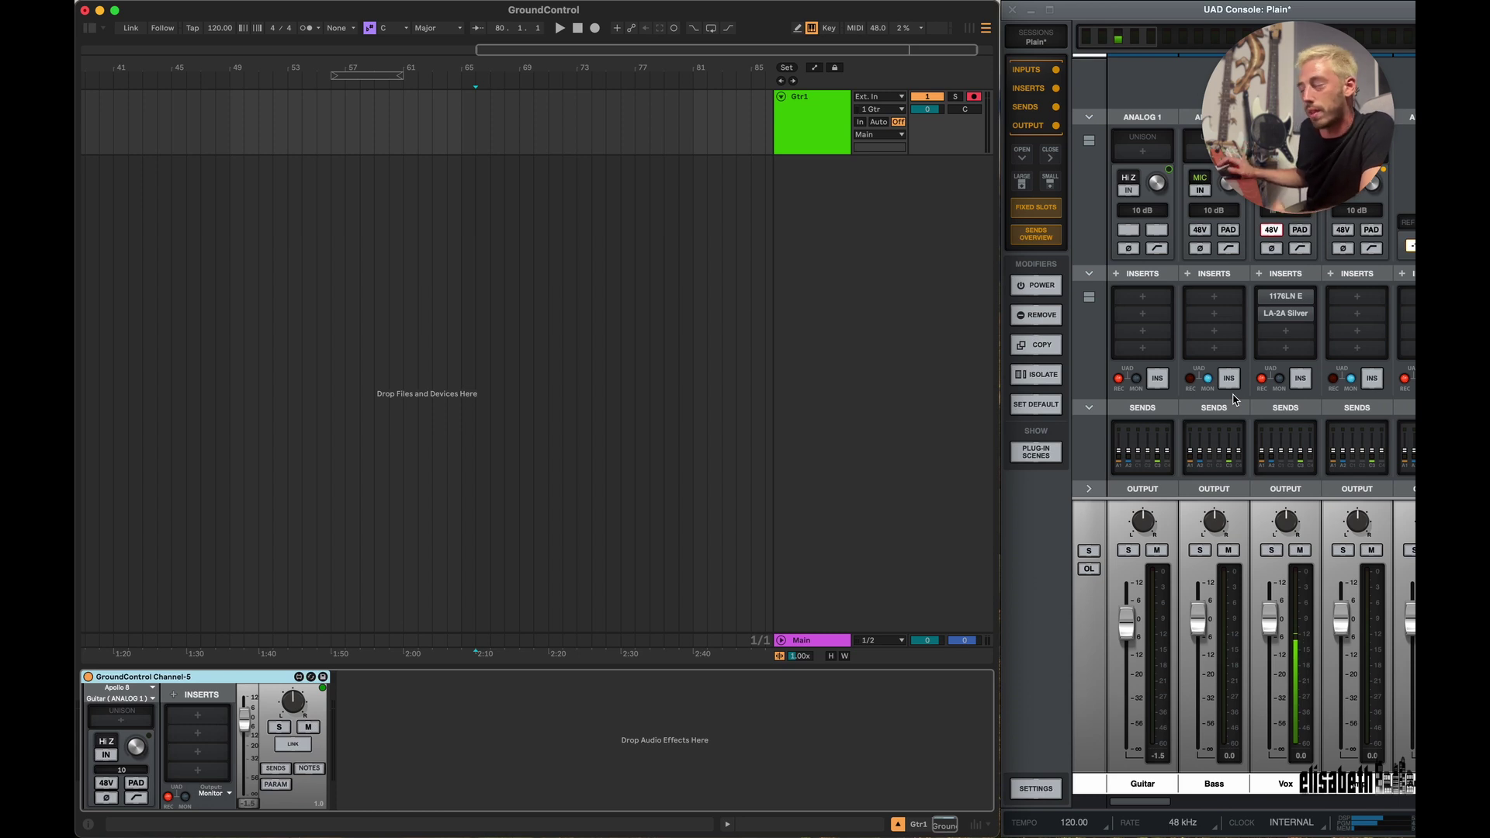
# - Keep the input on Guitar (ANALOG 1) and lower its channel level to -7.2 dB
pyautogui.click(1234, 399)
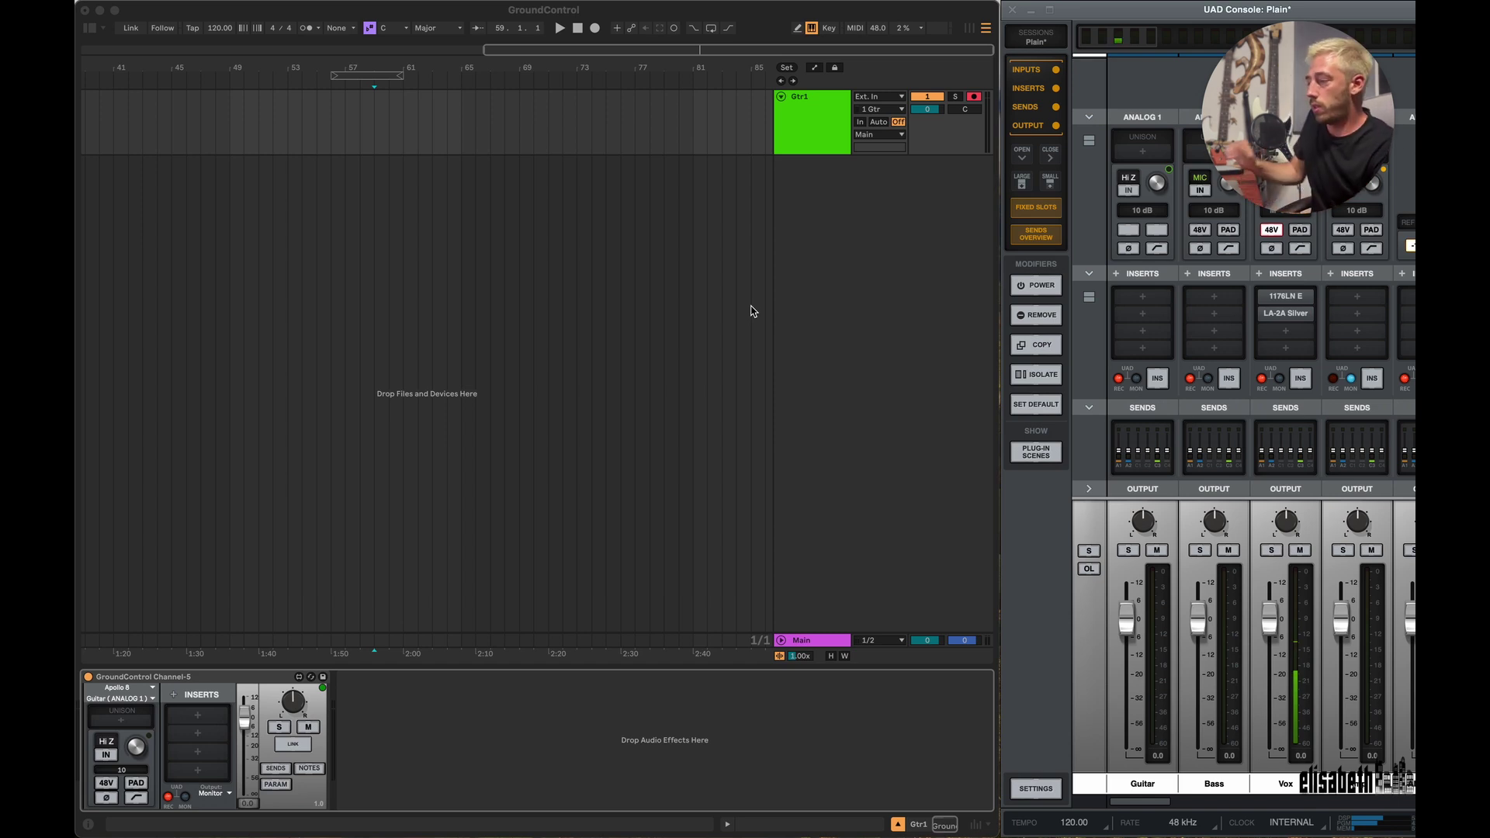
pyautogui.click(120, 699)
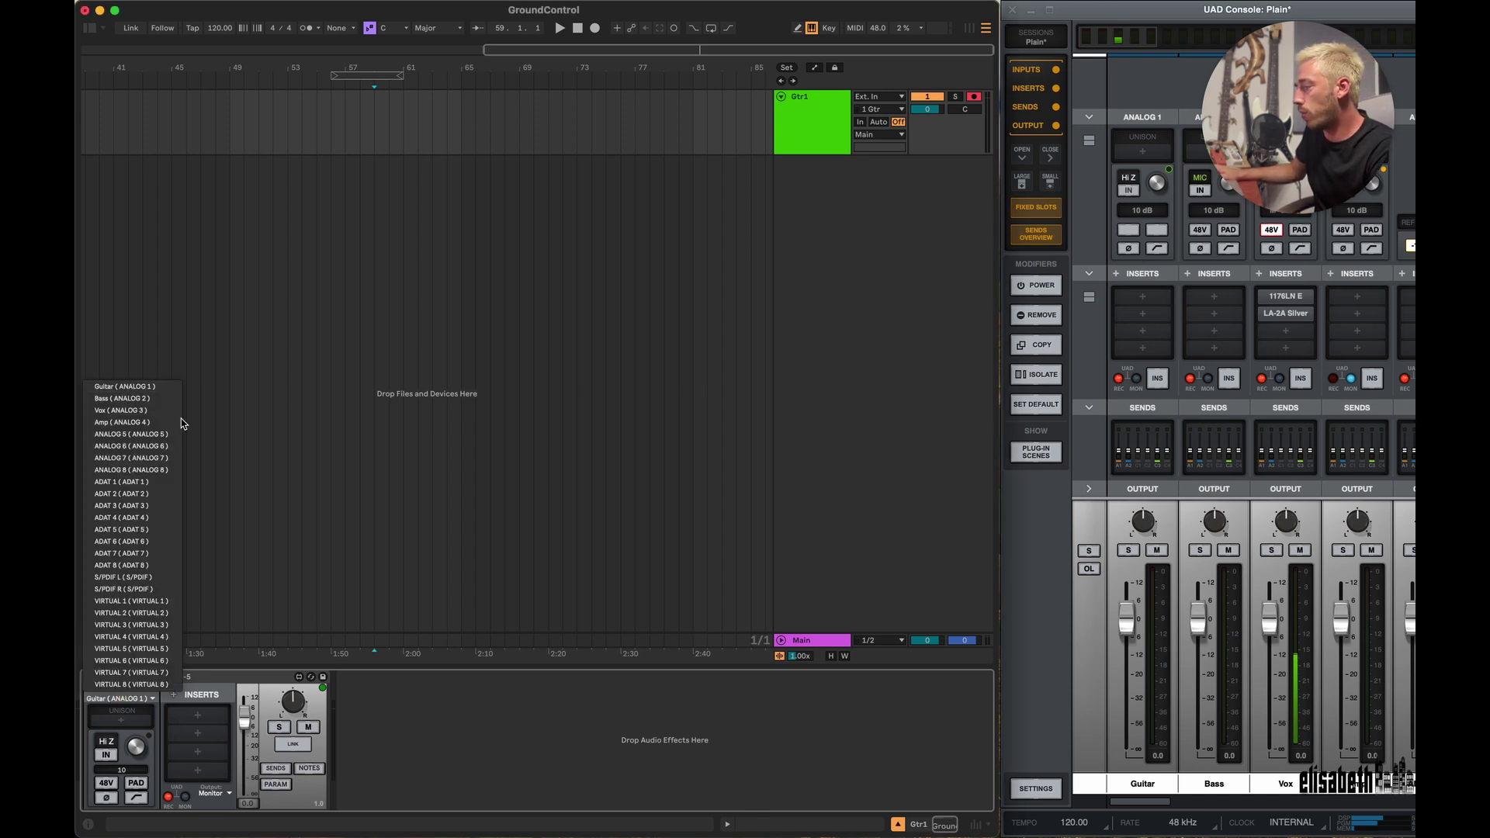
pyautogui.click(273, 672)
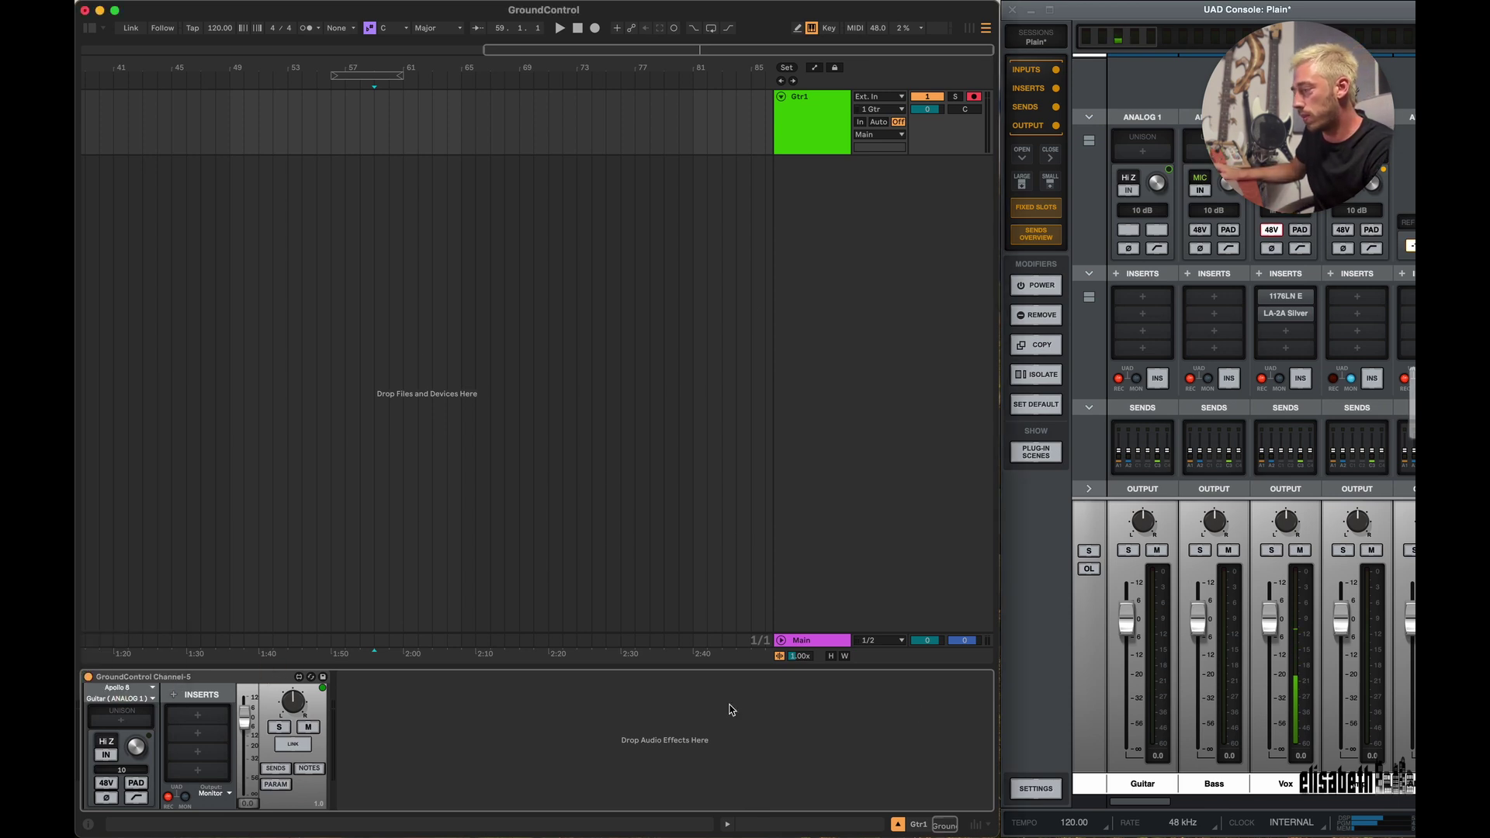
pyautogui.moveTo(242, 721)
pyautogui.mouseDown()
pyautogui.moveTo(248, 757)
pyautogui.moveTo(250, 733)
pyautogui.mouseUp()
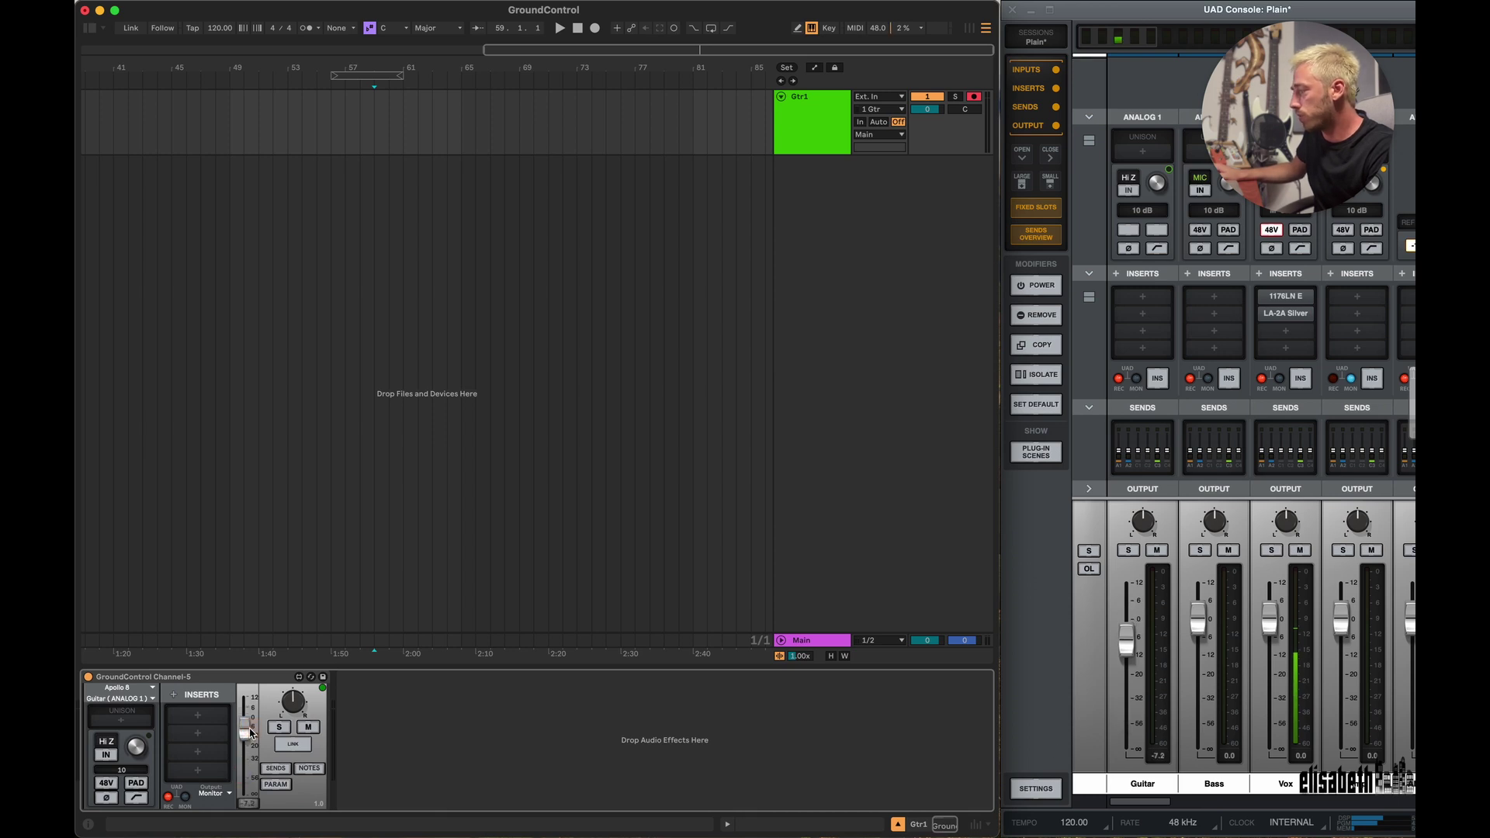
# - Switch the channel input to Bass (ANALOG 2) and raise its level to about 0 dB
pyautogui.click(133, 698)
pyautogui.click(129, 402)
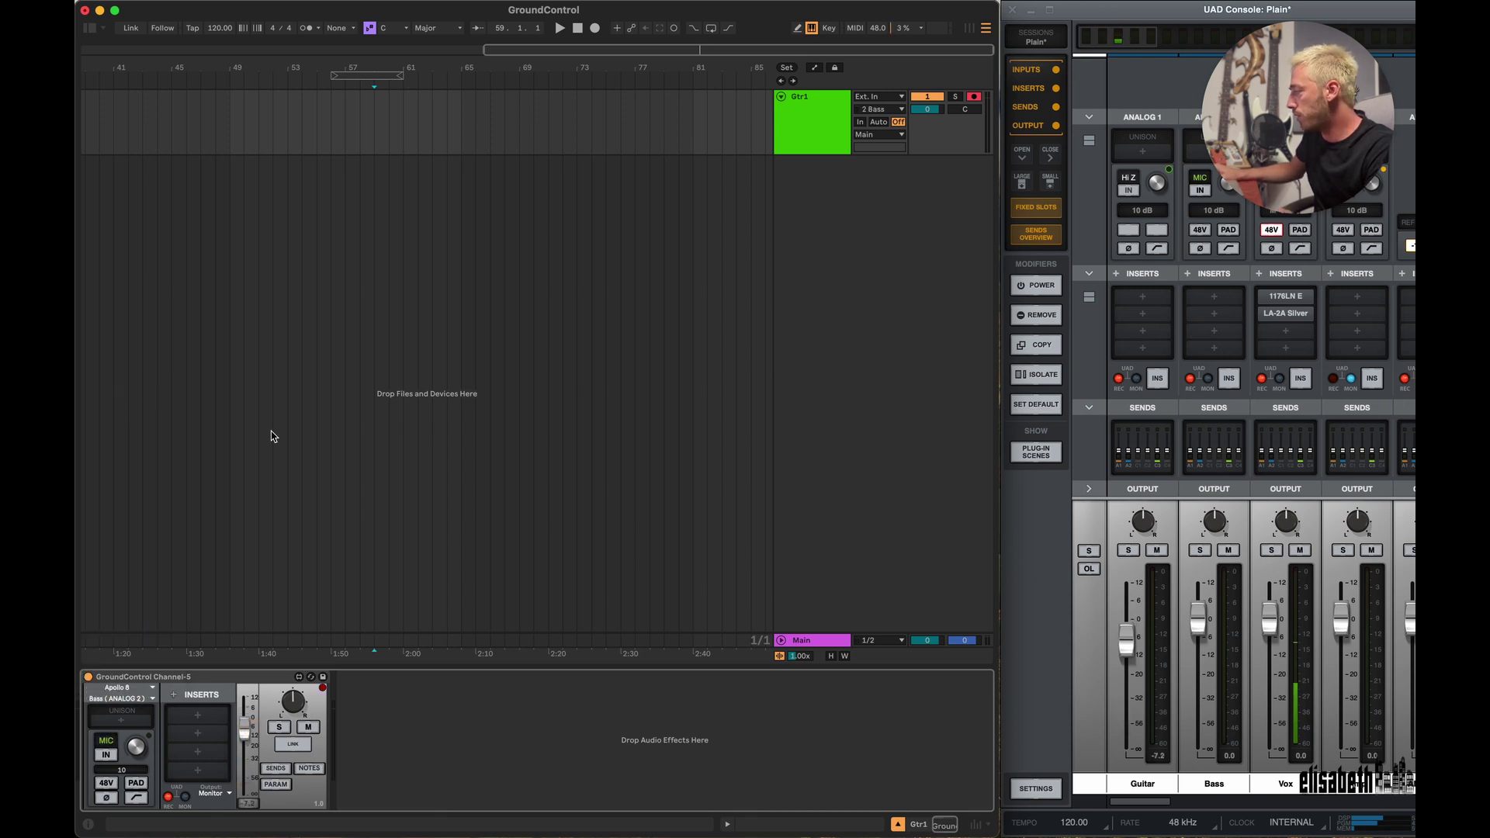
pyautogui.moveTo(1202, 634); pyautogui.dragTo(1199, 615)
pyautogui.click(292, 709)
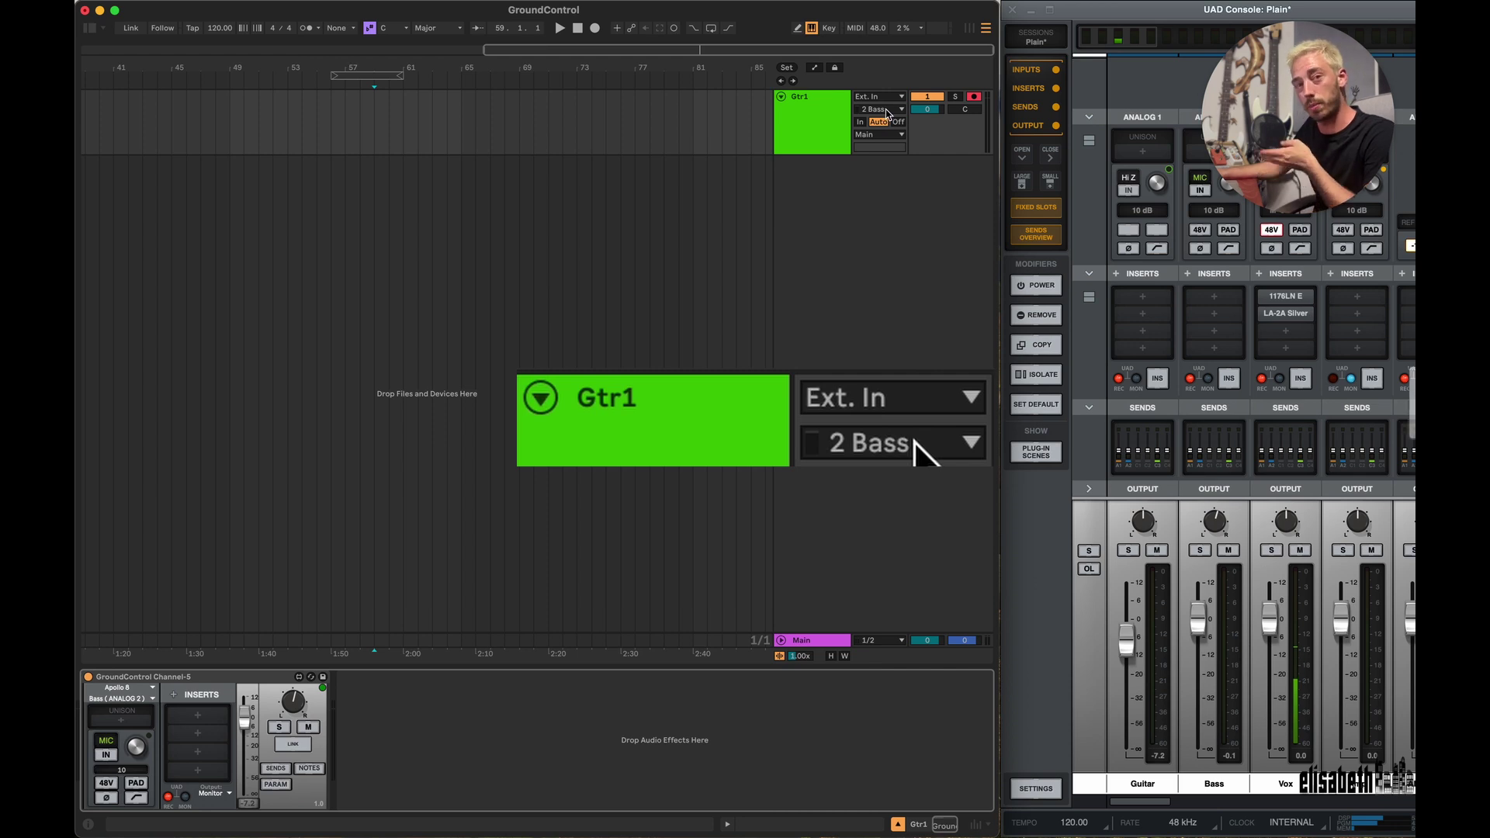
# - Return the input to Guitar (ANALOG 1) and set Gtr1 monitoring to Off
pyautogui.click(134, 700)
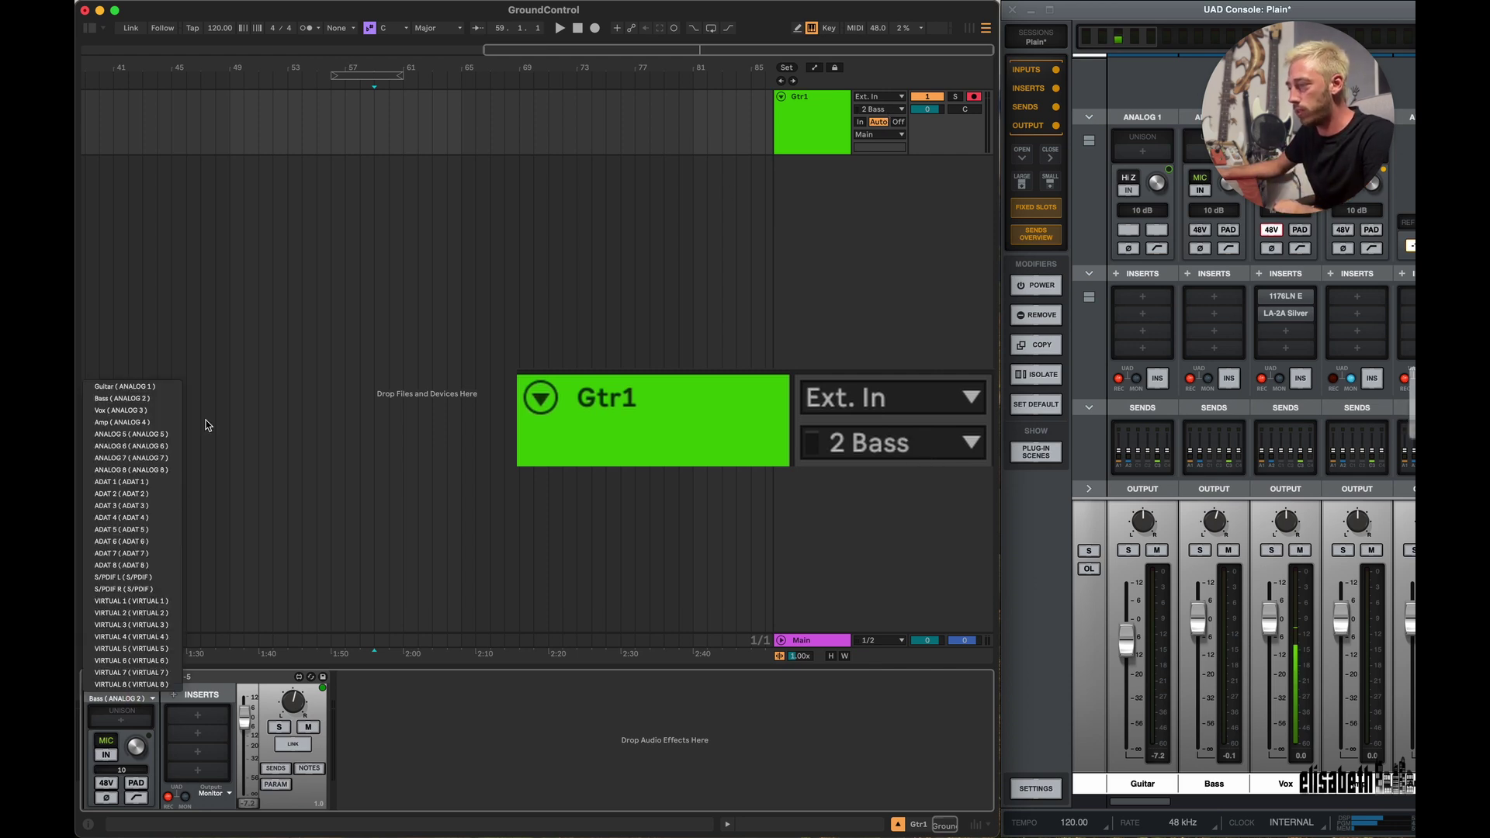
pyautogui.click(138, 386)
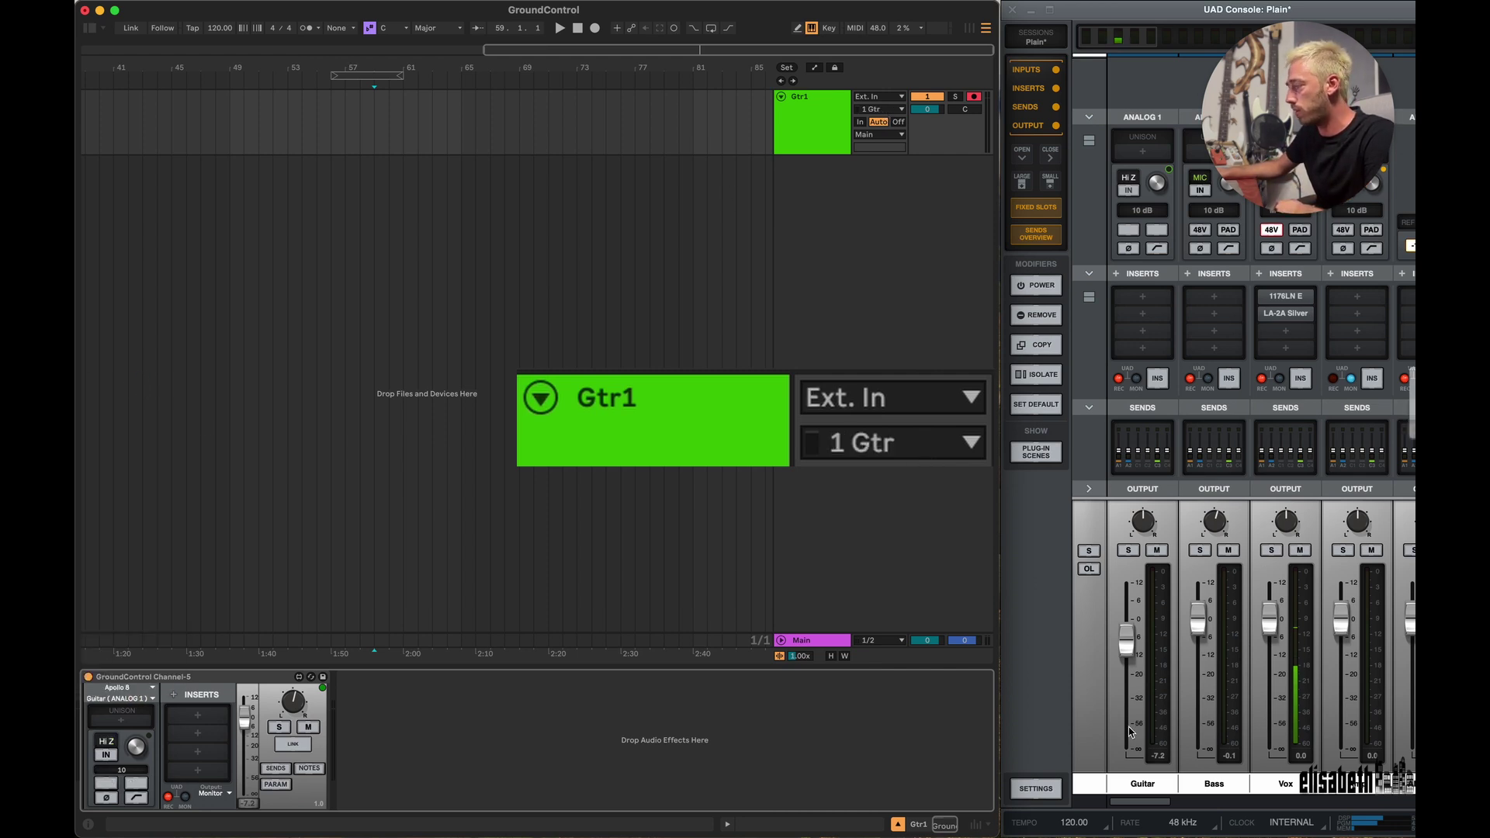
pyautogui.click(898, 122)
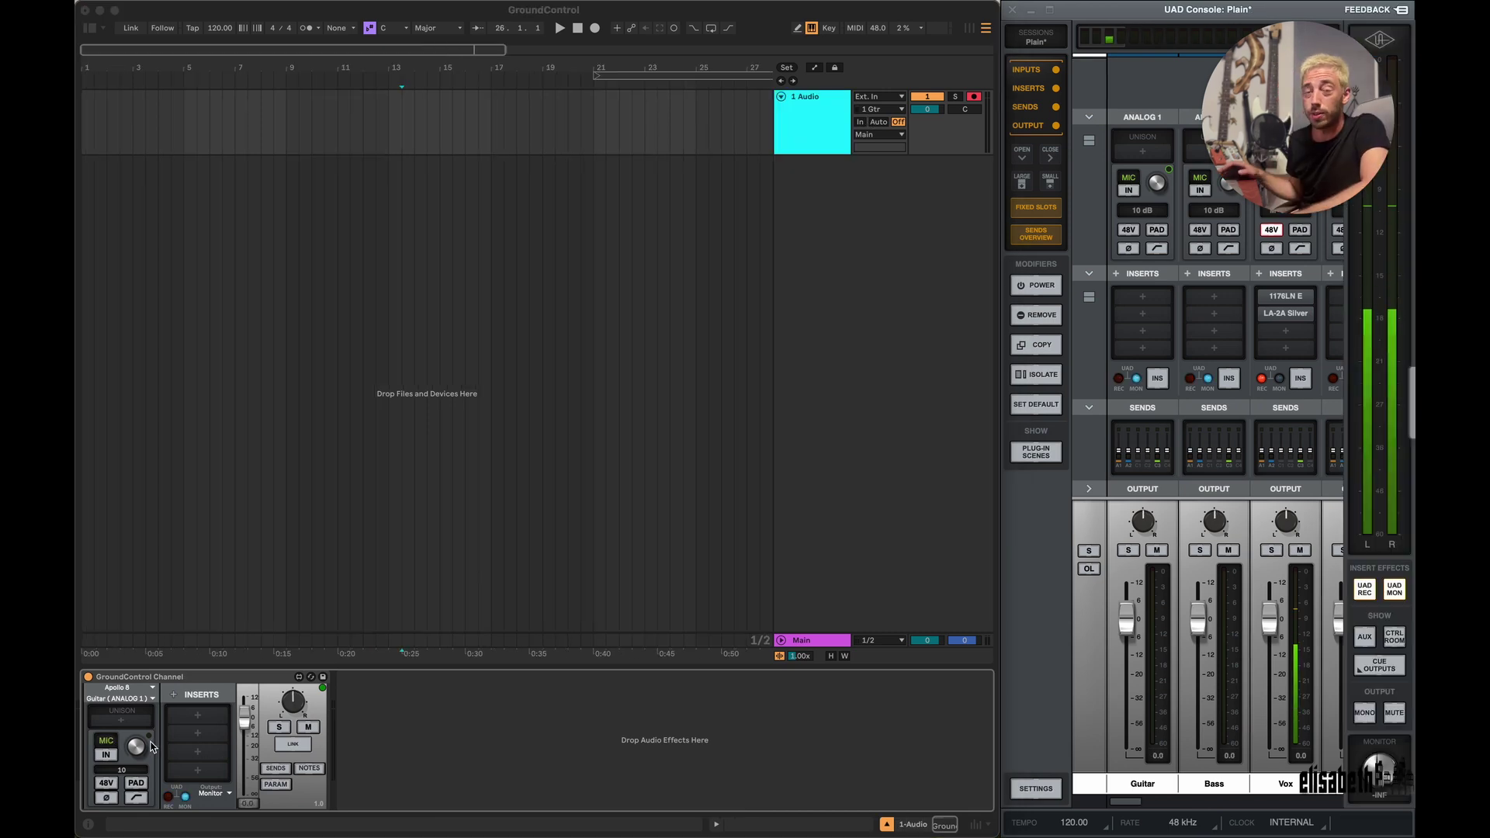
# - Raise preamp gain to 22 dB, enable pad and low-cut, flip phase, and switch to line input
pyautogui.moveTo(152, 746); pyautogui.dragTo(144, 683)
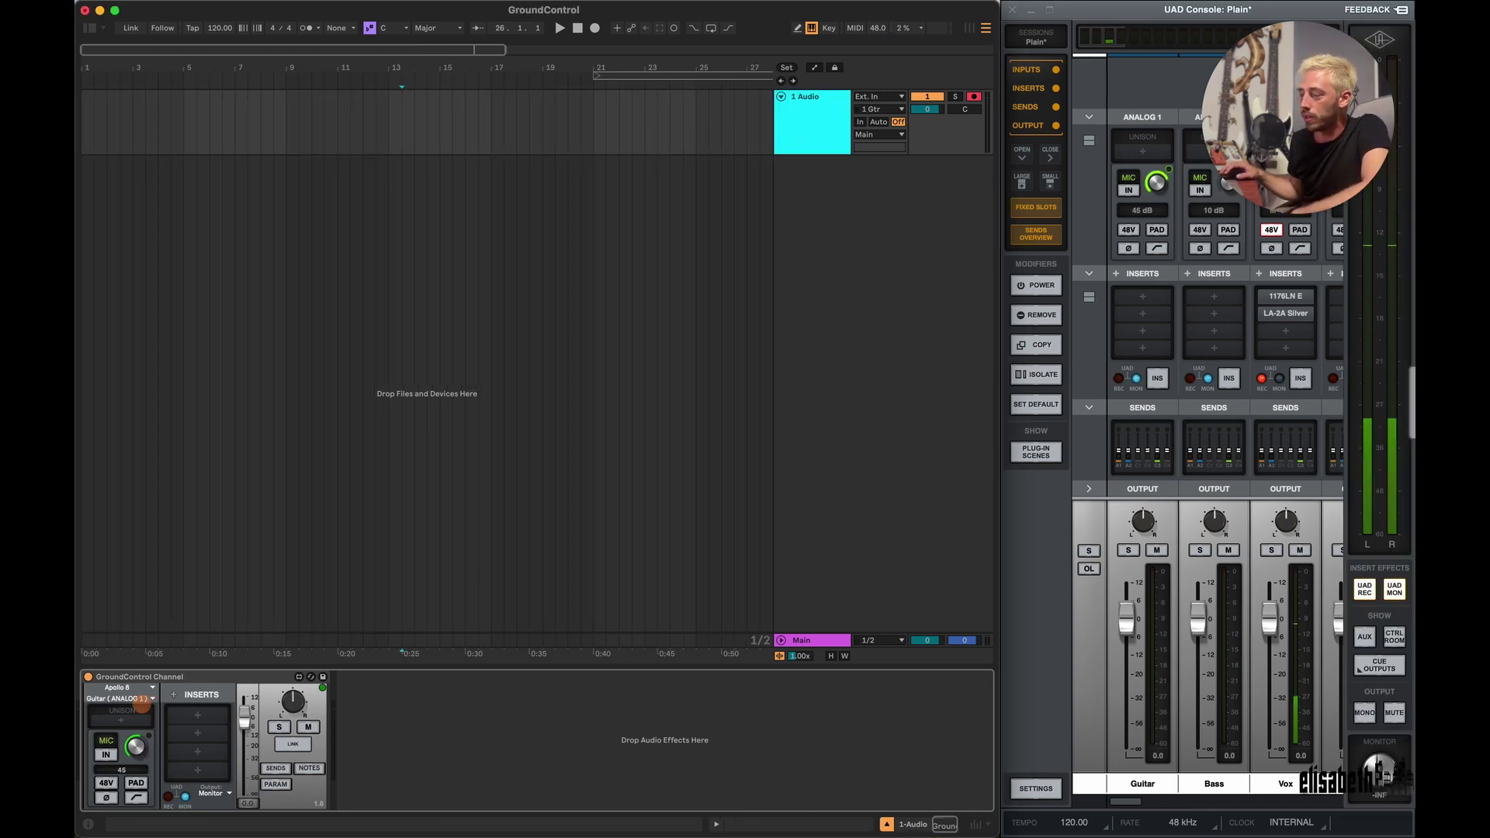
pyautogui.click(135, 782)
pyautogui.click(136, 797)
pyautogui.click(106, 798)
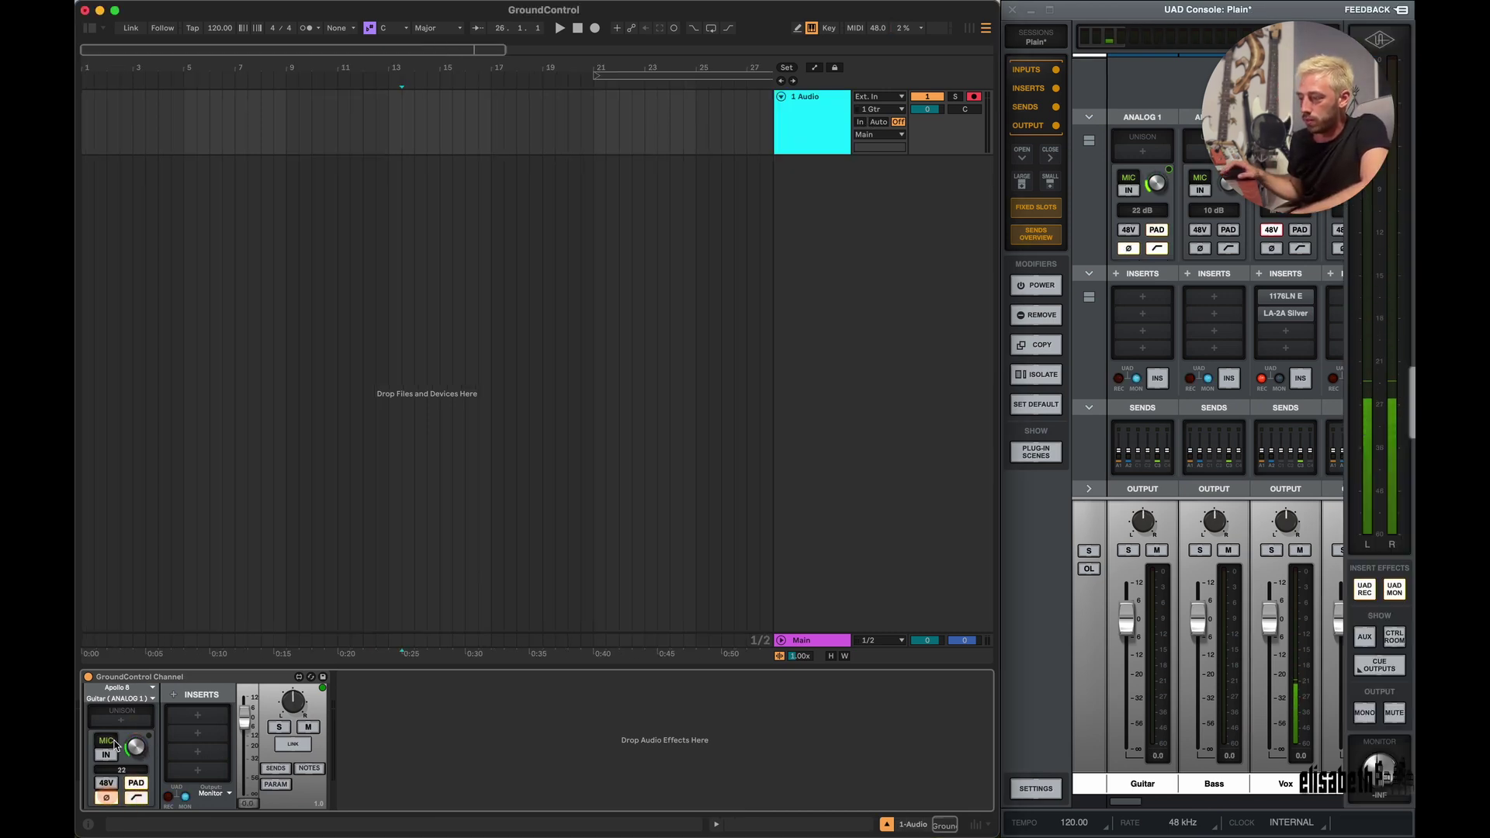
pyautogui.click(106, 740)
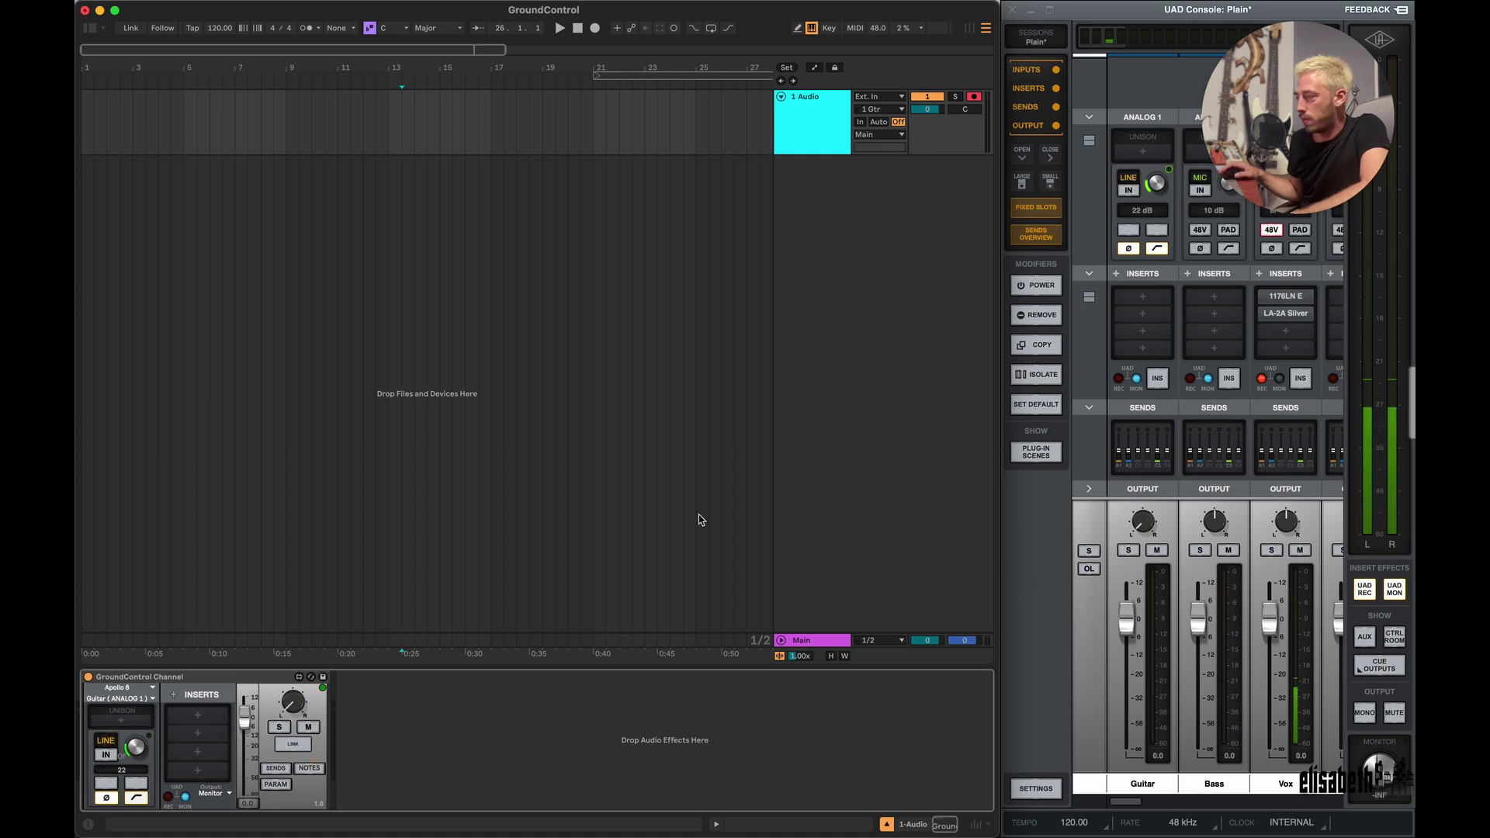
# - In UAD Console, set Analog 1 gain to 31 dB, low-cut off, Guitar level -18.3 dB
pyautogui.click(1156, 138)
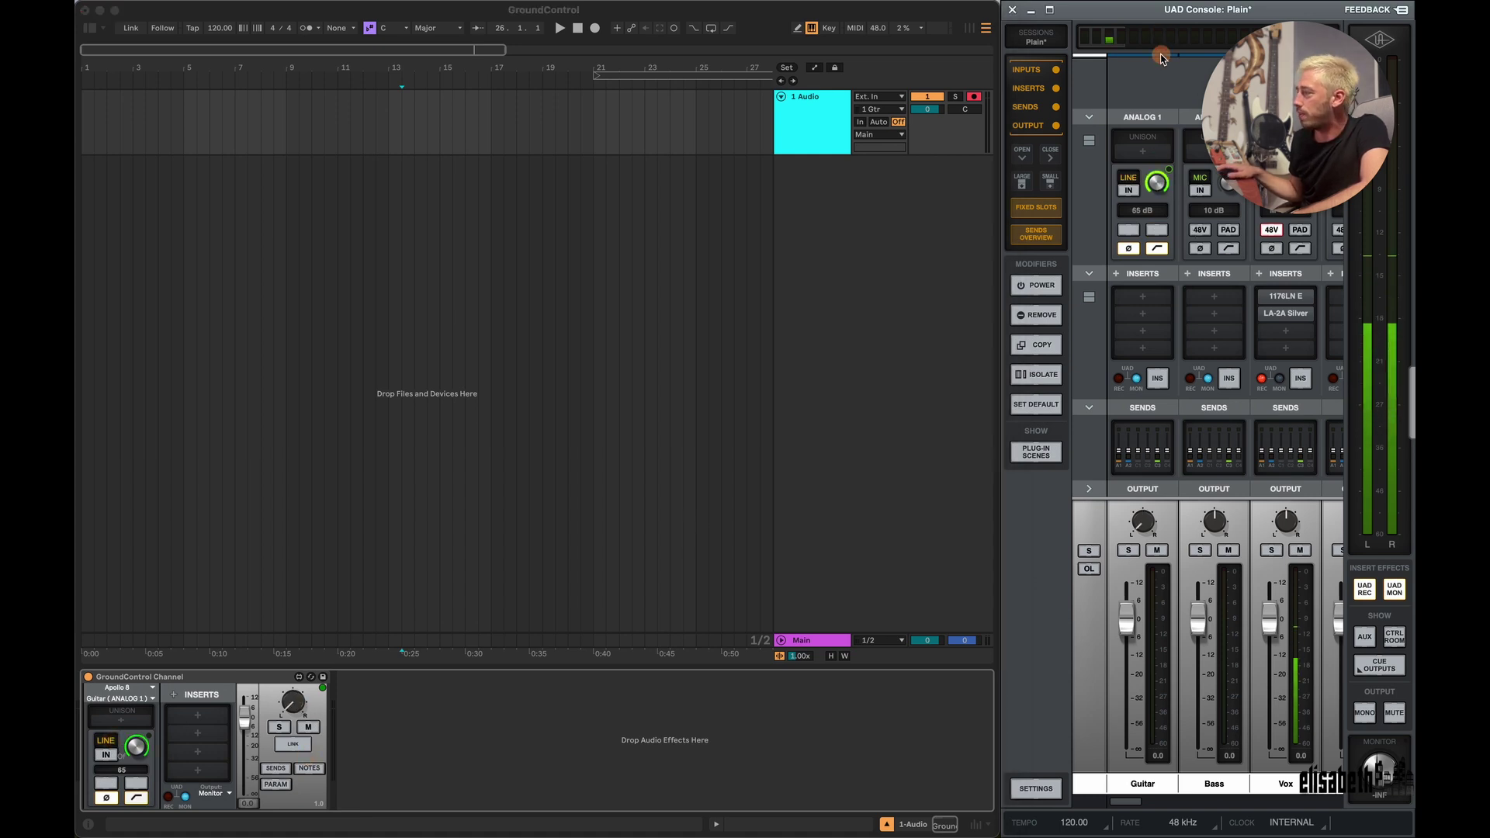
pyautogui.moveTo(1155, 183); pyautogui.dragTo(1162, 152)
pyautogui.click(1156, 249)
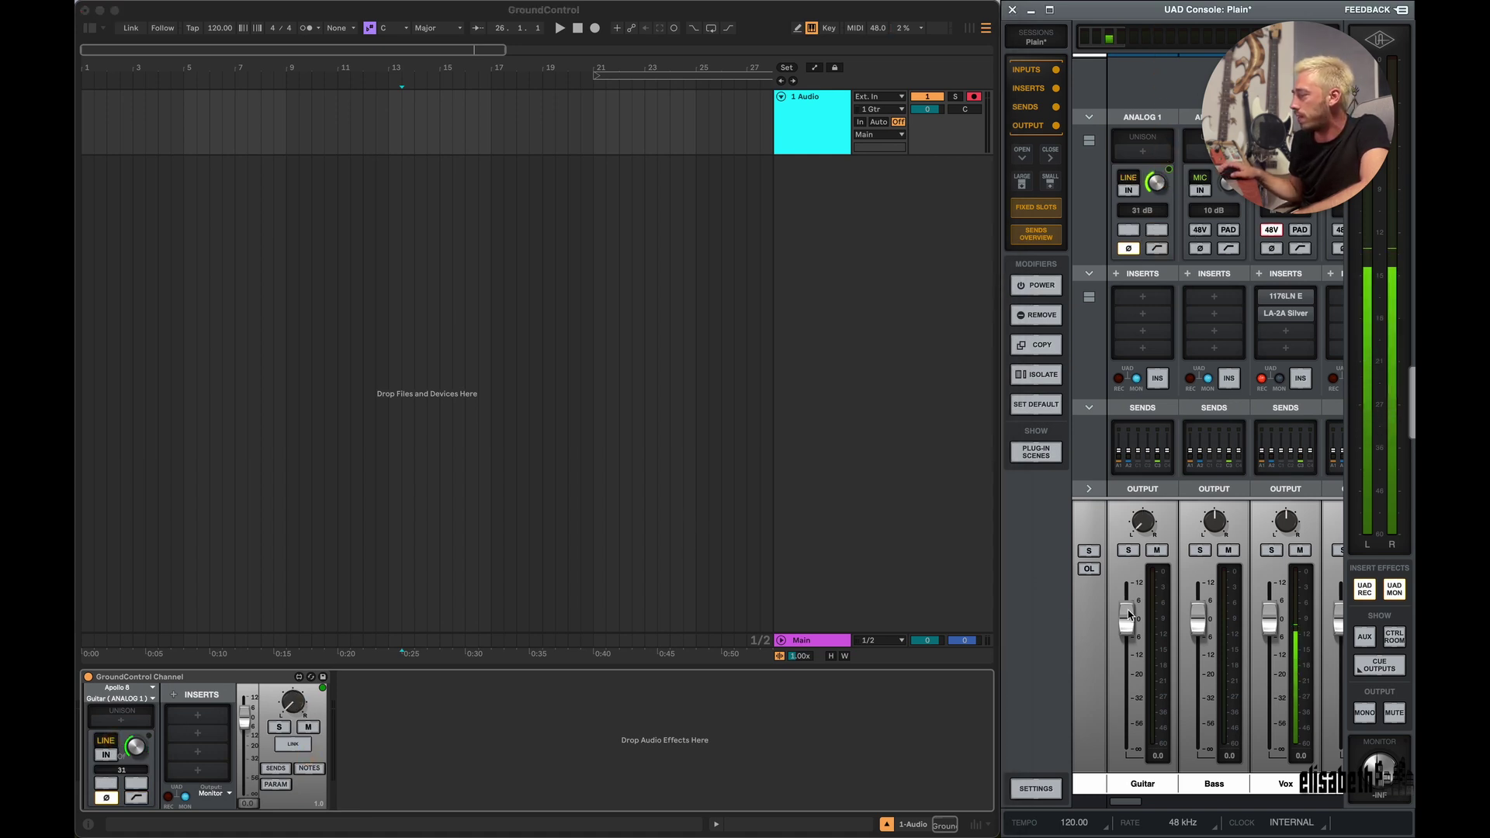
pyautogui.moveTo(1125, 617); pyautogui.dragTo(1130, 668)
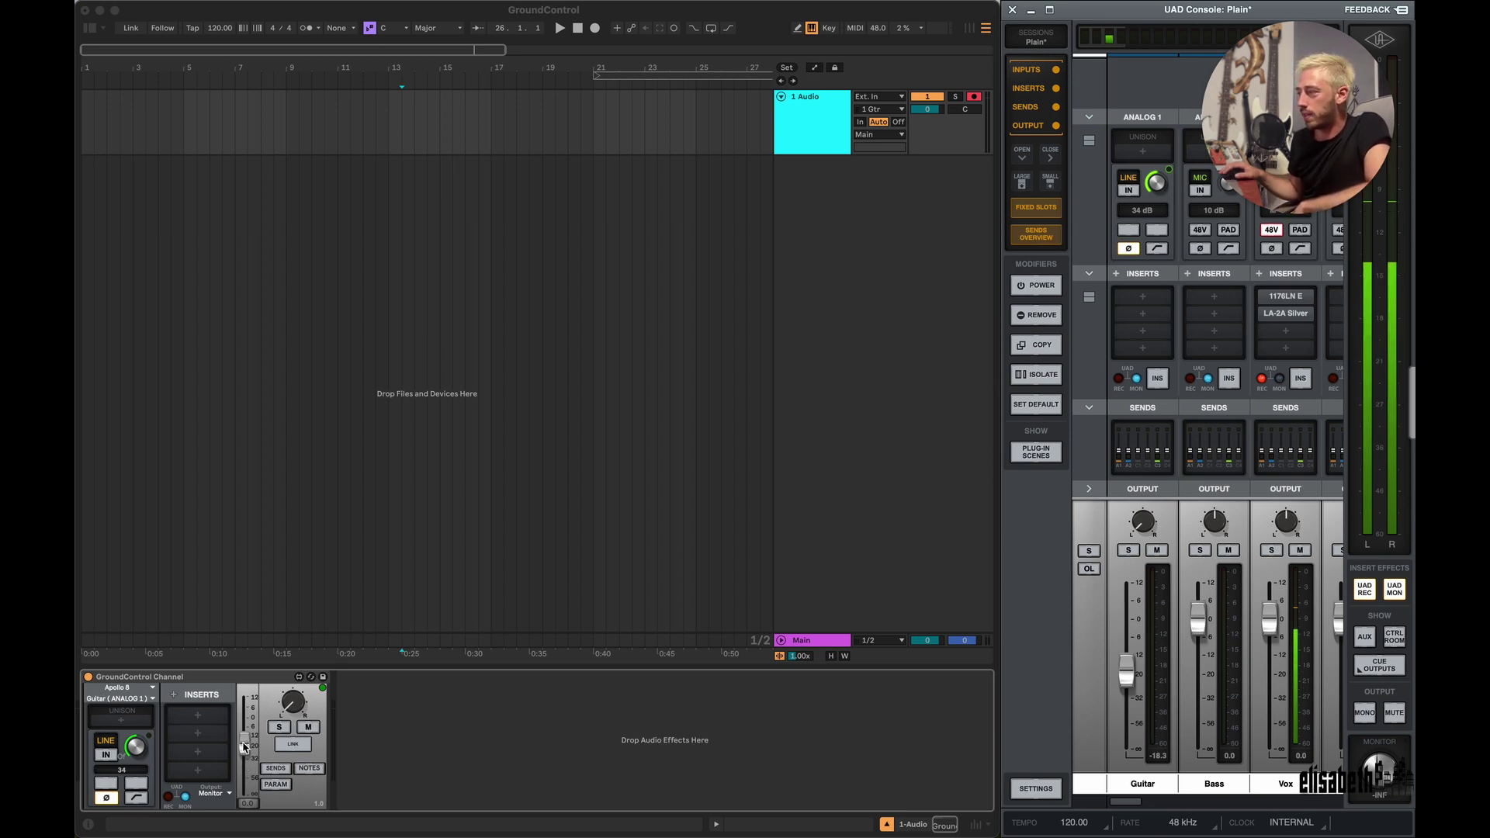
# - Select the 1 Audio track, pull its channel level fully down, and return to the start
pyautogui.moveTo(243, 746); pyautogui.dragTo(243, 735)
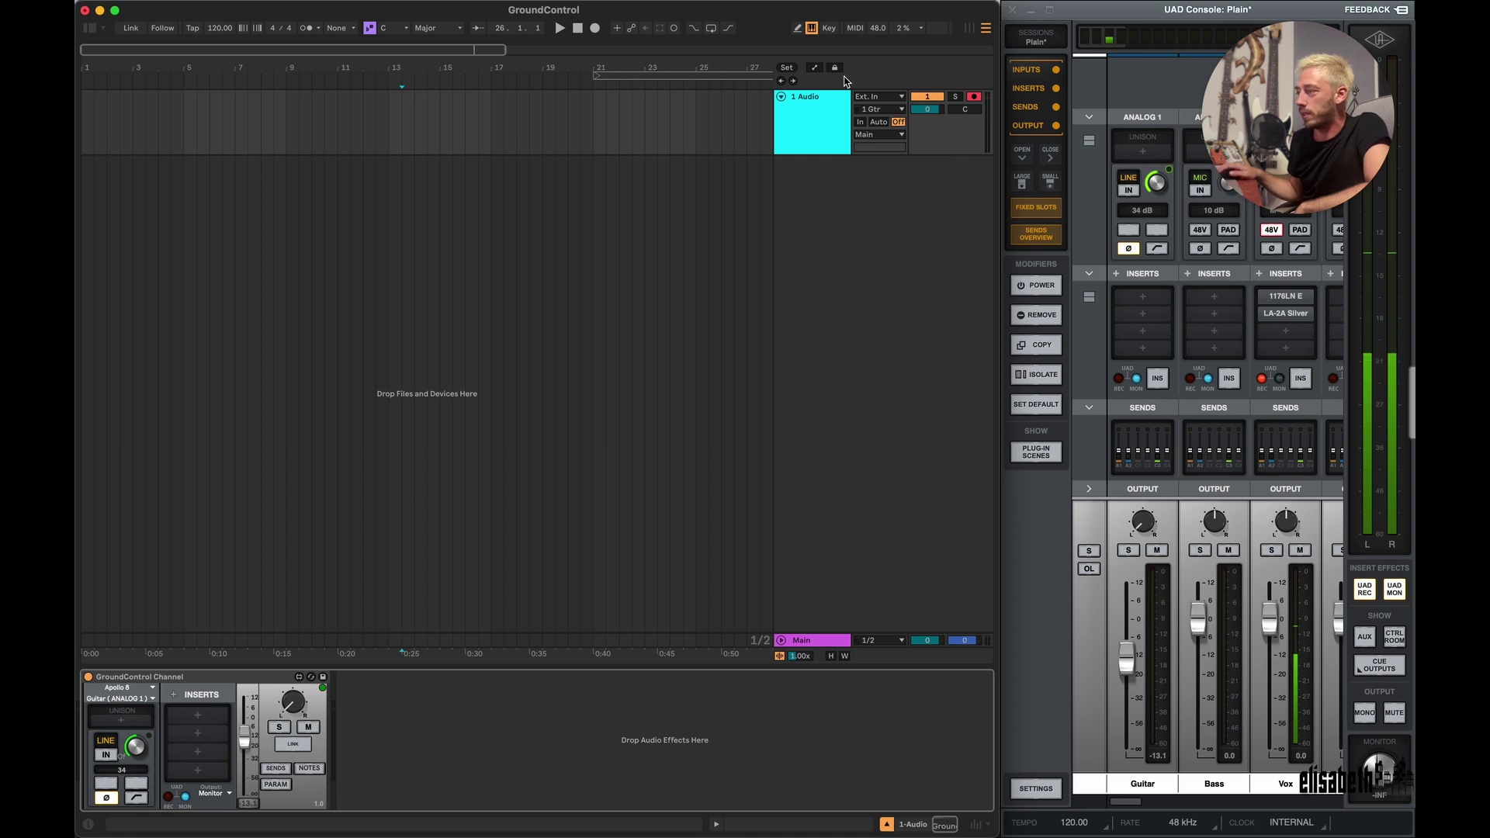
pyautogui.click(808, 132)
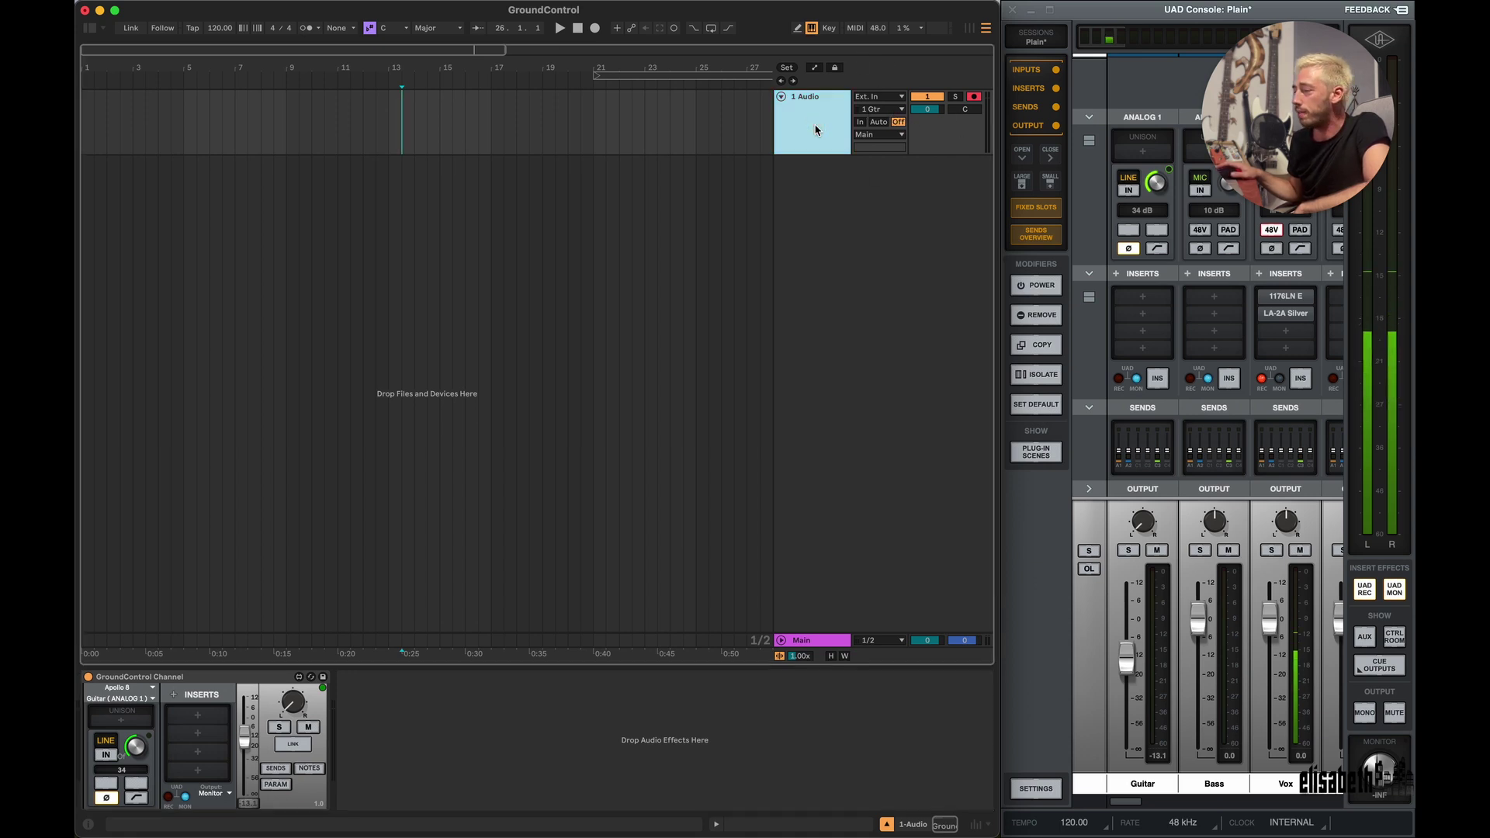
pyautogui.moveTo(244, 734); pyautogui.dragTo(245, 756)
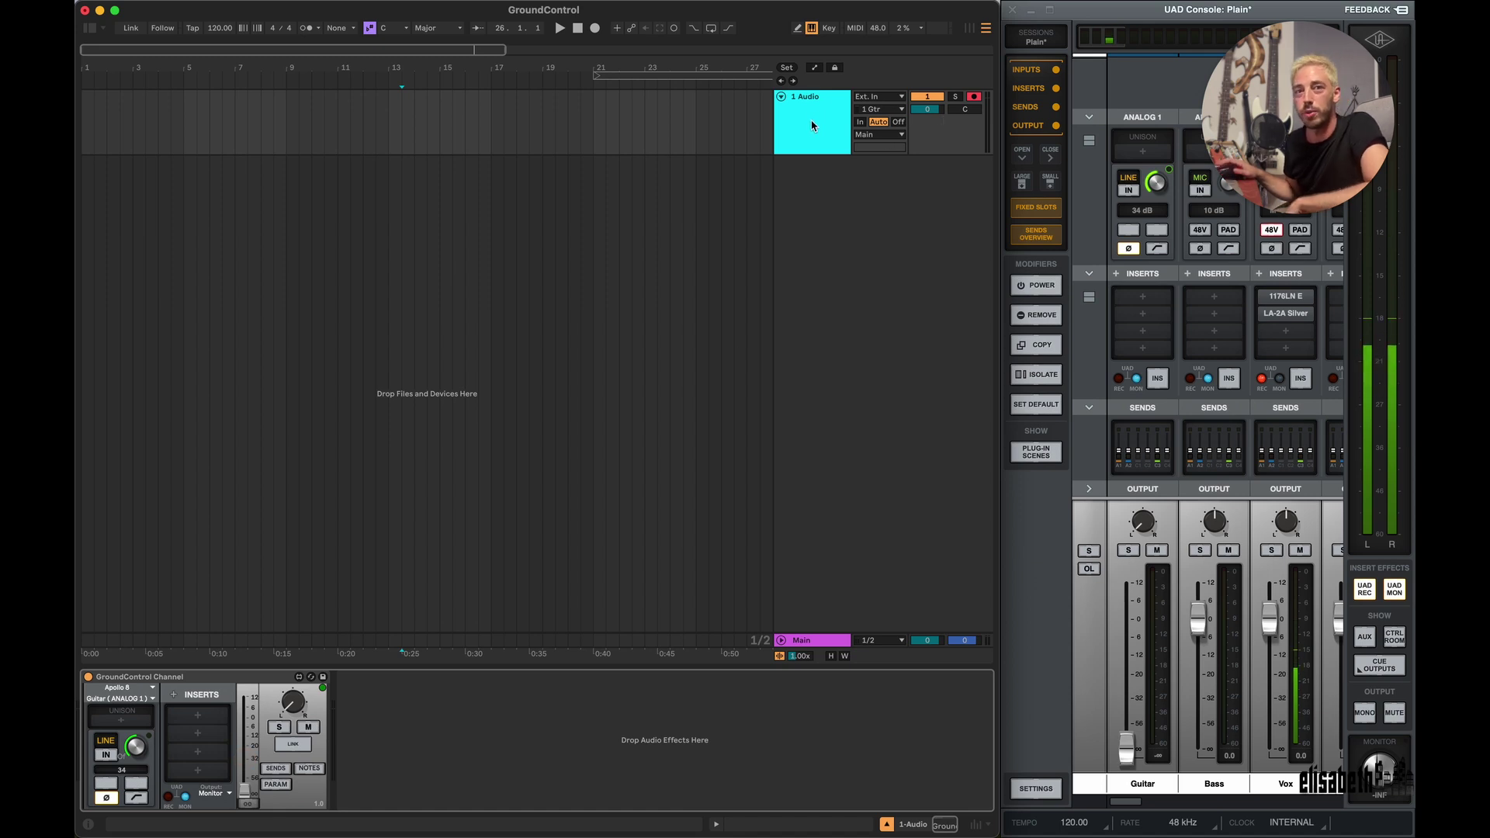
pyautogui.press('Home')
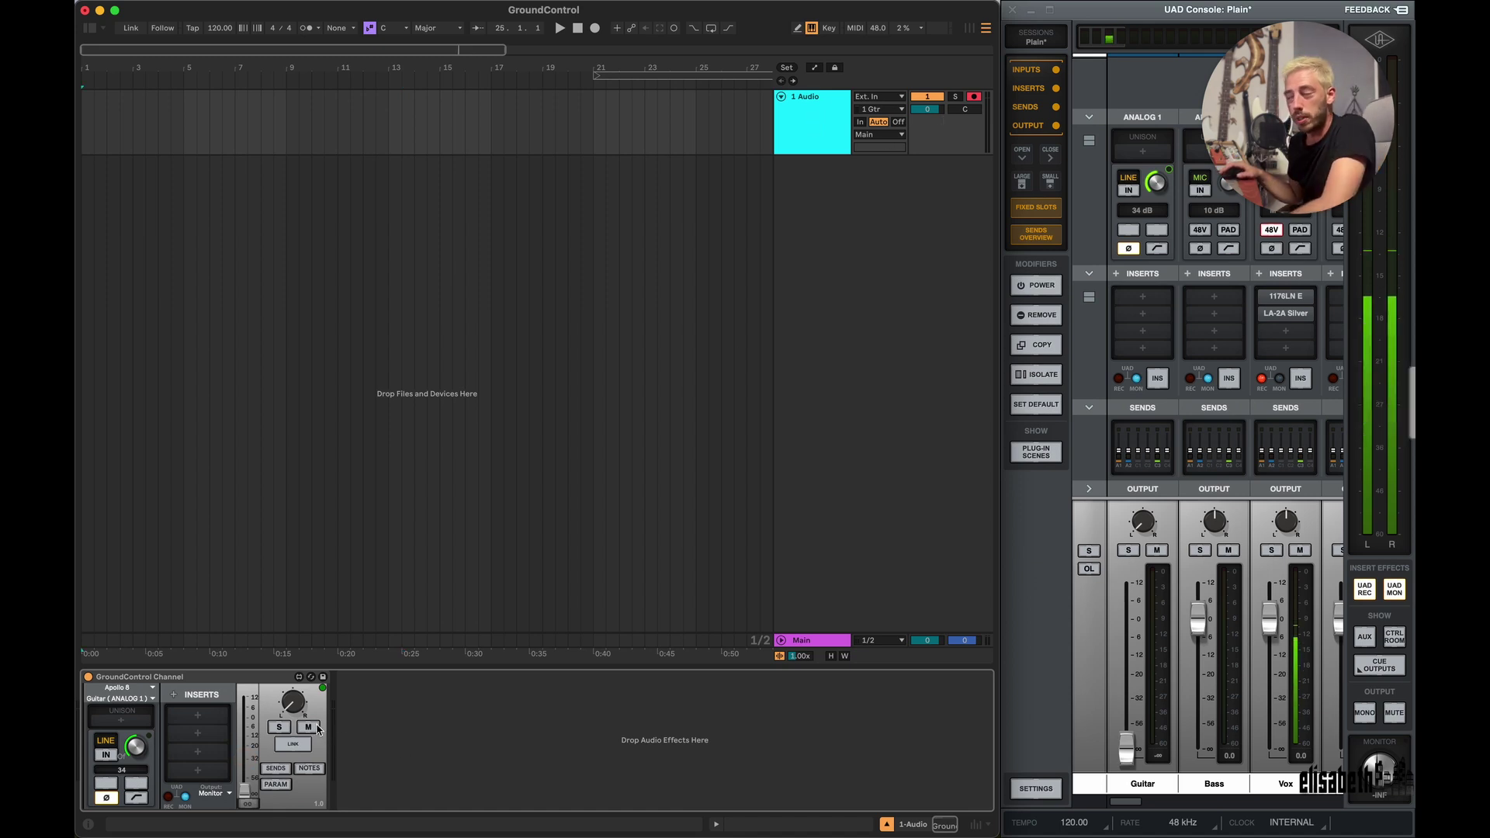
# - Insert Galaxy Tape Echo from the Delay category into the second insert slot
pyautogui.click(218, 719)
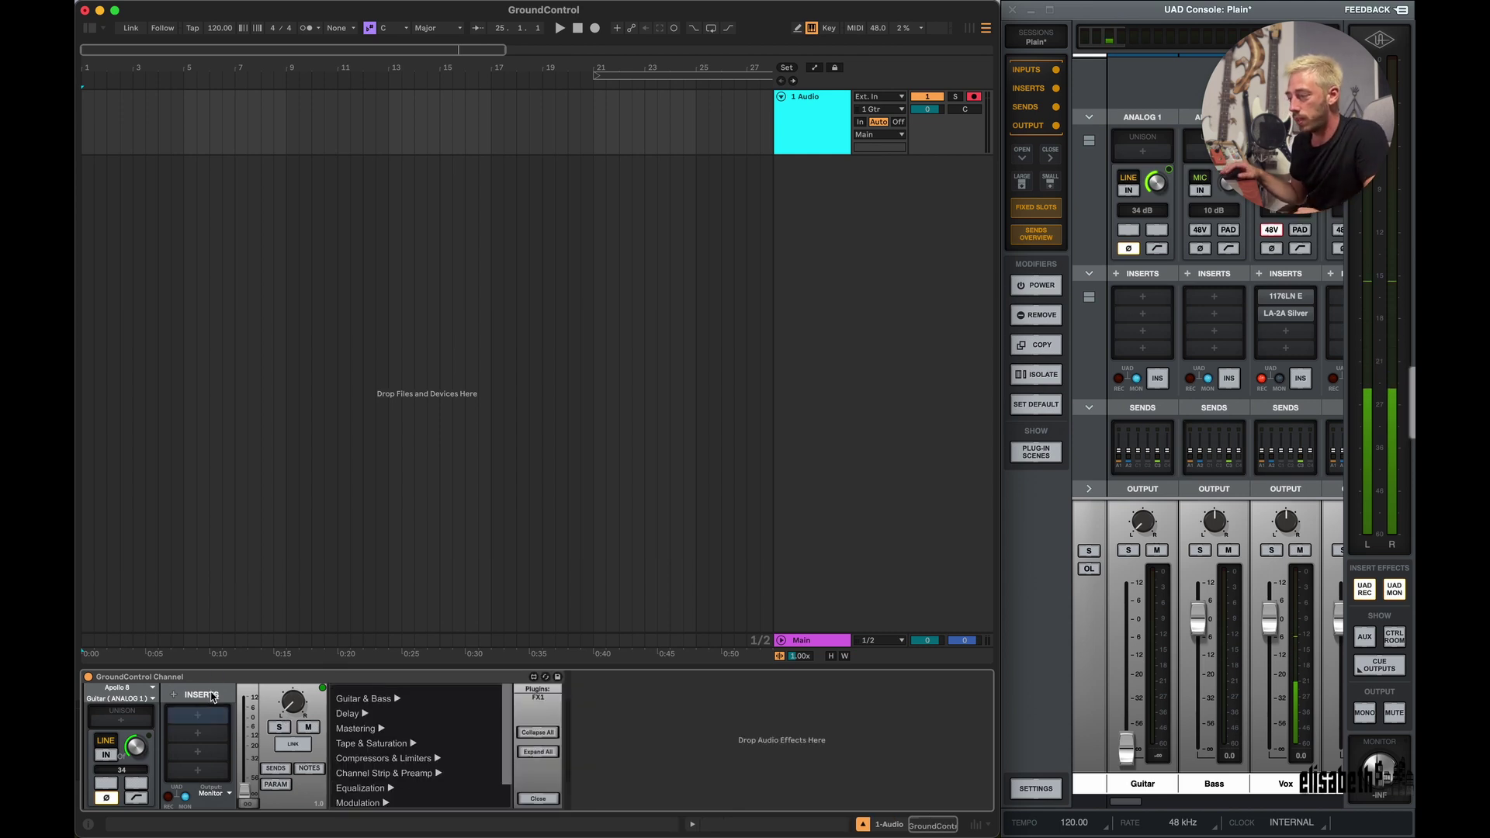
pyautogui.click(200, 733)
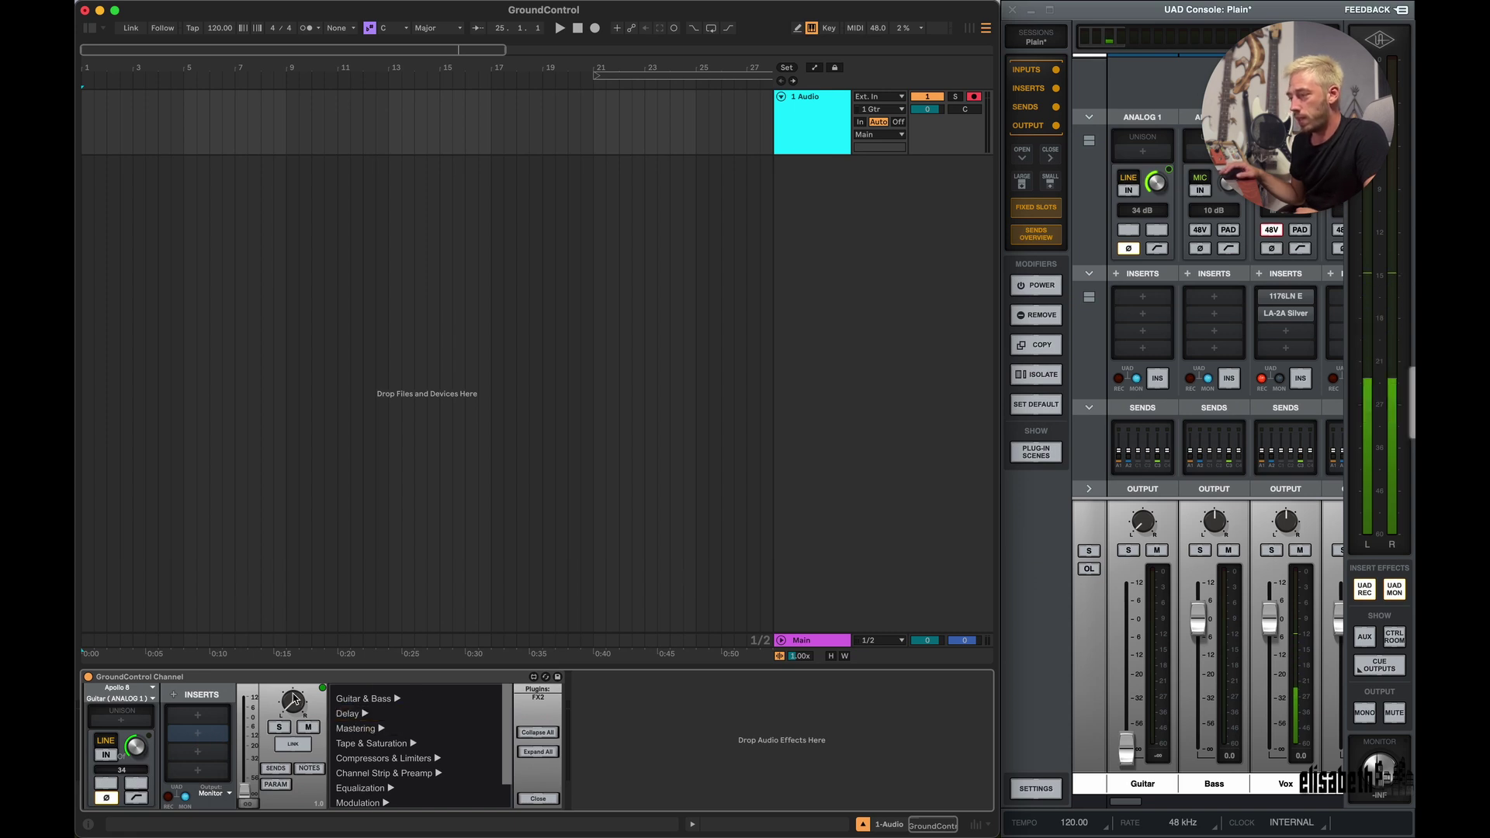
pyautogui.click(385, 729)
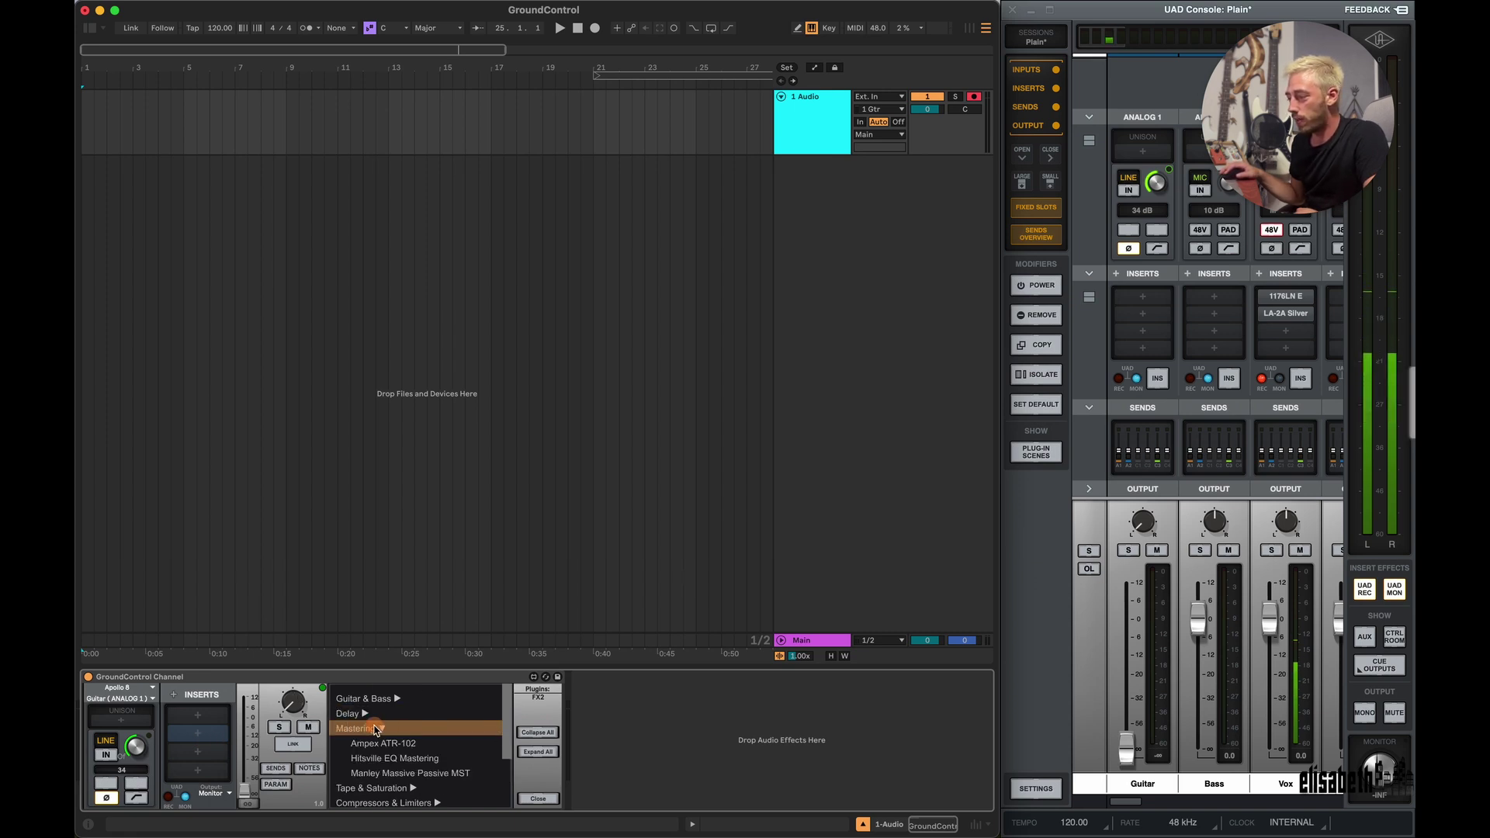
pyautogui.click(349, 713)
pyautogui.doubleClick(397, 748)
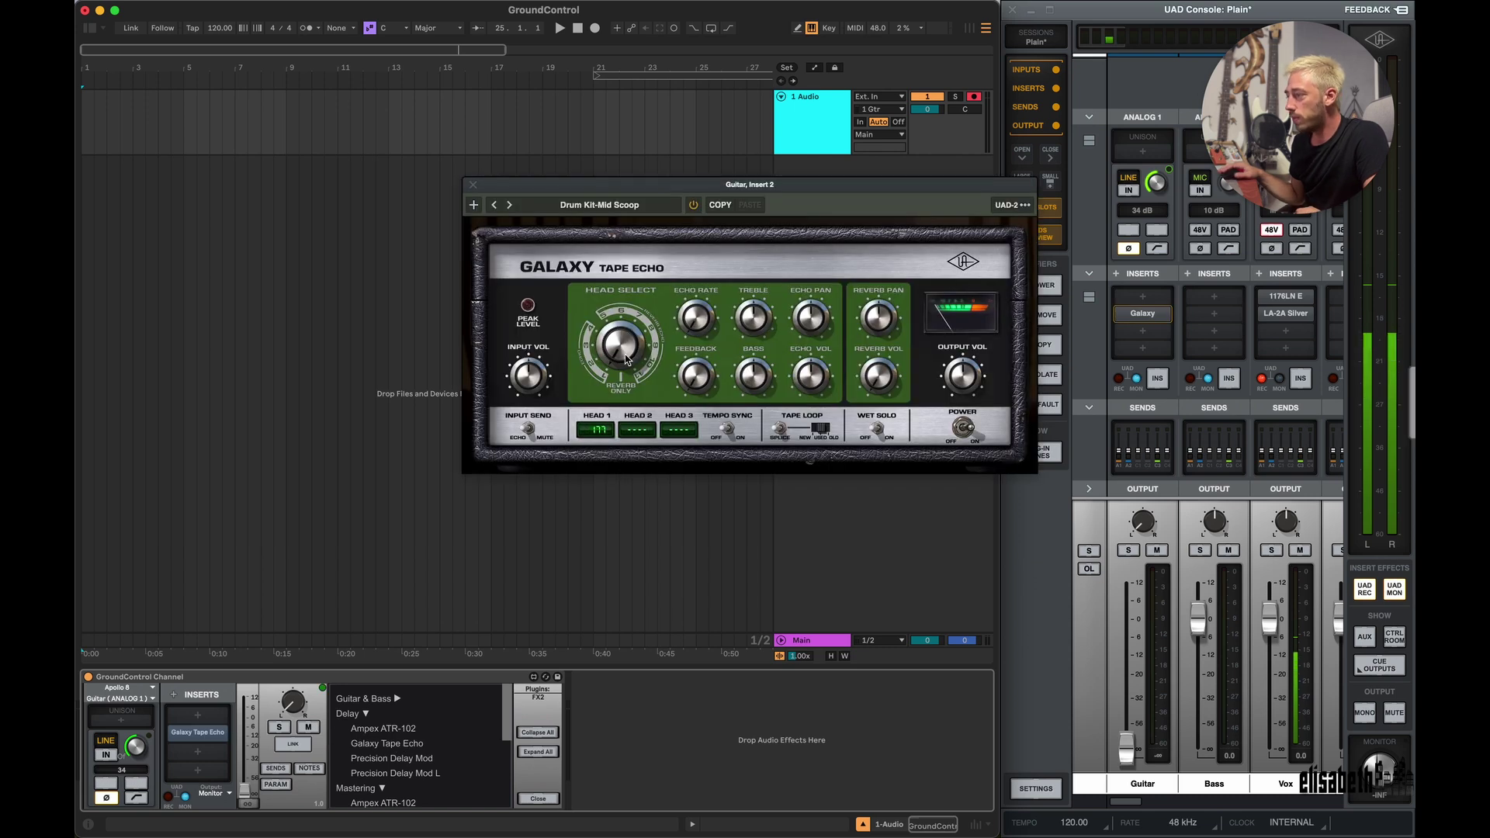
pyautogui.click(619, 346)
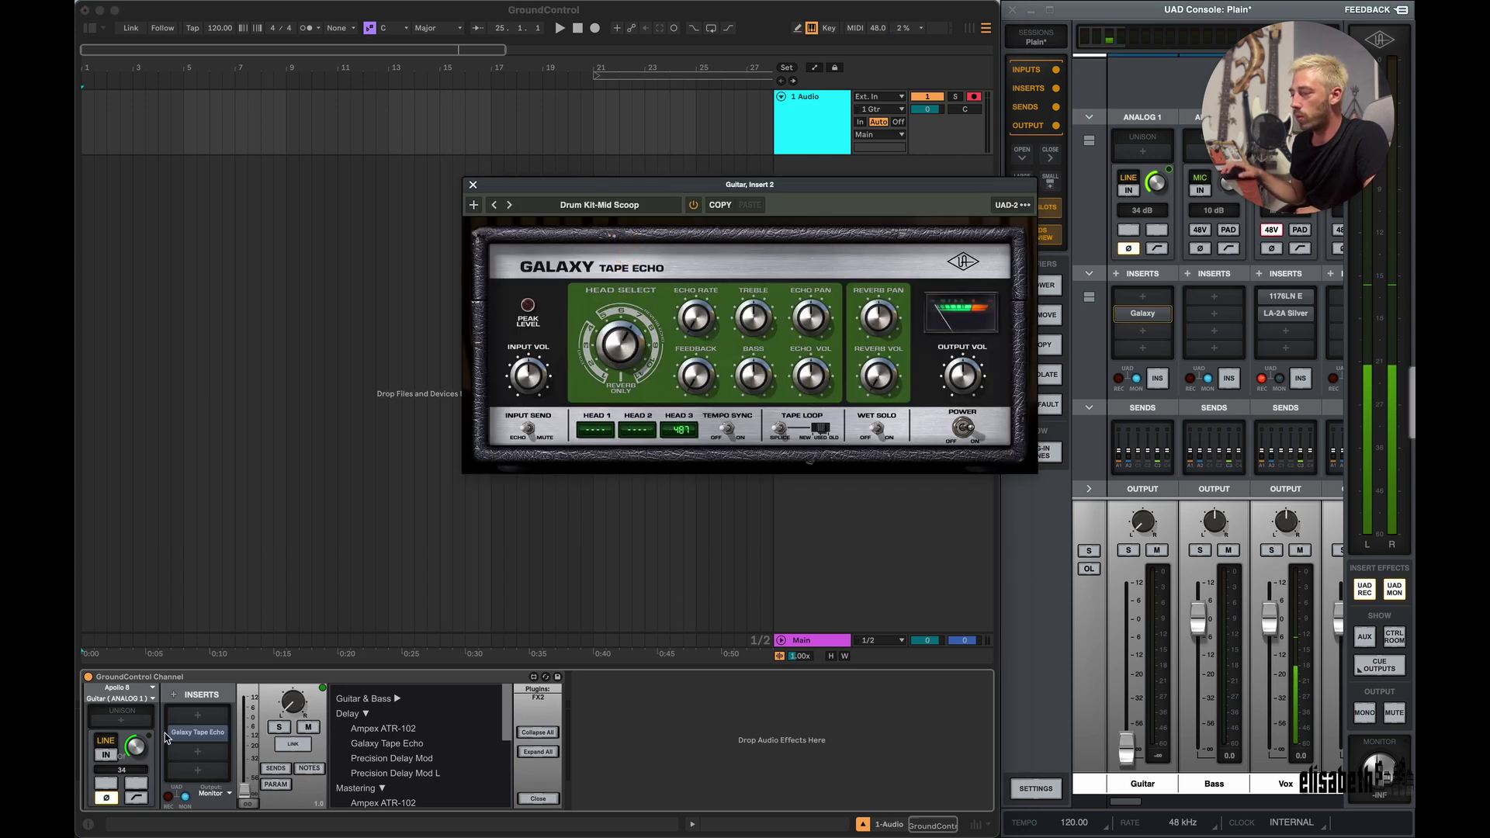
# - Load the Space Invasion Synth preset from the Ivan Barias preset folder
pyautogui.click(195, 732)
pyautogui.click(356, 731)
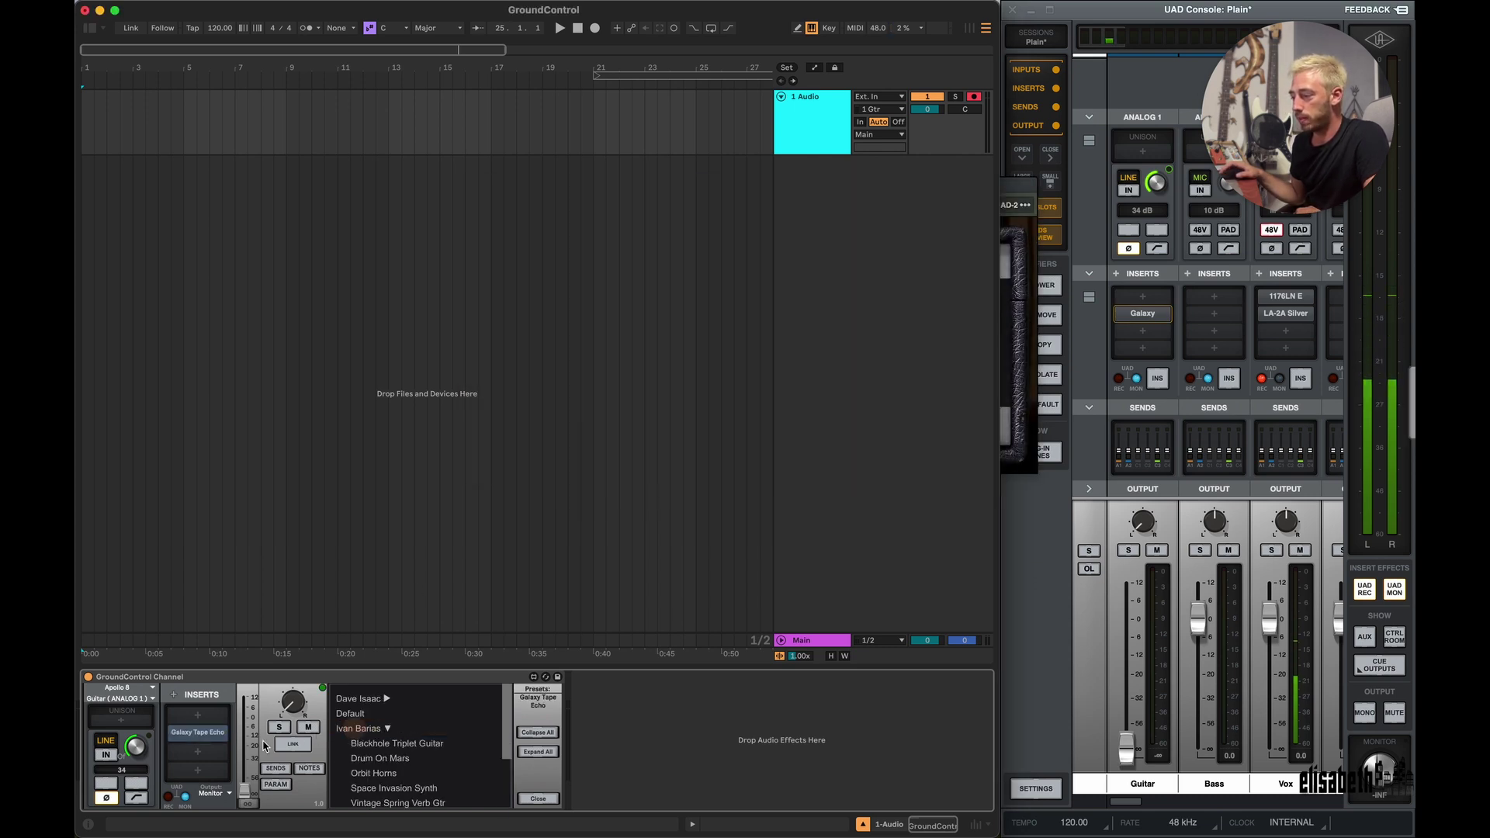
pyautogui.doubleClick(334, 742)
pyautogui.click(378, 758)
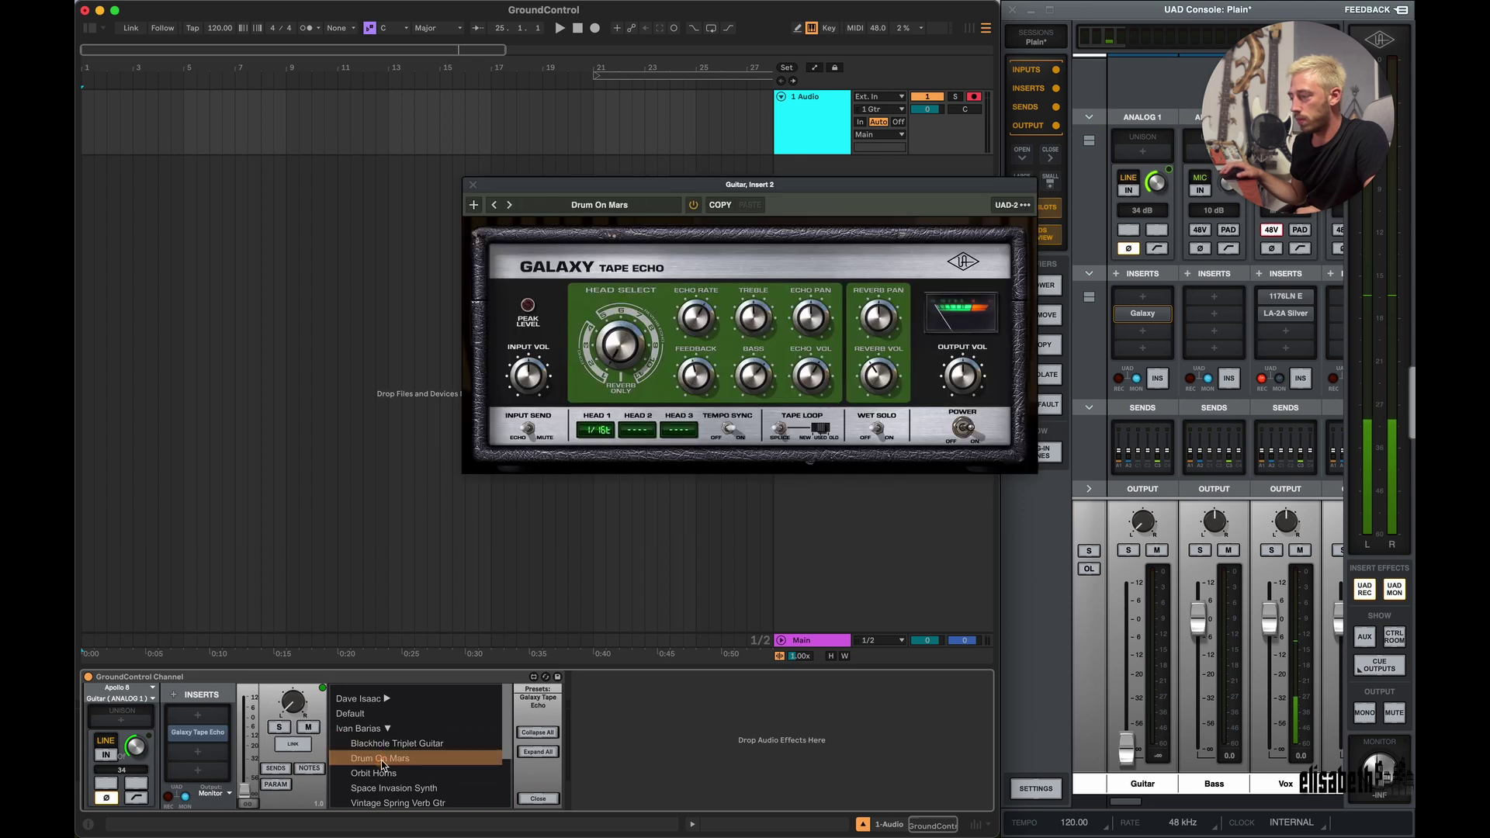
pyautogui.click(374, 773)
pyautogui.click(392, 788)
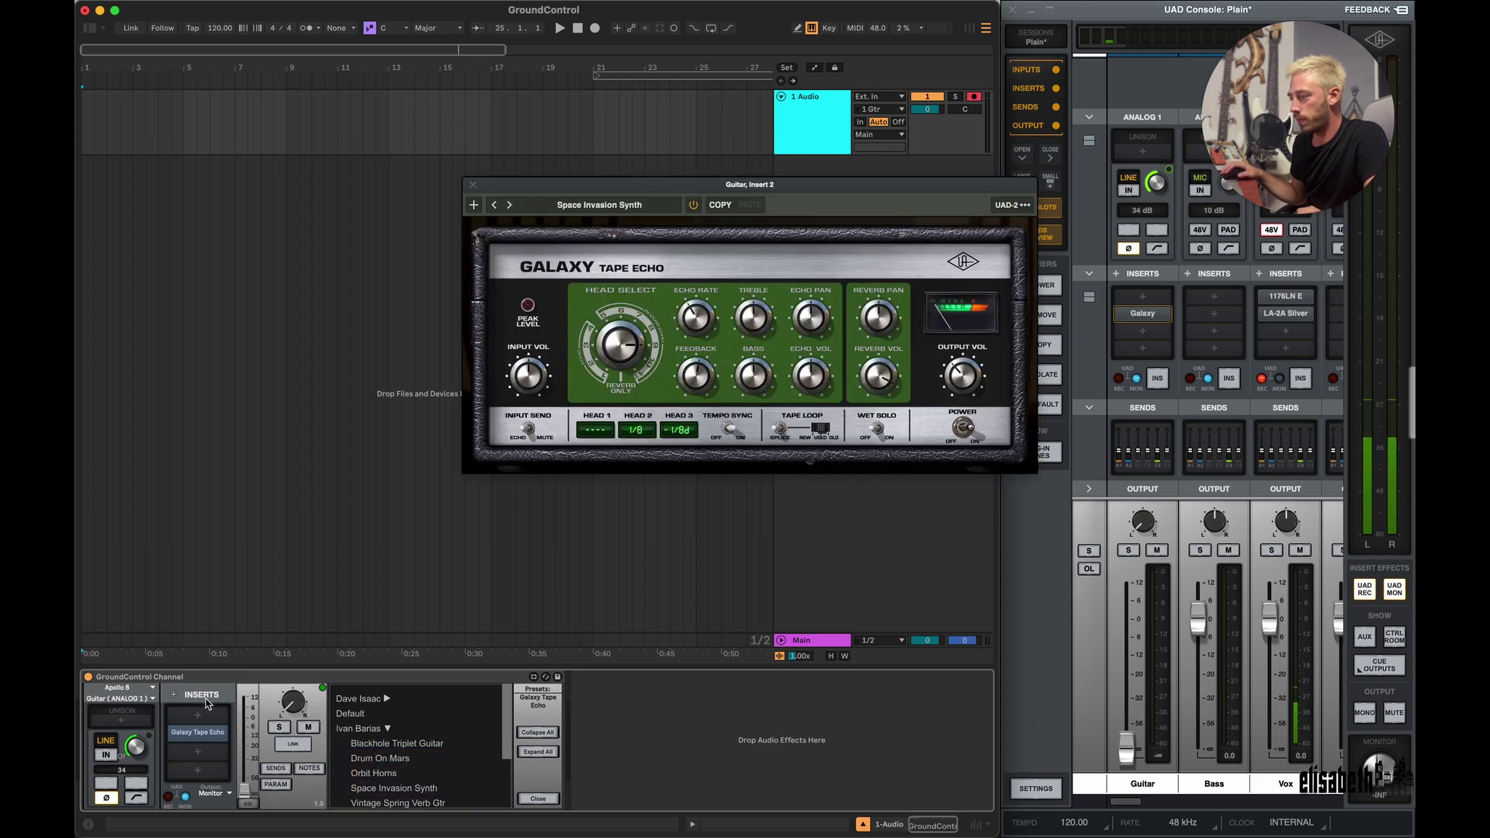
pyautogui.click(359, 729)
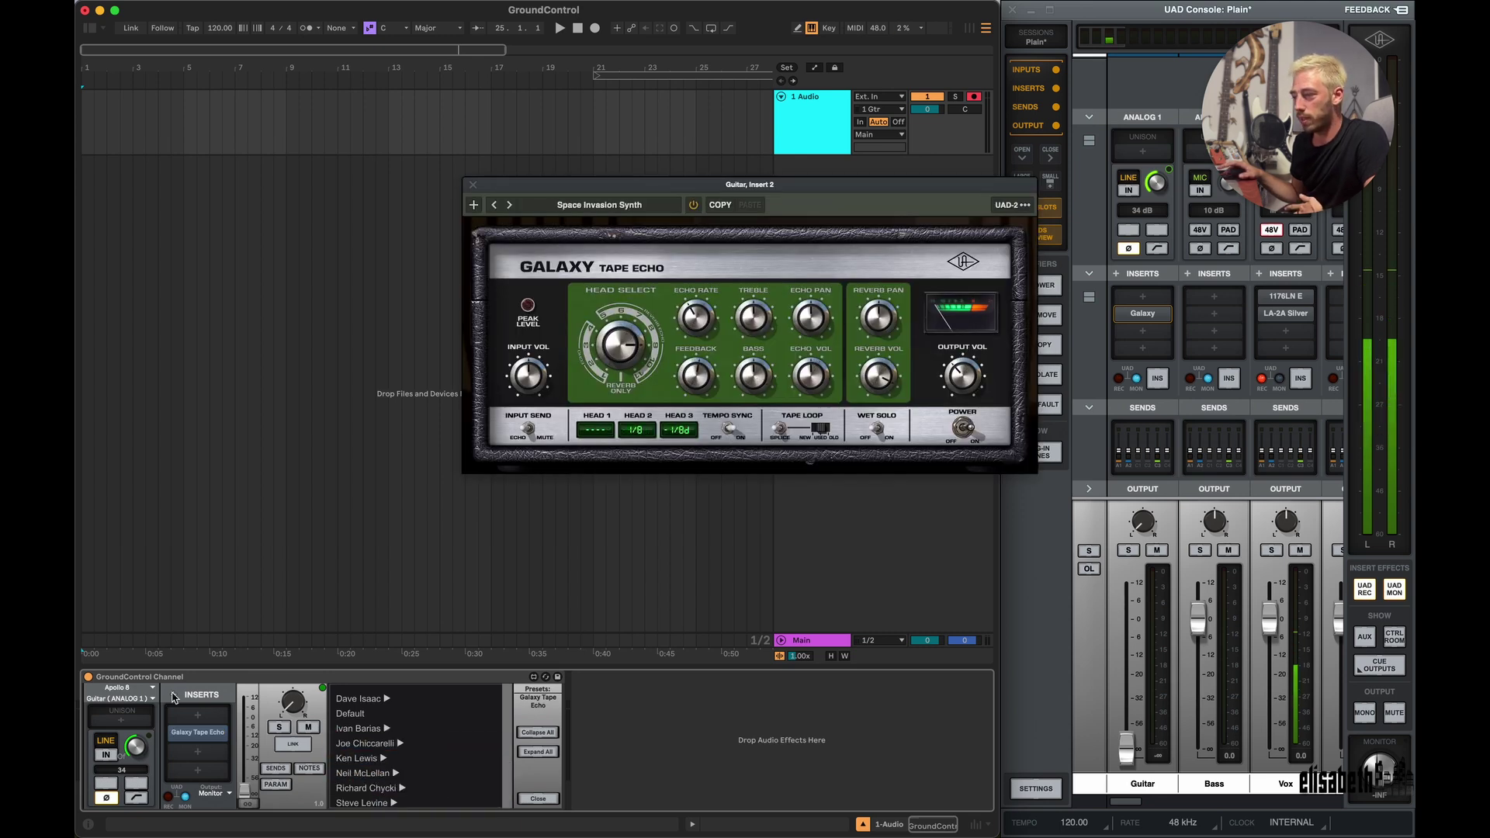
pyautogui.click(172, 697)
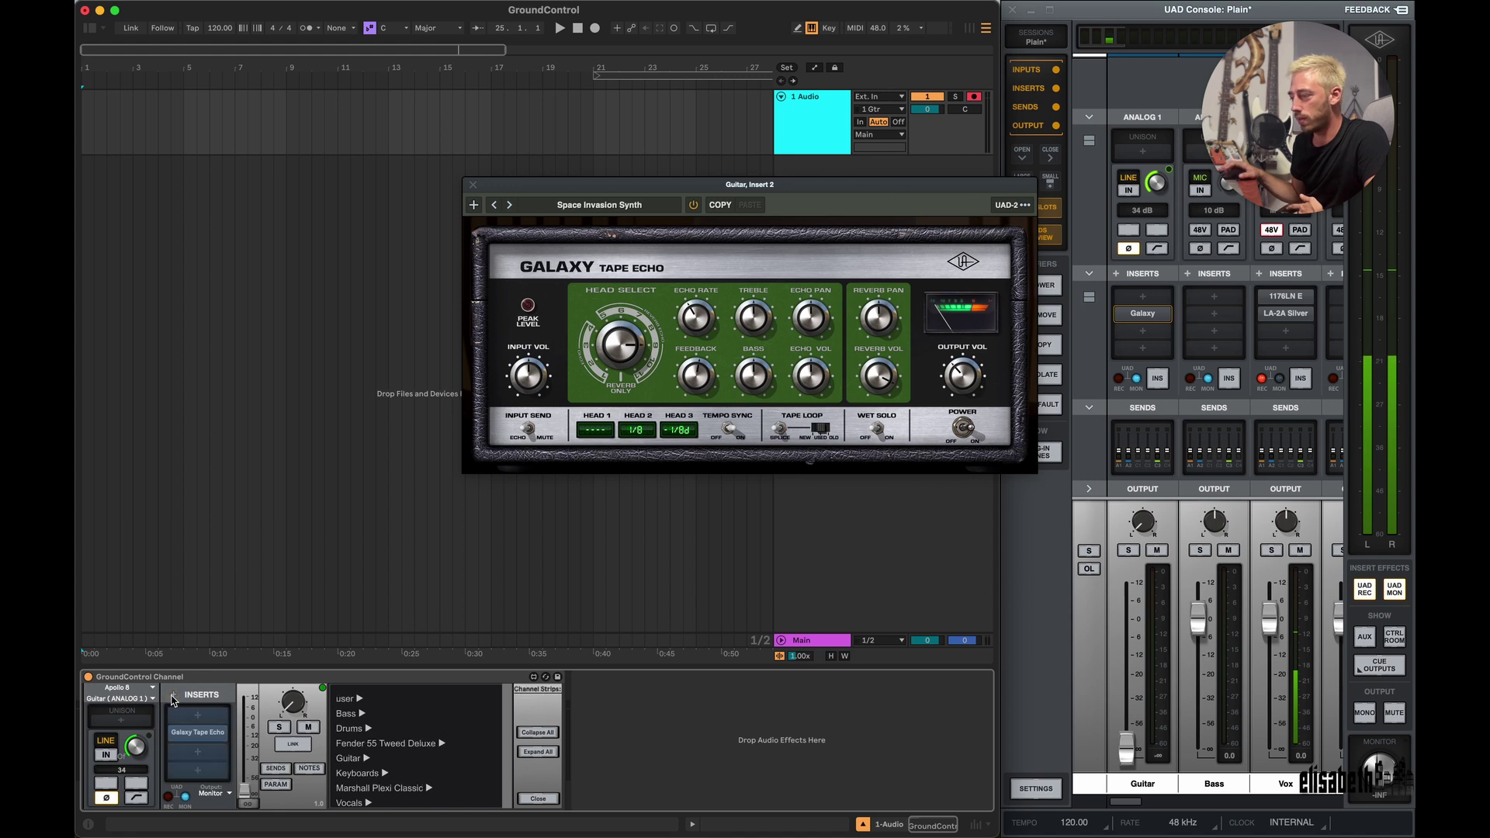
# - Load the Drums 'Crushed OHs' channel strip preset into the inserts
pyautogui.click(351, 728)
pyautogui.doubleClick(379, 745)
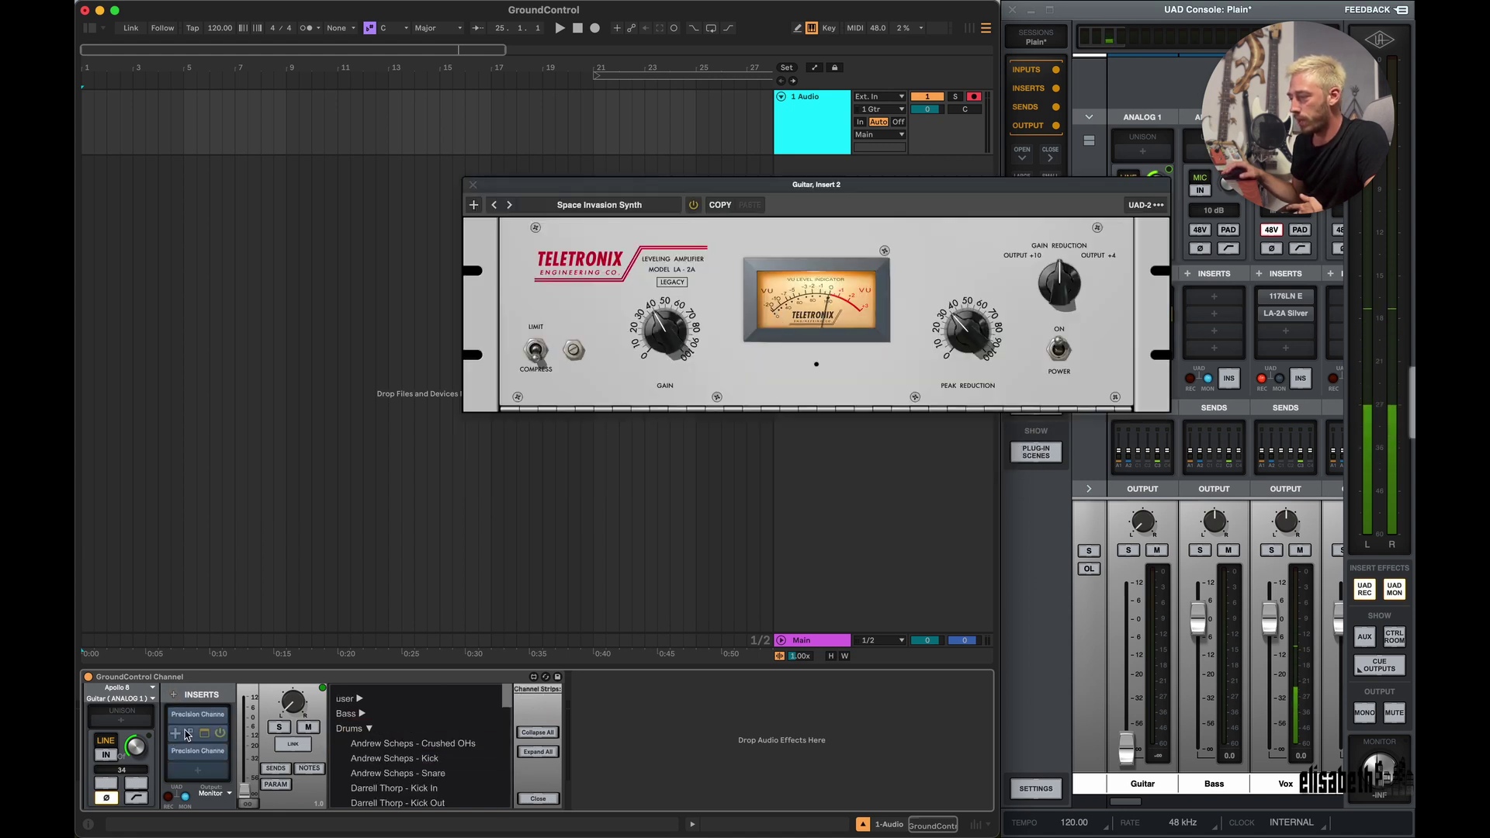
pyautogui.click(524, 798)
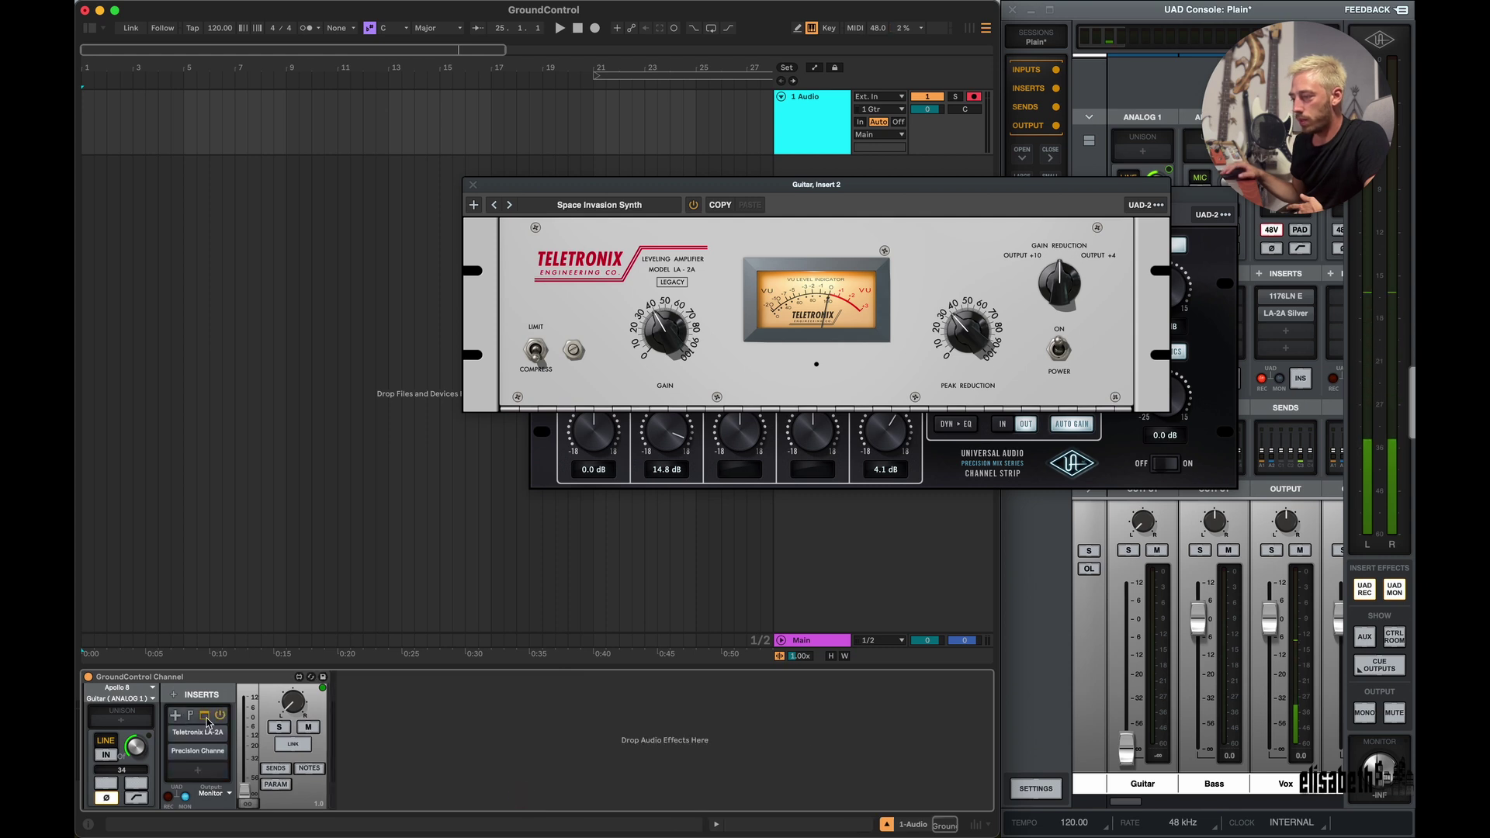
# - Rearrange the inserts, close the LA-2A window, and remove all inserts from the channel
pyautogui.click(207, 771)
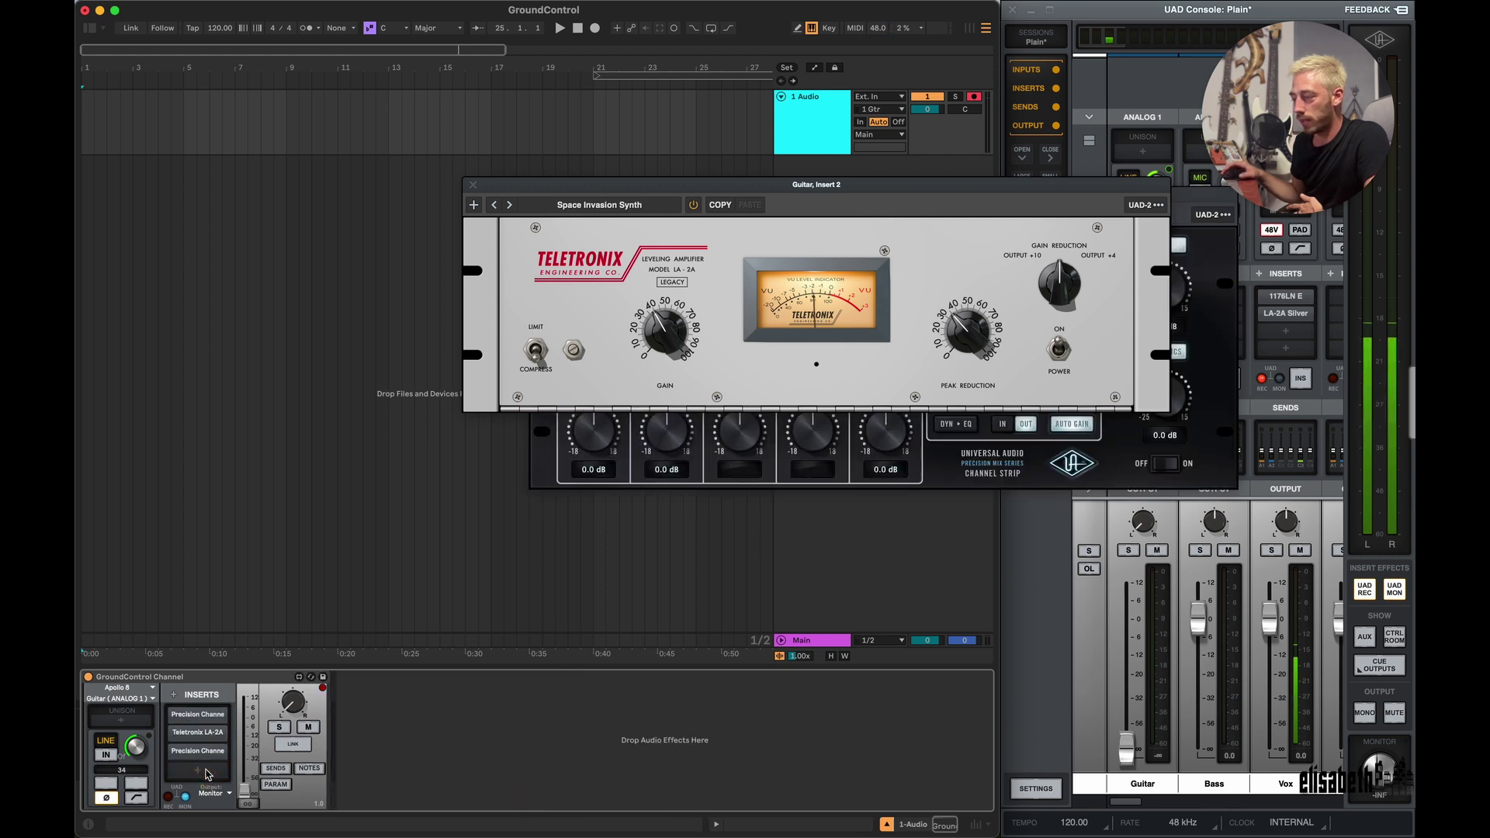
pyautogui.moveTo(206, 773); pyautogui.dragTo(207, 722)
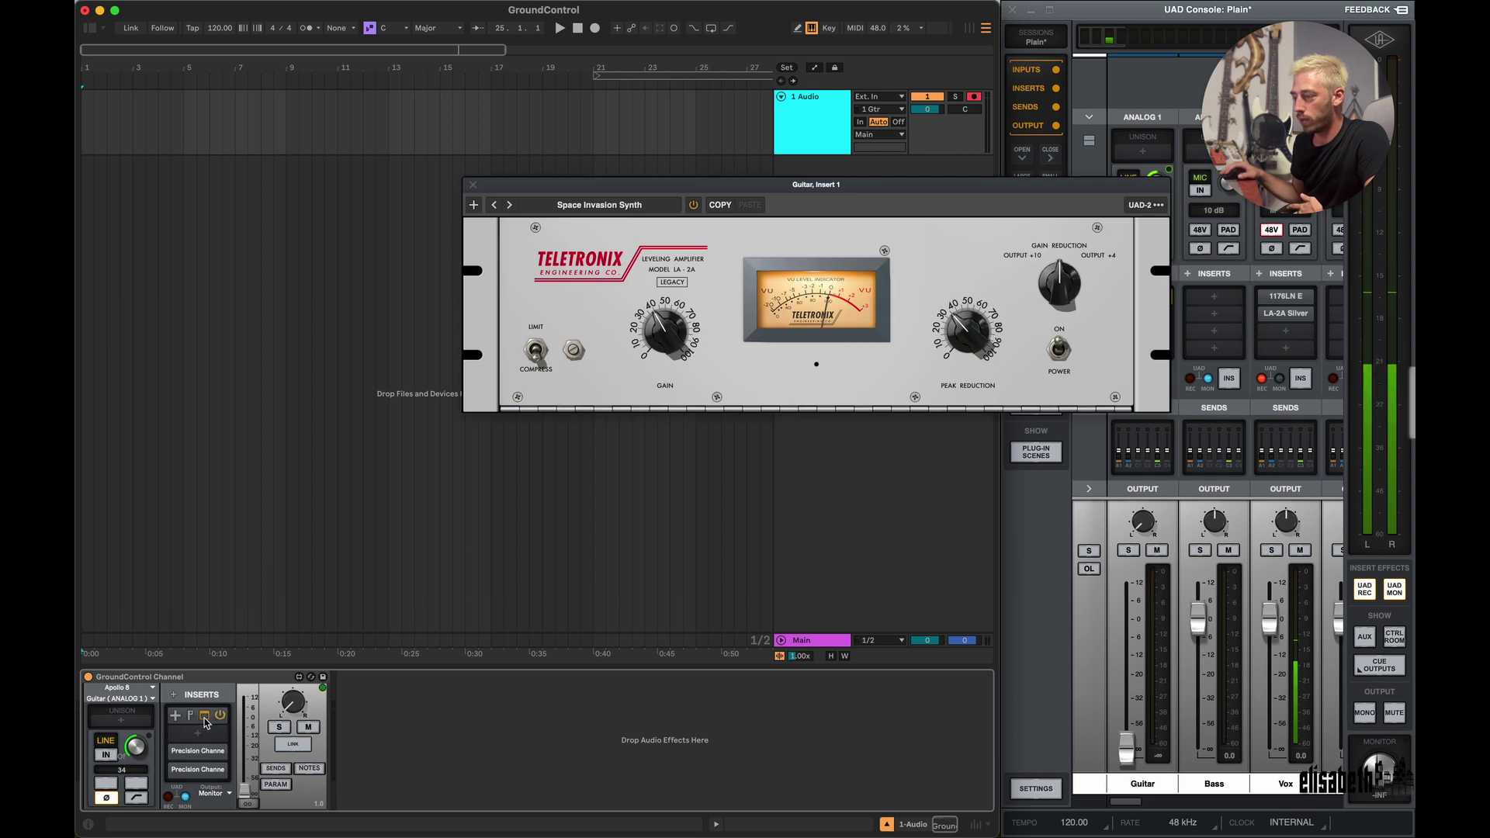
pyautogui.click(230, 611)
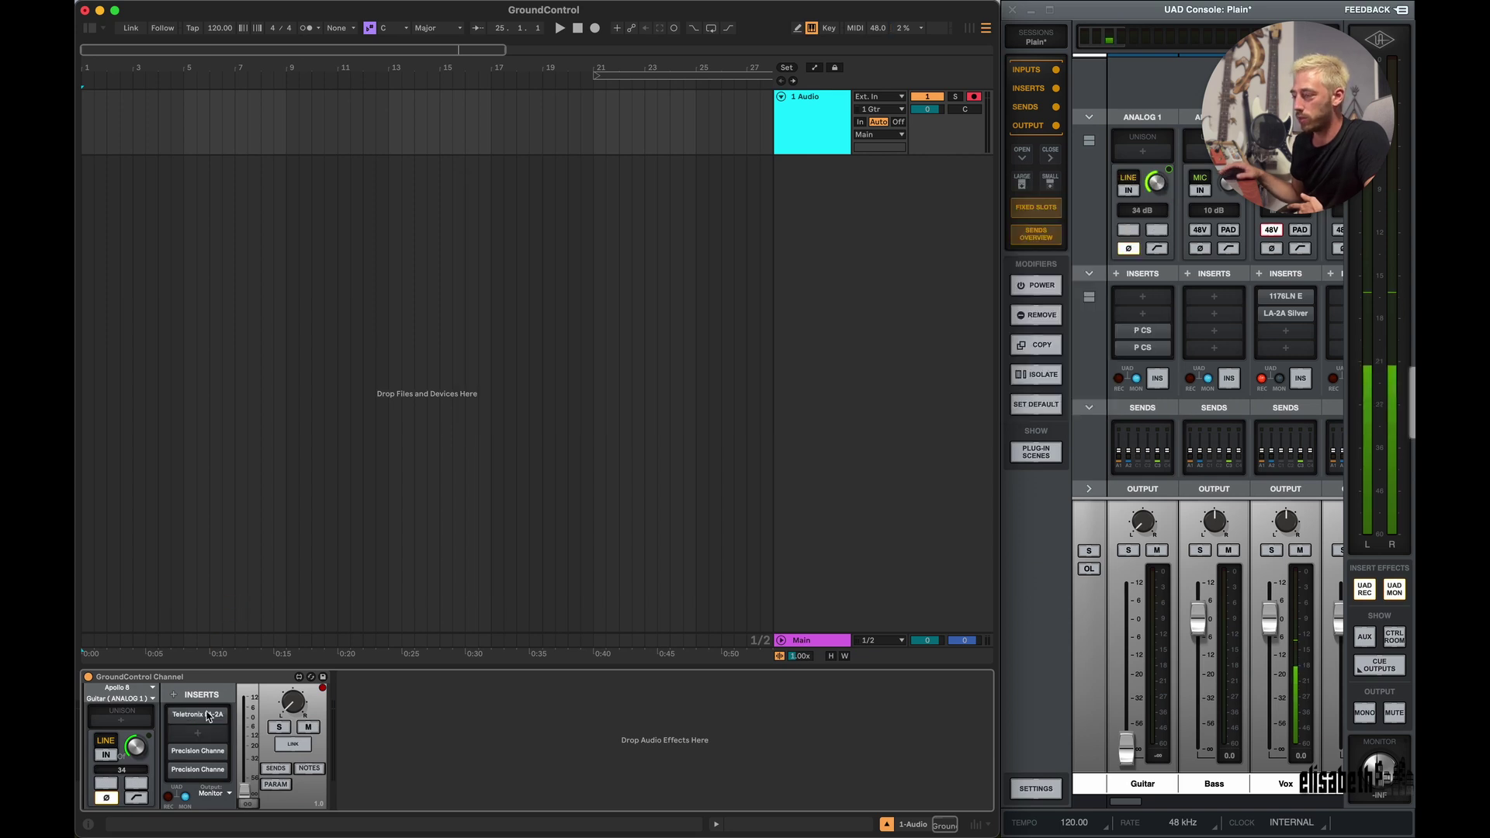
pyautogui.click(202, 753)
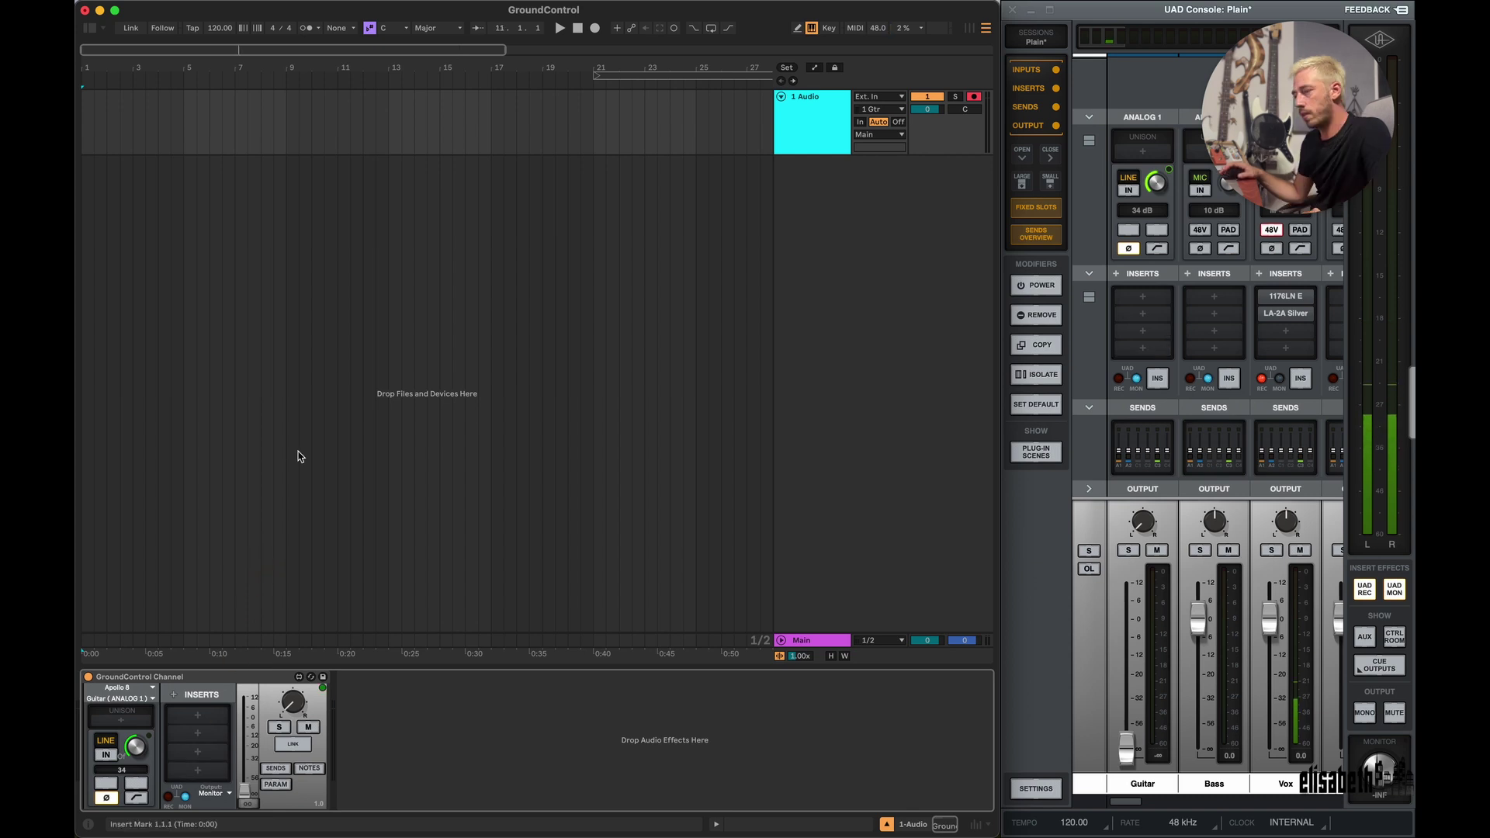
# - Load the saved vox-1.als track from the browser
pyautogui.click(275, 769)
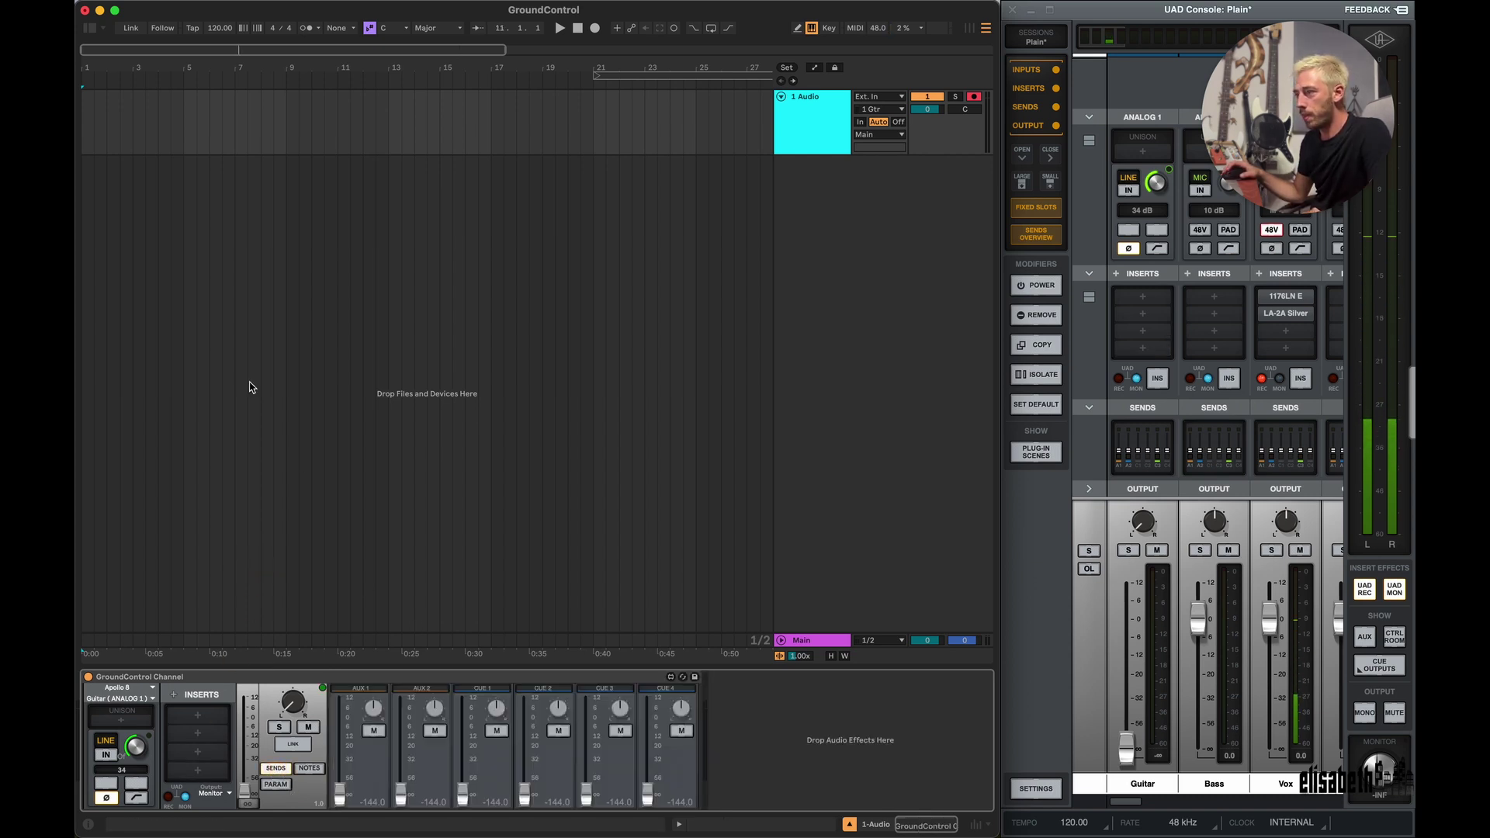
pyautogui.click(90, 29)
pyautogui.click(241, 497)
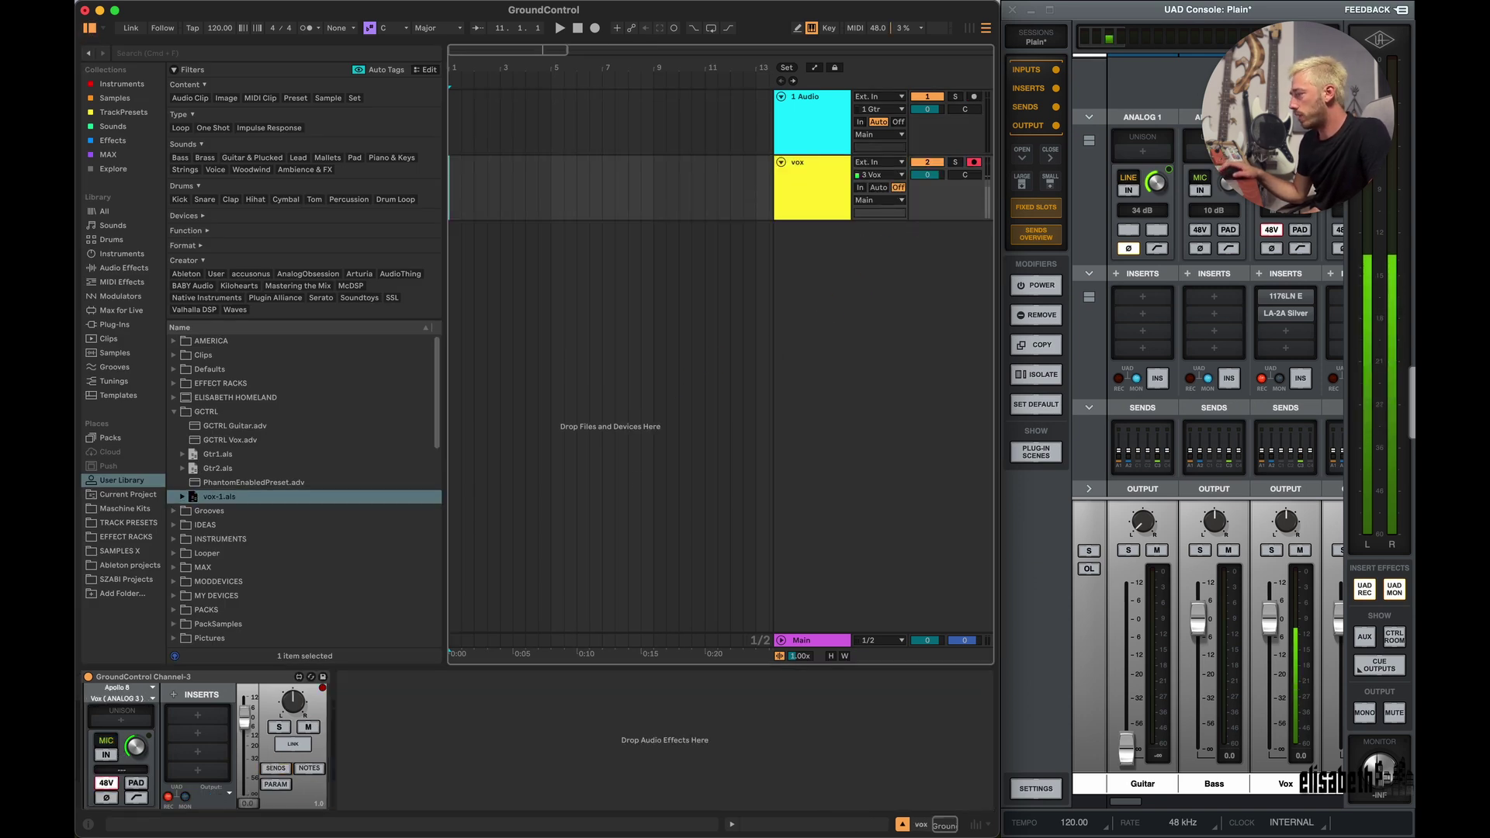
pyautogui.click(90, 28)
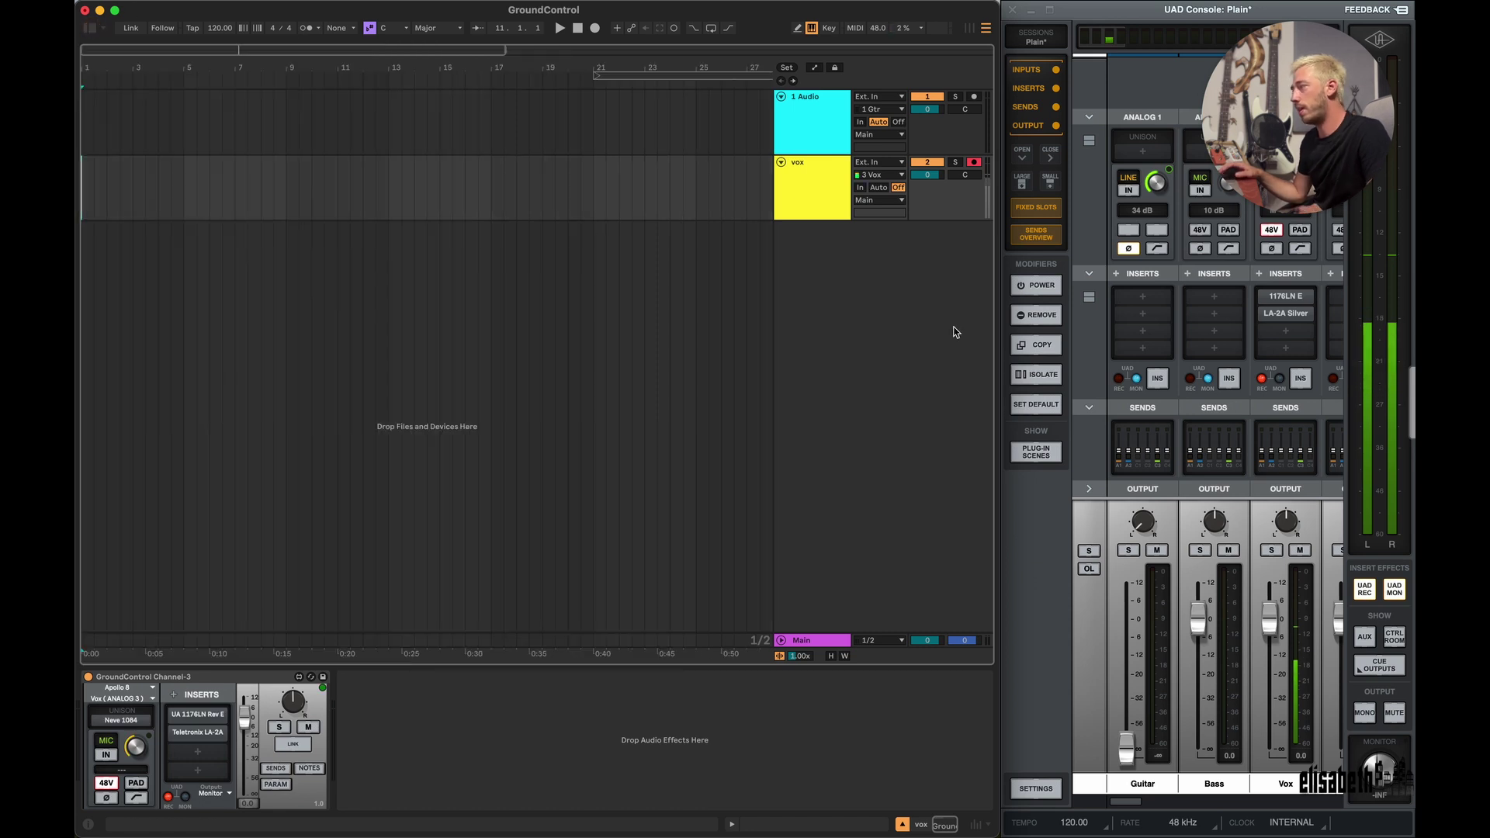
# - Set the vox sends: AUX 2 to about -5.7 and AUX 1 raised in UAD Console
pyautogui.click(275, 768)
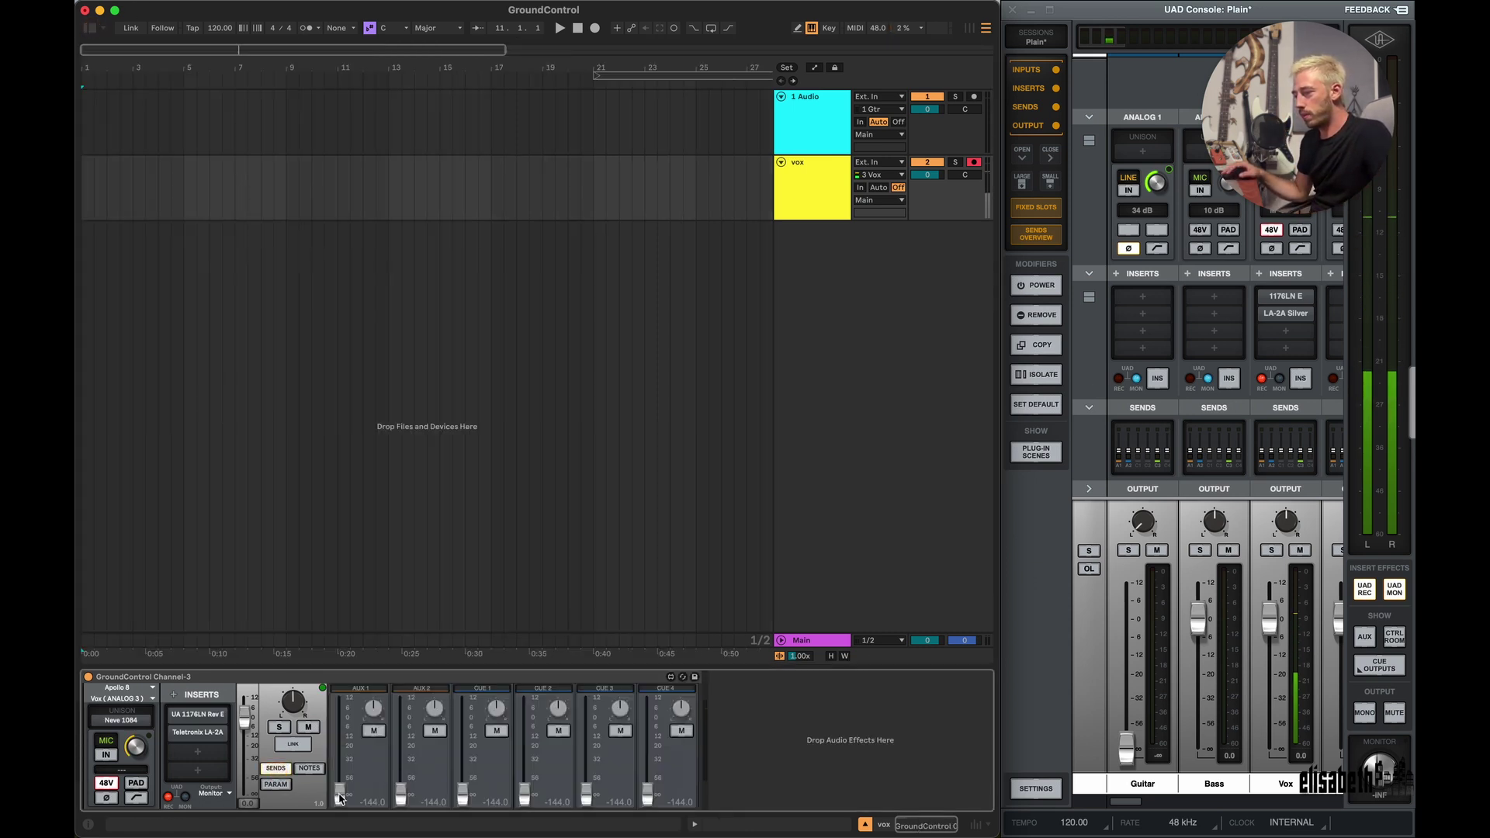
pyautogui.moveTo(339, 793); pyautogui.dragTo(341, 712)
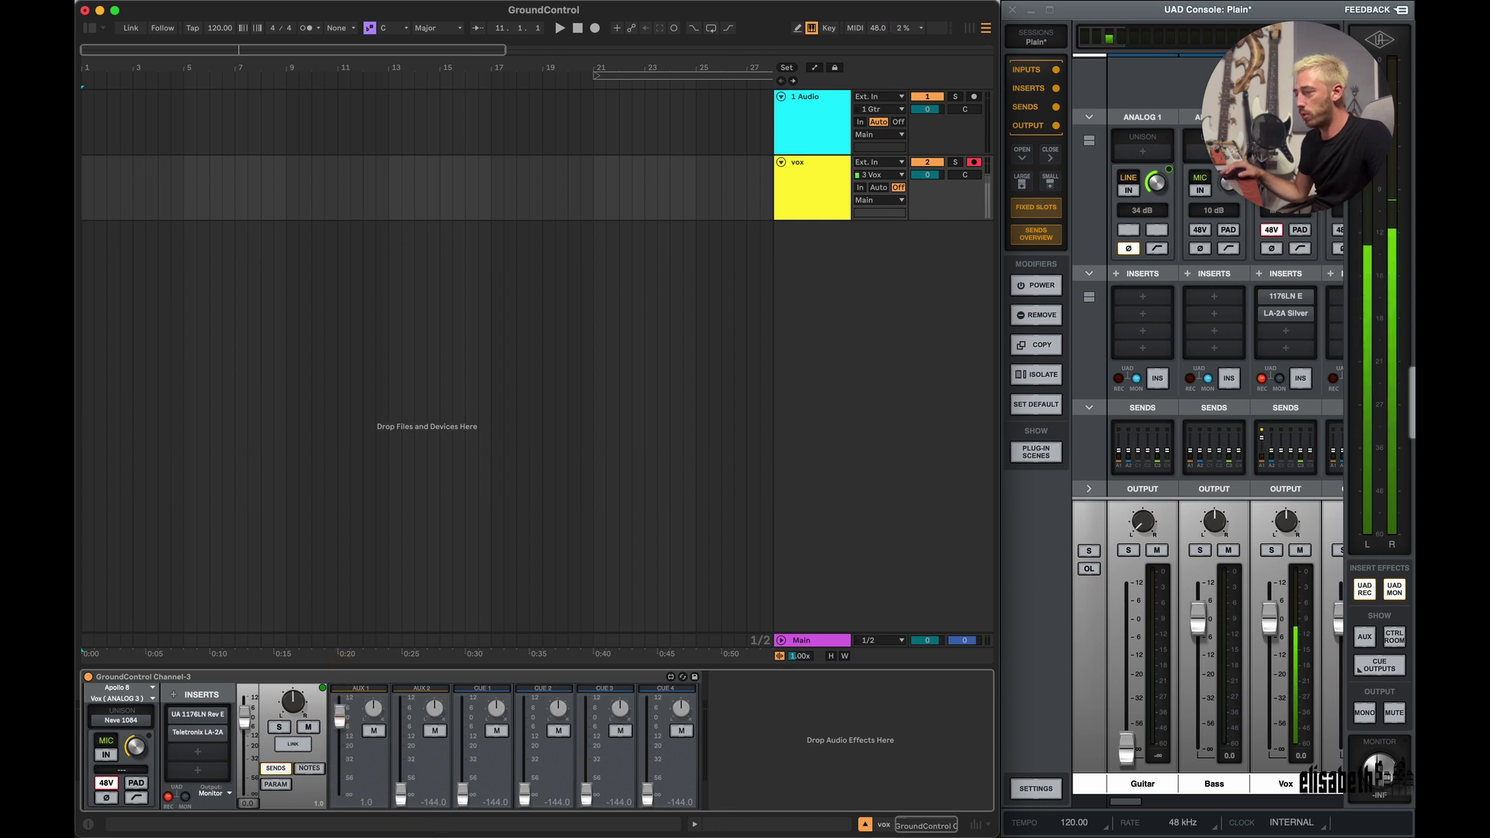
pyautogui.click(339, 751)
pyautogui.moveTo(400, 793); pyautogui.dragTo(407, 729)
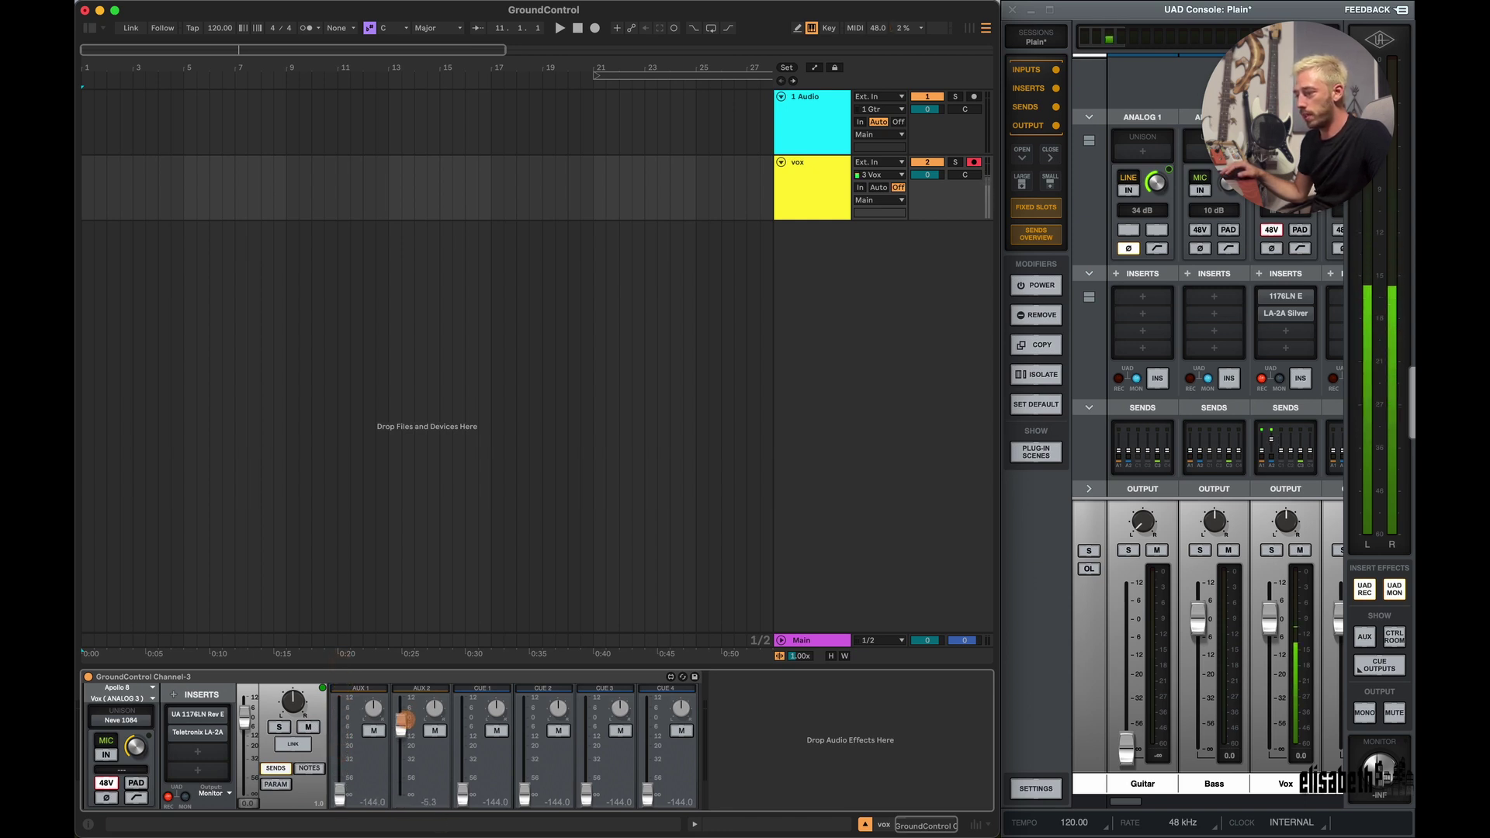
pyautogui.click(1300, 445)
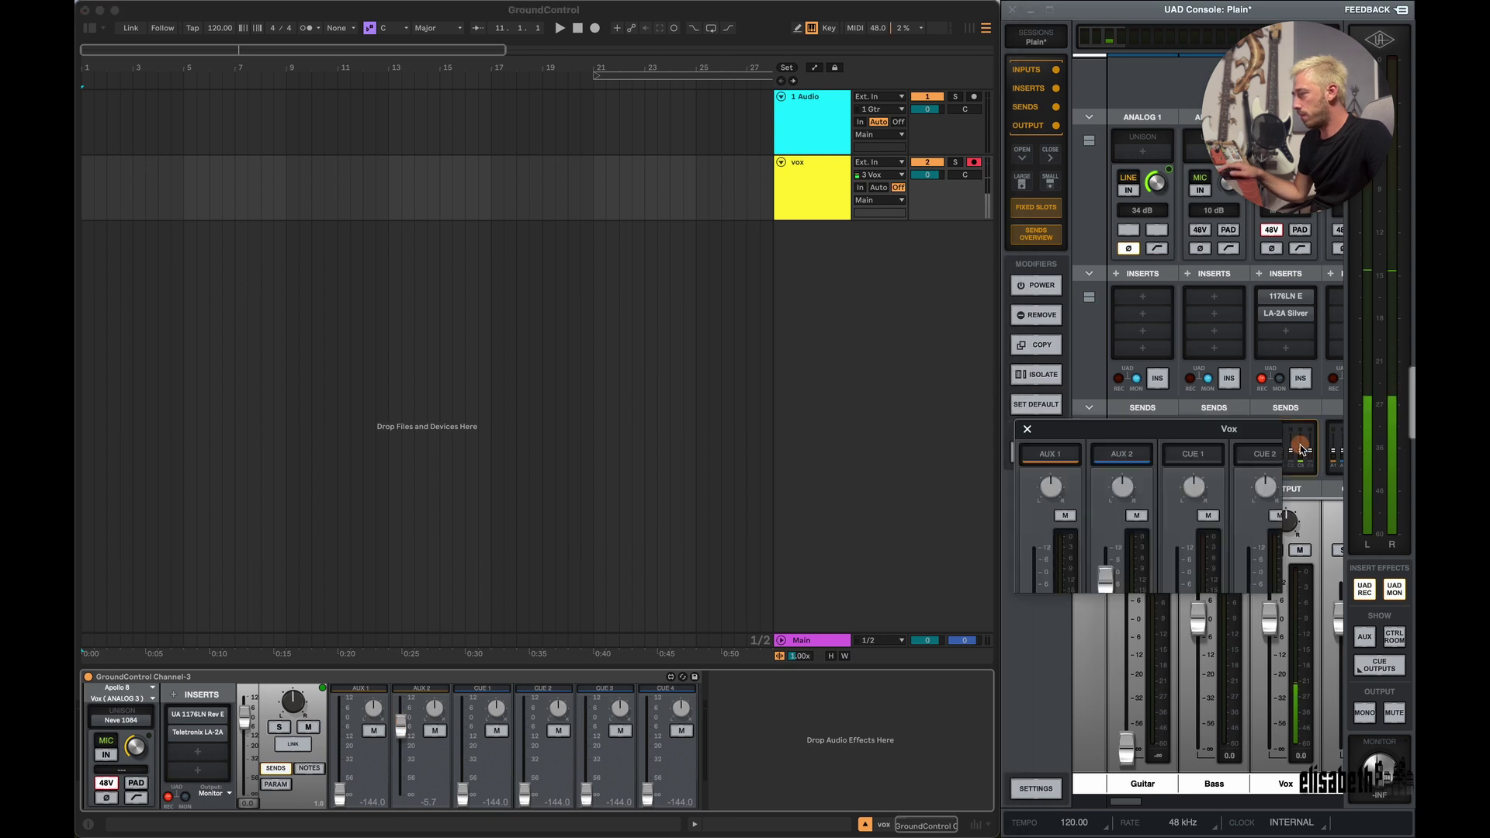
pyautogui.moveTo(839, 655); pyautogui.dragTo(853, 592)
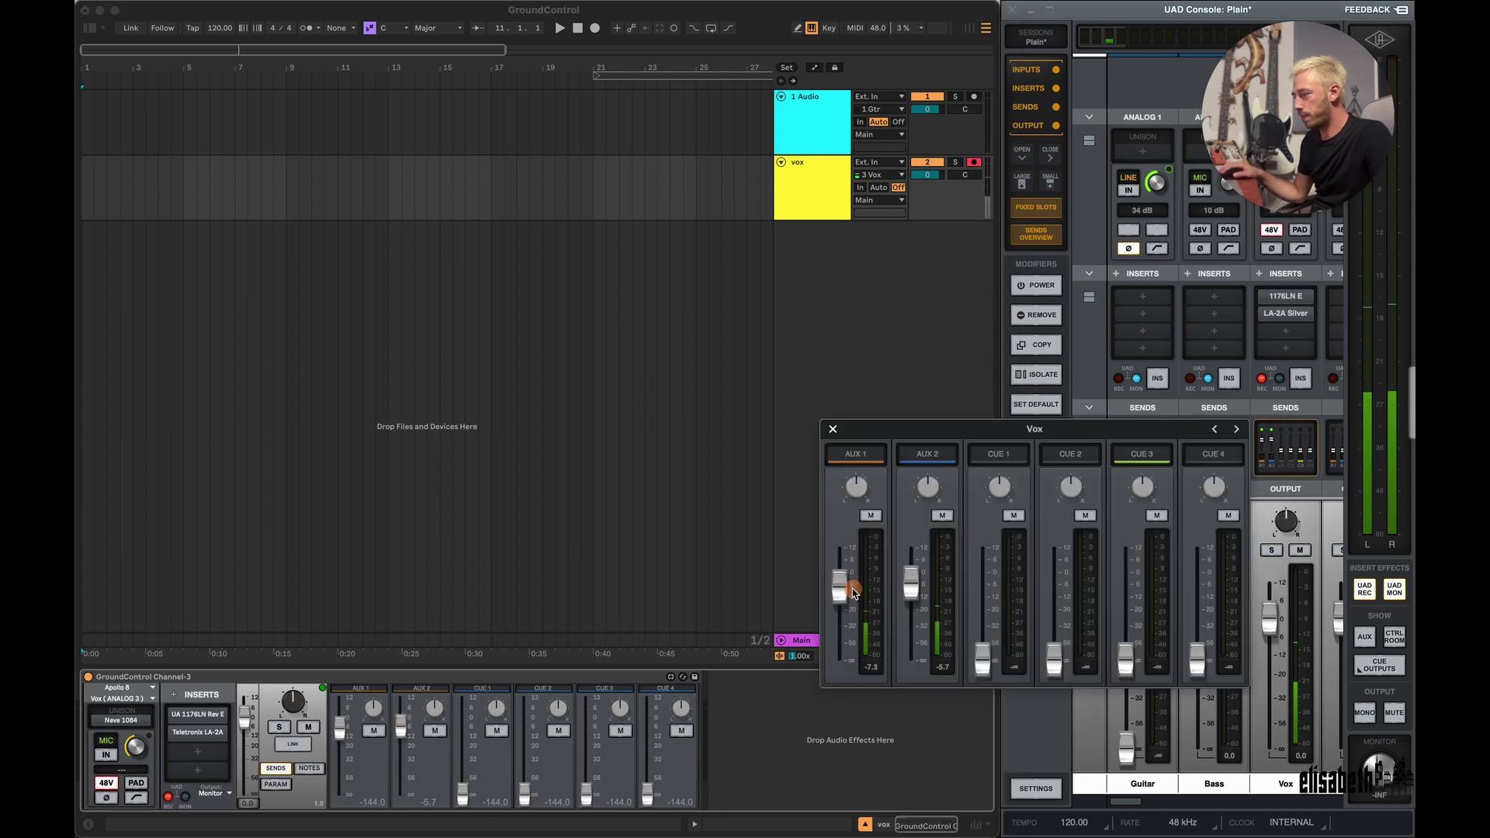
pyautogui.click(832, 429)
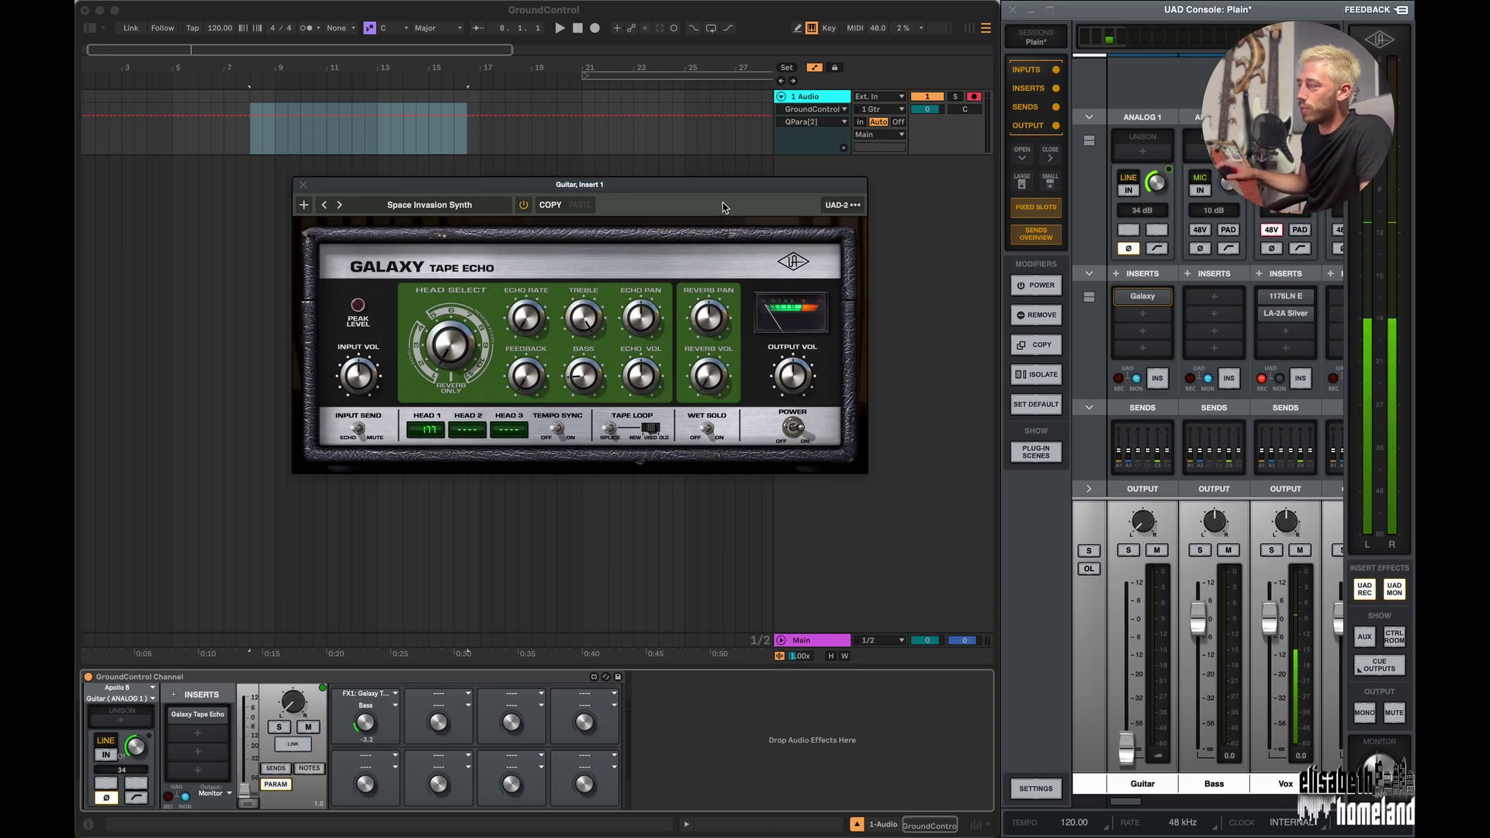
pyautogui.moveTo(719, 182); pyautogui.dragTo(578, 203)
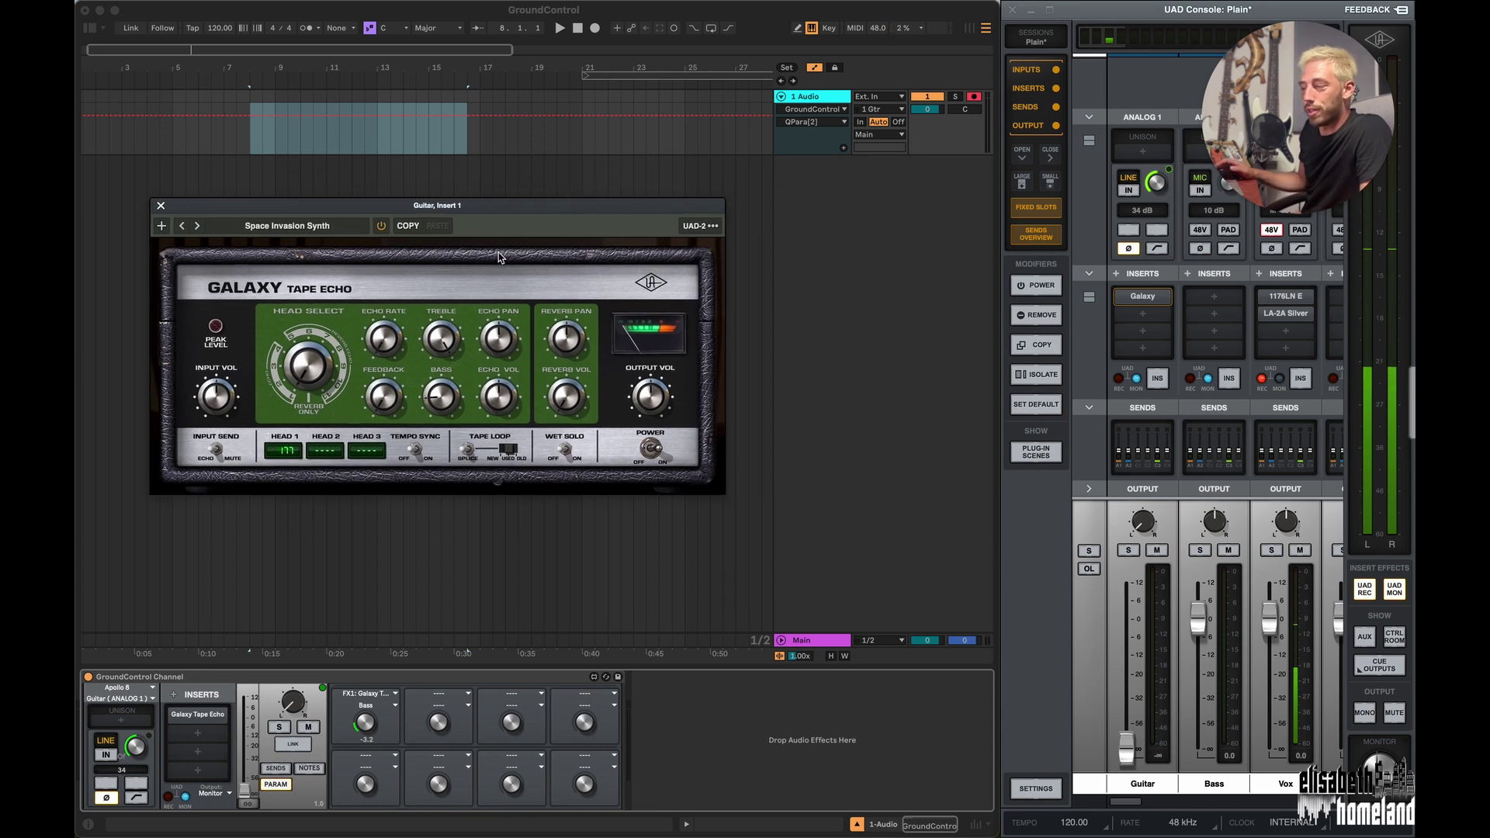
# - Map Galaxy Tape Echo's Treble to quick control 2 and lower it to -5.0
pyautogui.click(282, 785)
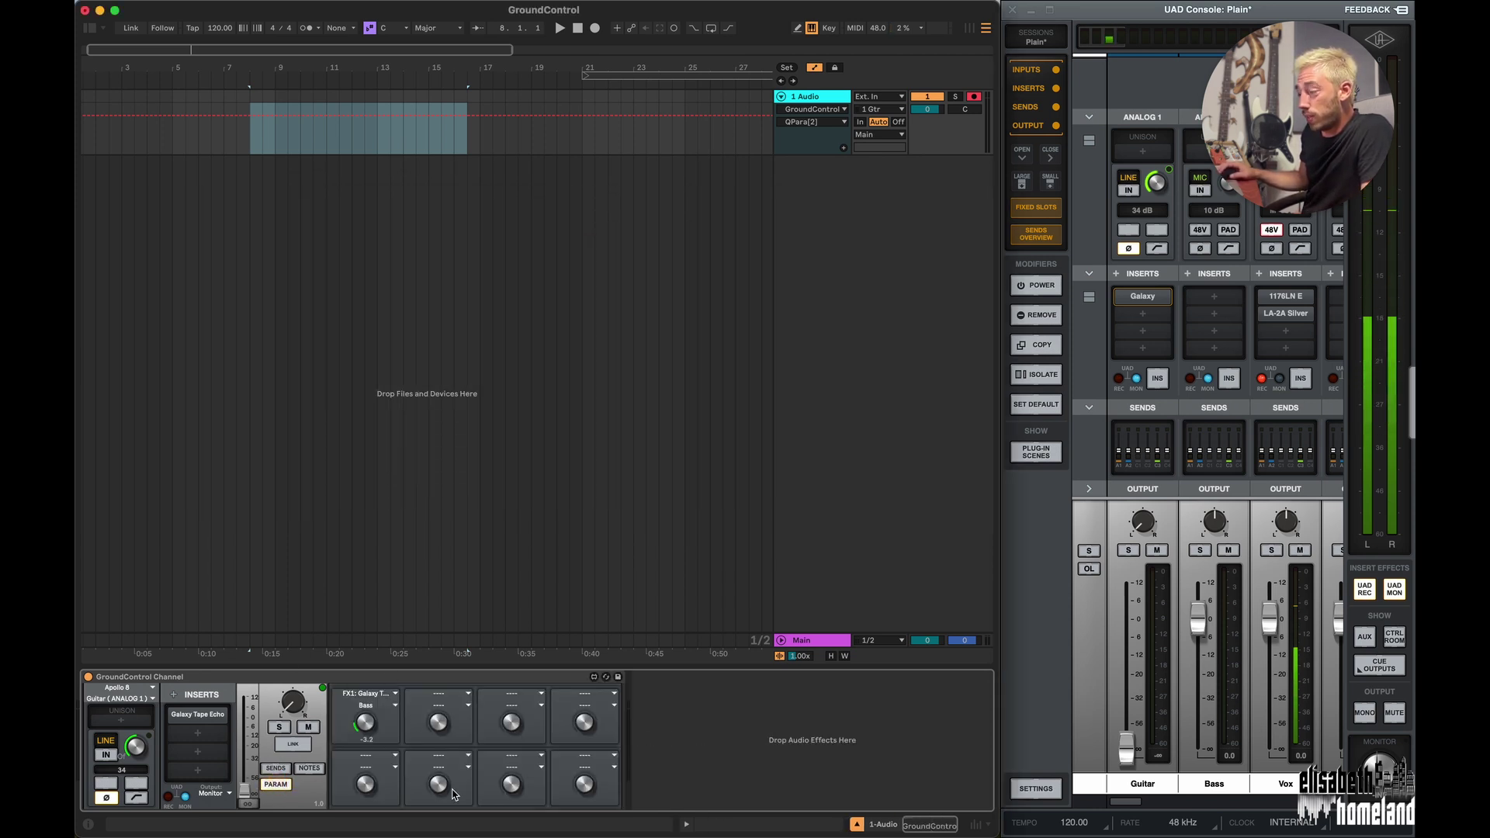
pyautogui.click(447, 703)
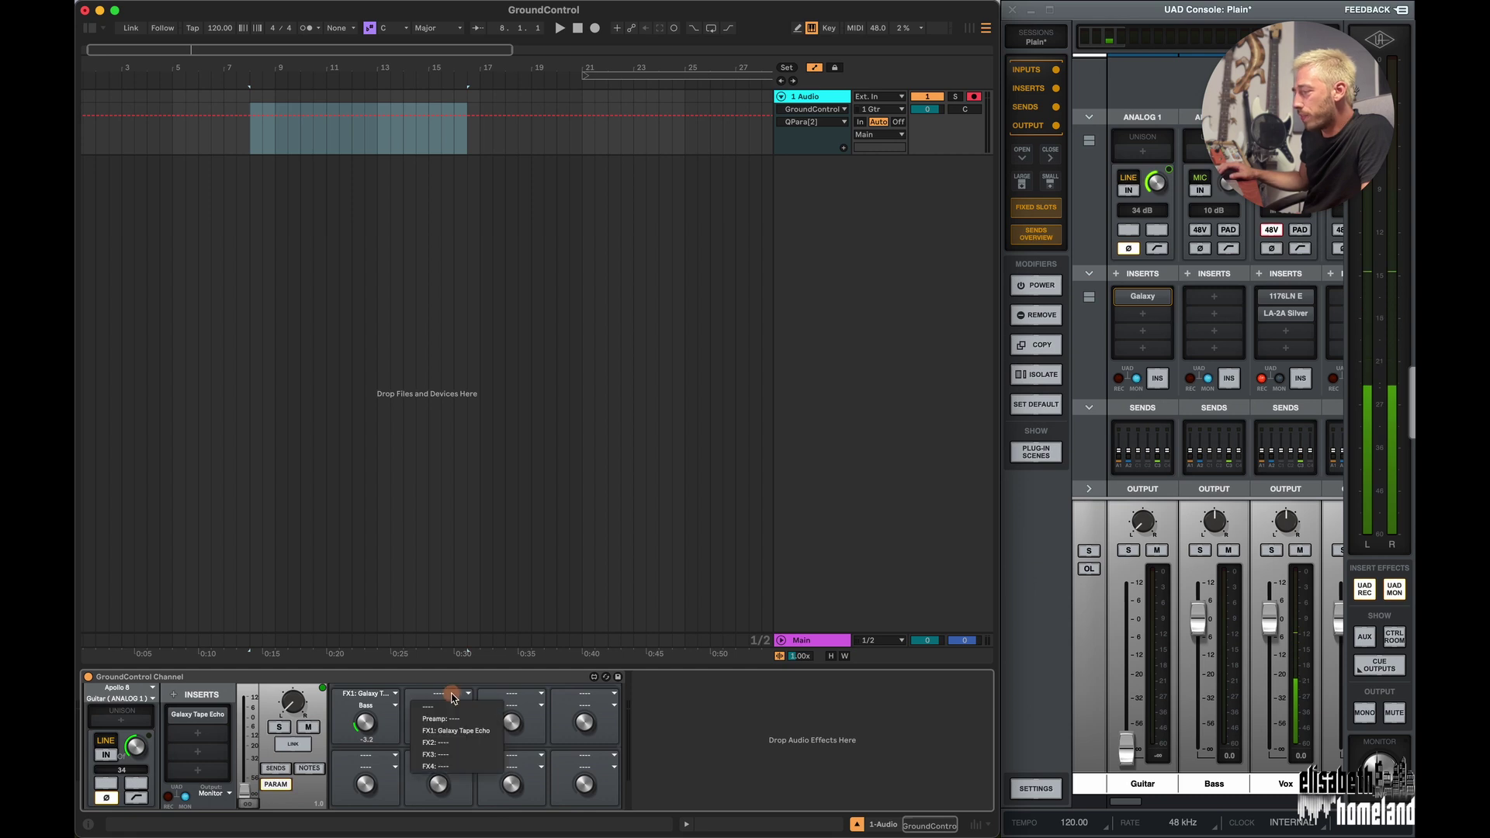
pyautogui.click(458, 732)
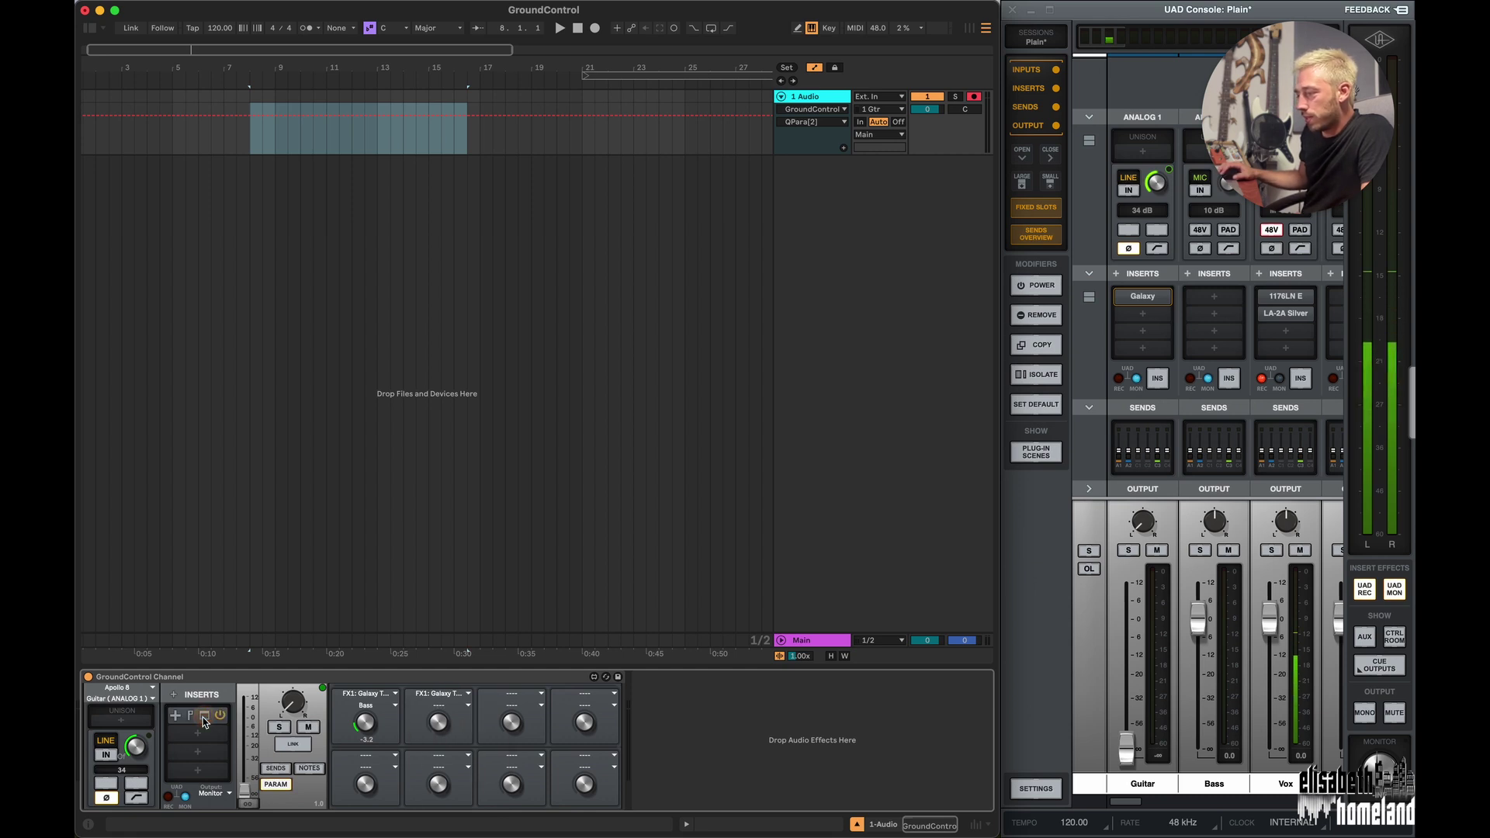
pyautogui.click(205, 722)
pyautogui.click(444, 703)
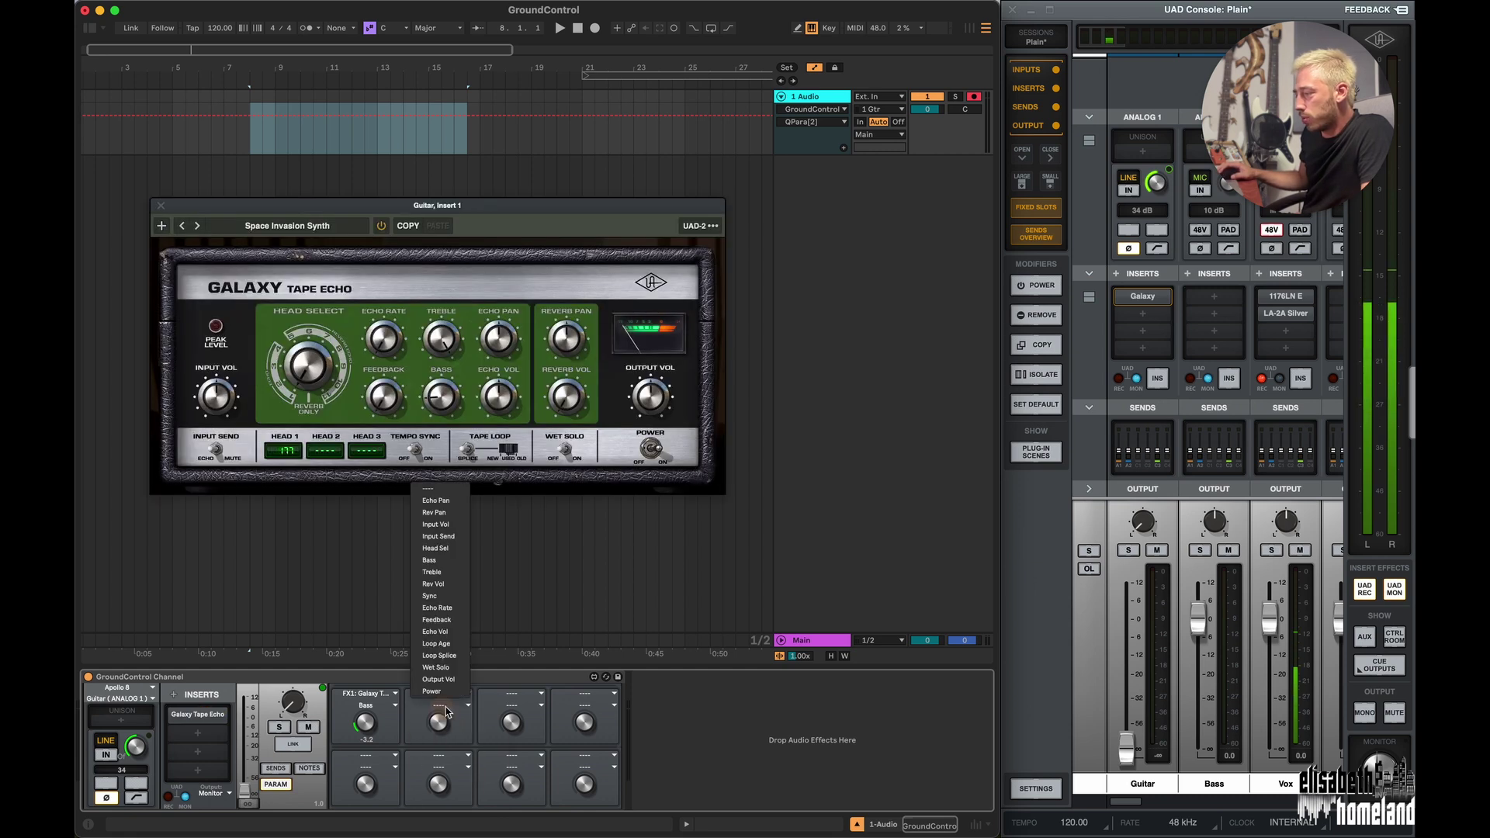
pyautogui.click(440, 573)
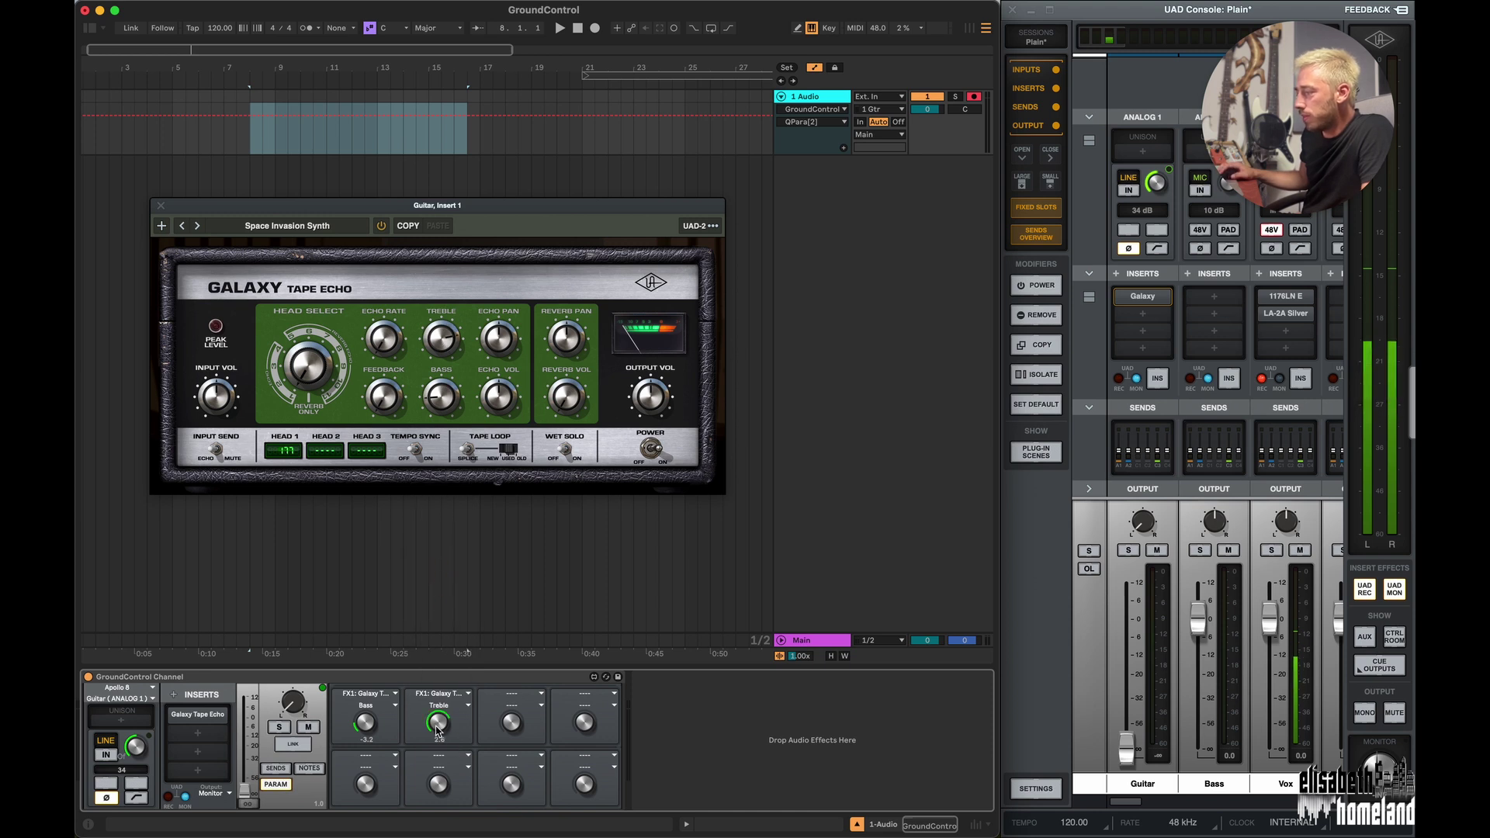
pyautogui.moveTo(436, 729); pyautogui.dragTo(432, 714)
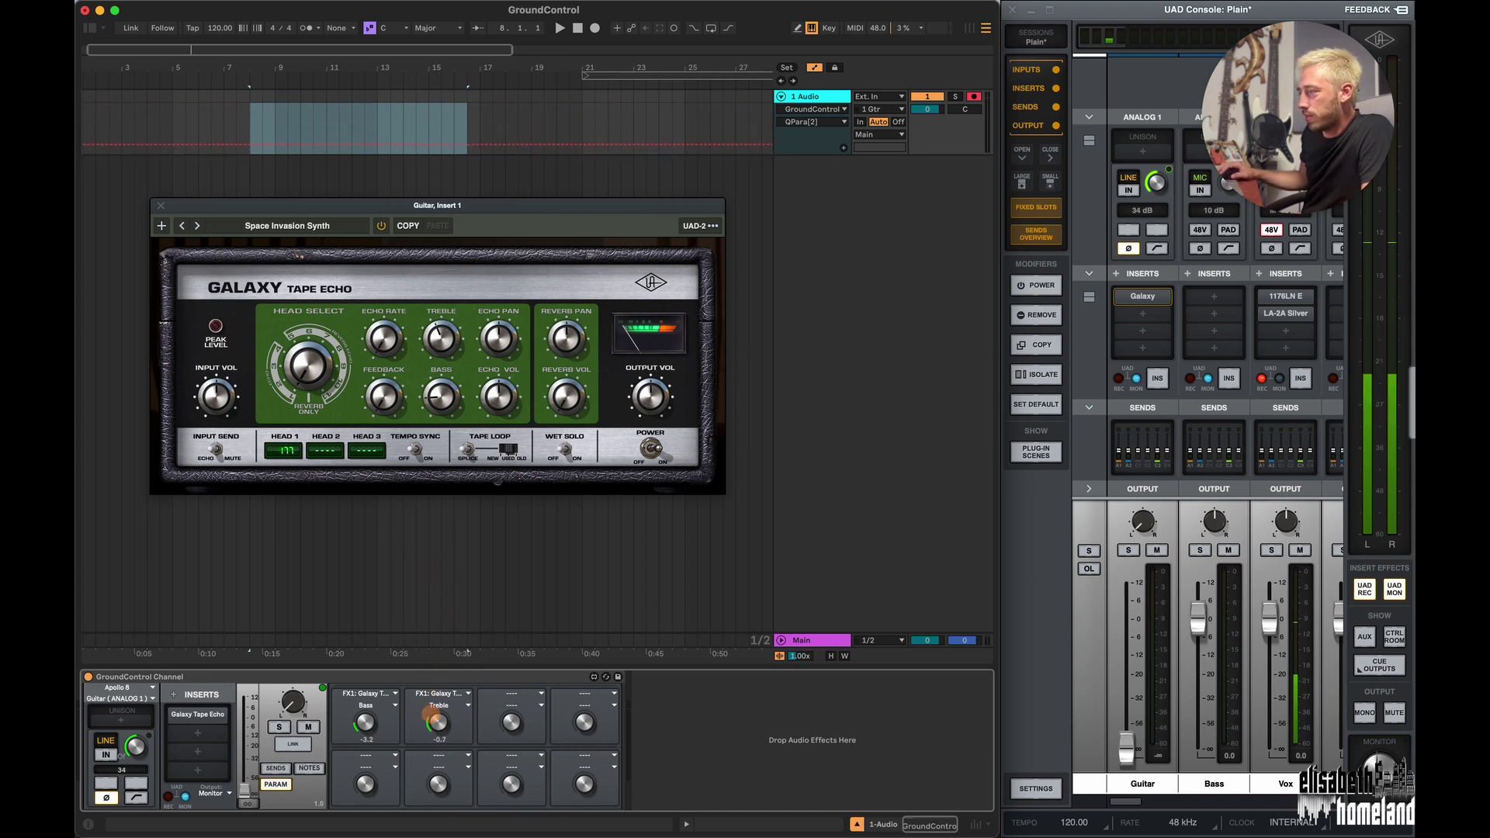
pyautogui.click(263, 140)
# - Draw a rising Treble ramp around bars 8–10, play it back, then show the Notes panel
pyautogui.moveTo(271, 137); pyautogui.dragTo(326, 95)
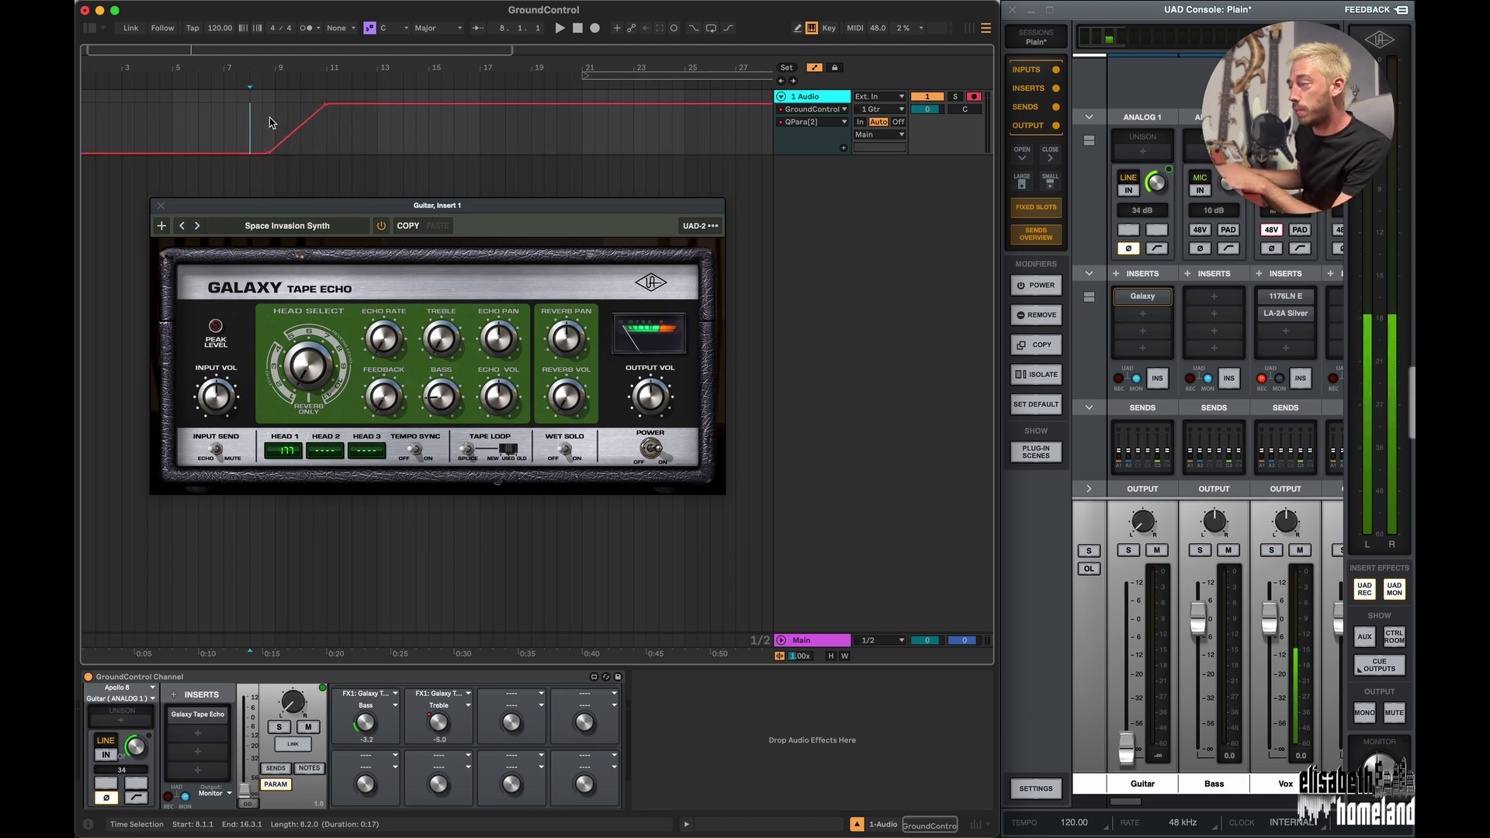
pyautogui.click(268, 118)
pyautogui.press('space')
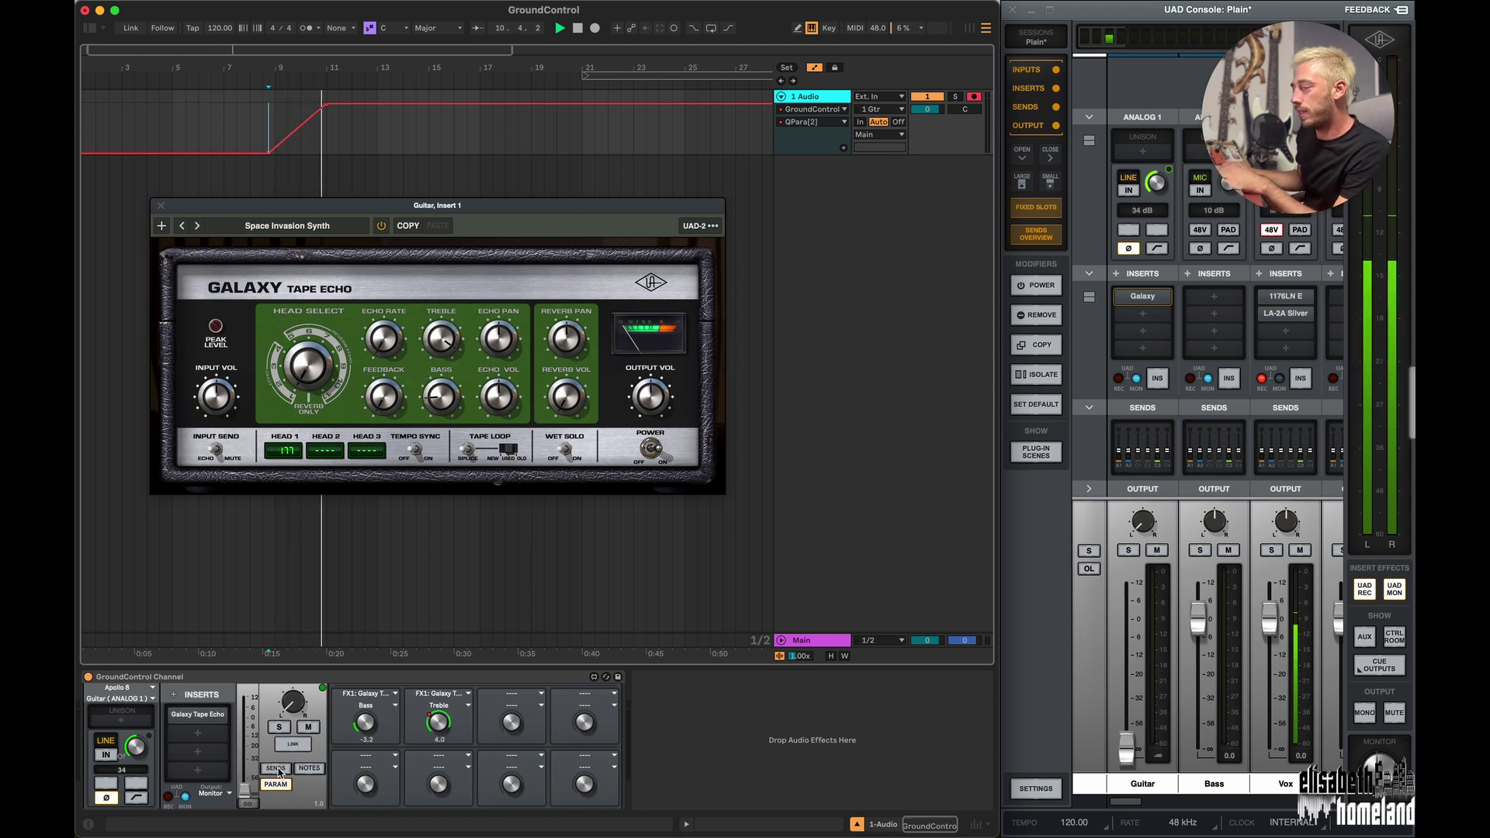
pyautogui.press('space')
pyautogui.click(308, 768)
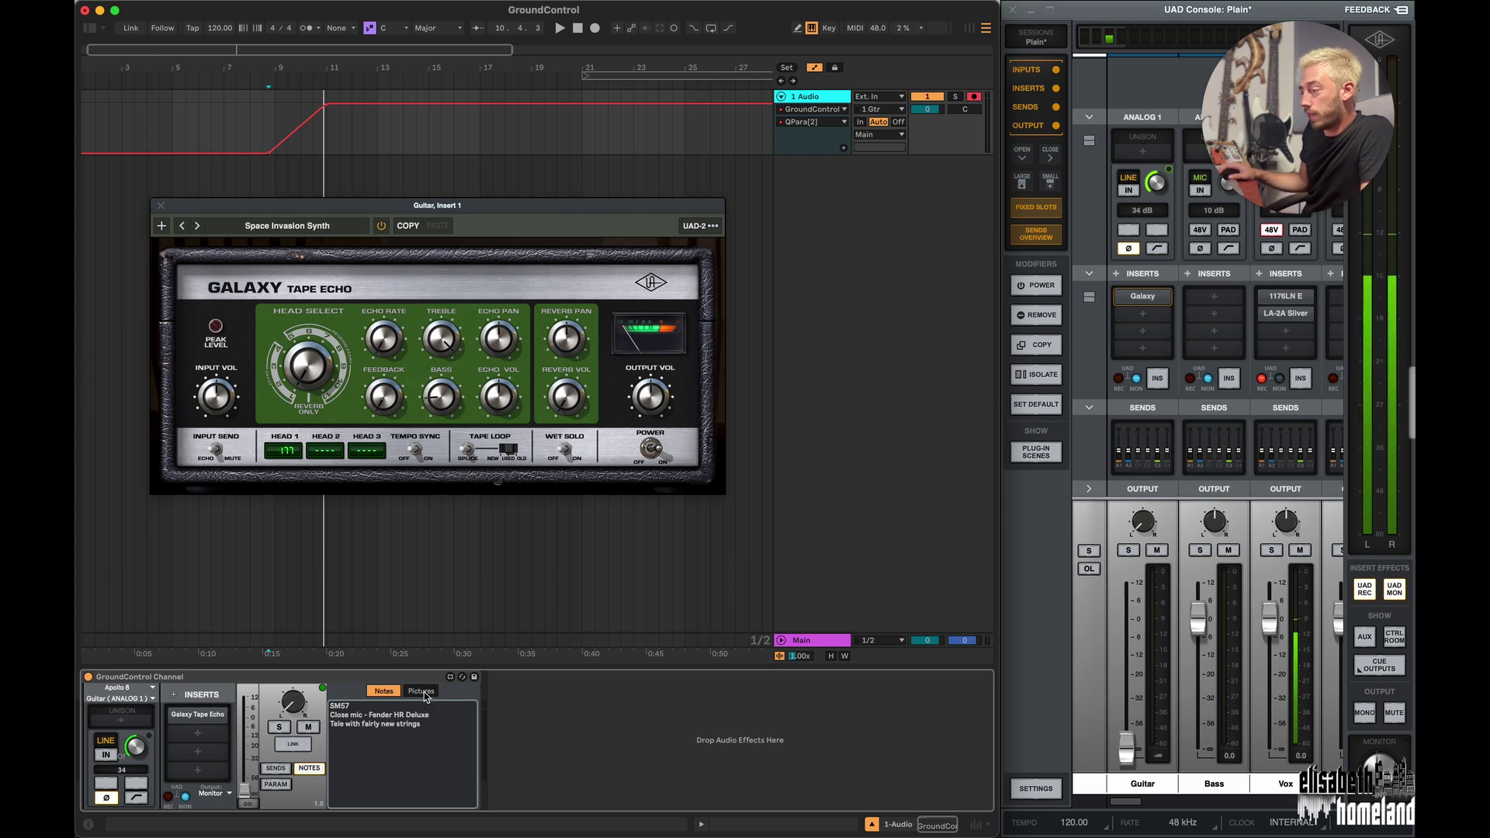
# - Add SCR-20240902-oov.png from the current project as the track's second picture
pyautogui.click(423, 691)
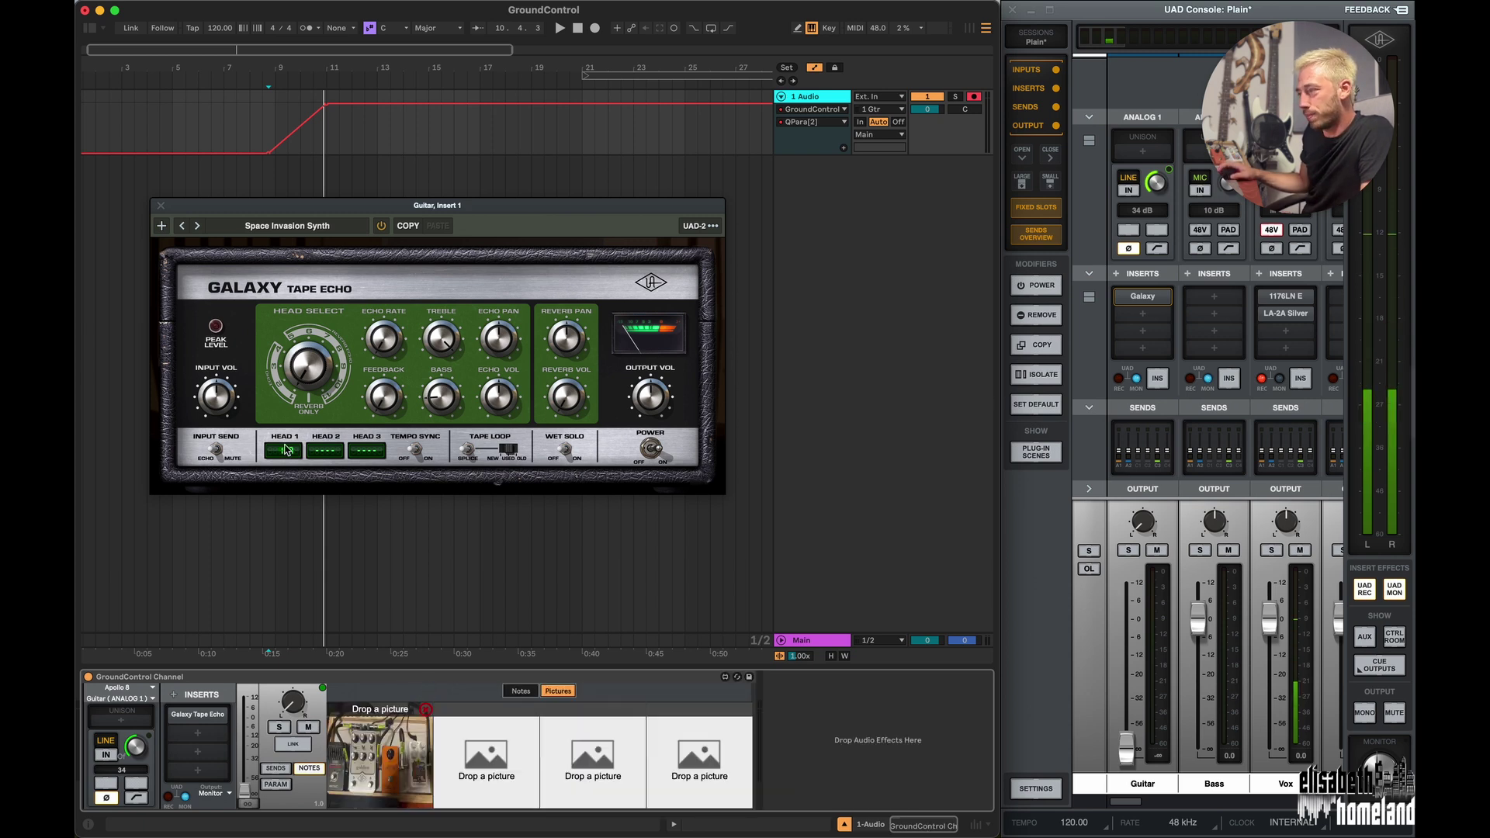
pyautogui.moveTo(437, 205); pyautogui.dragTo(703, 208)
pyautogui.click(118, 48)
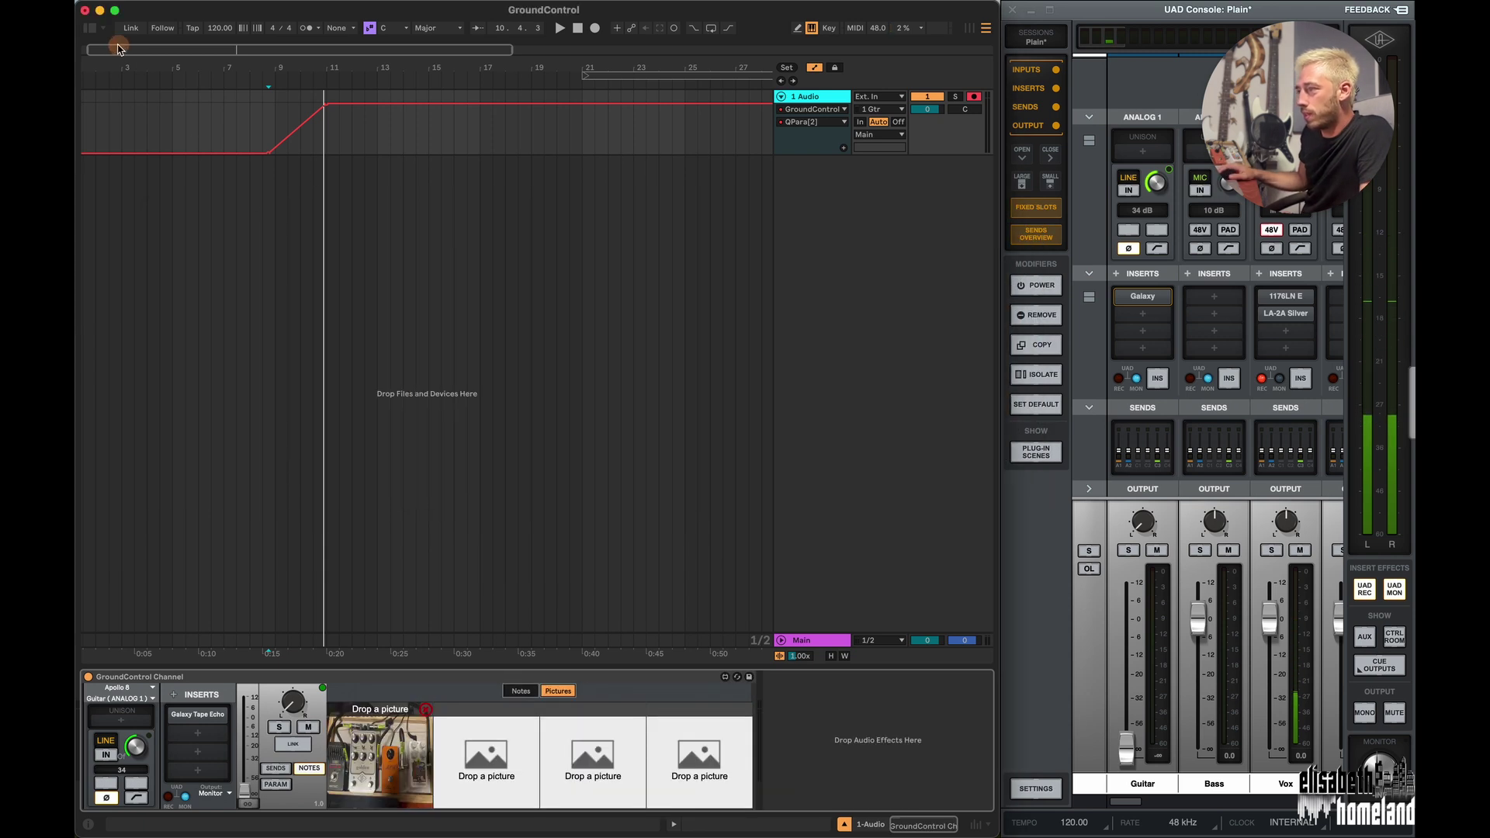
pyautogui.click(89, 30)
pyautogui.moveTo(231, 265); pyautogui.dragTo(486, 767)
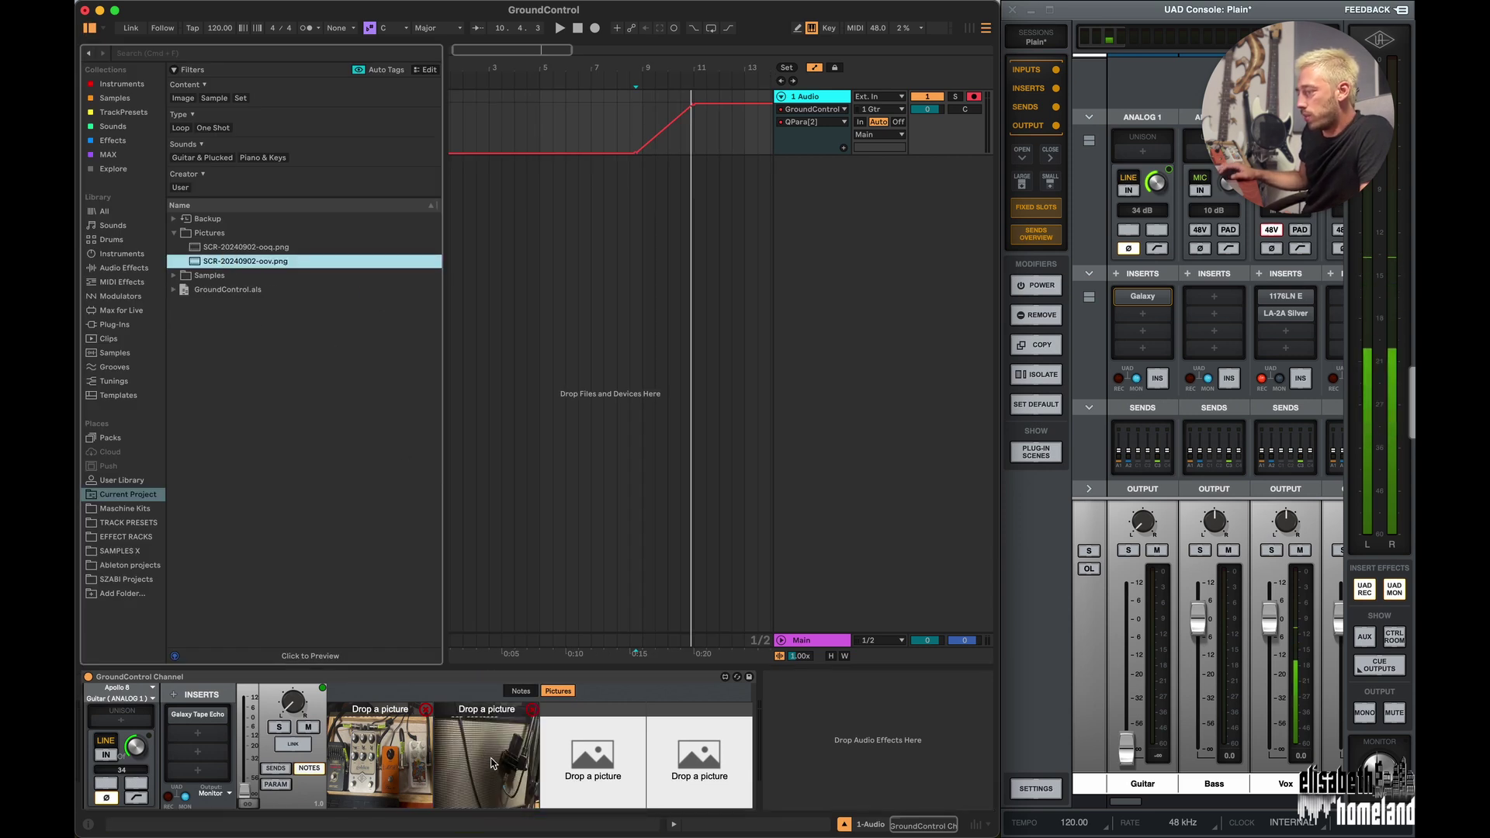
pyautogui.click(491, 763)
pyautogui.doubleClick(492, 763)
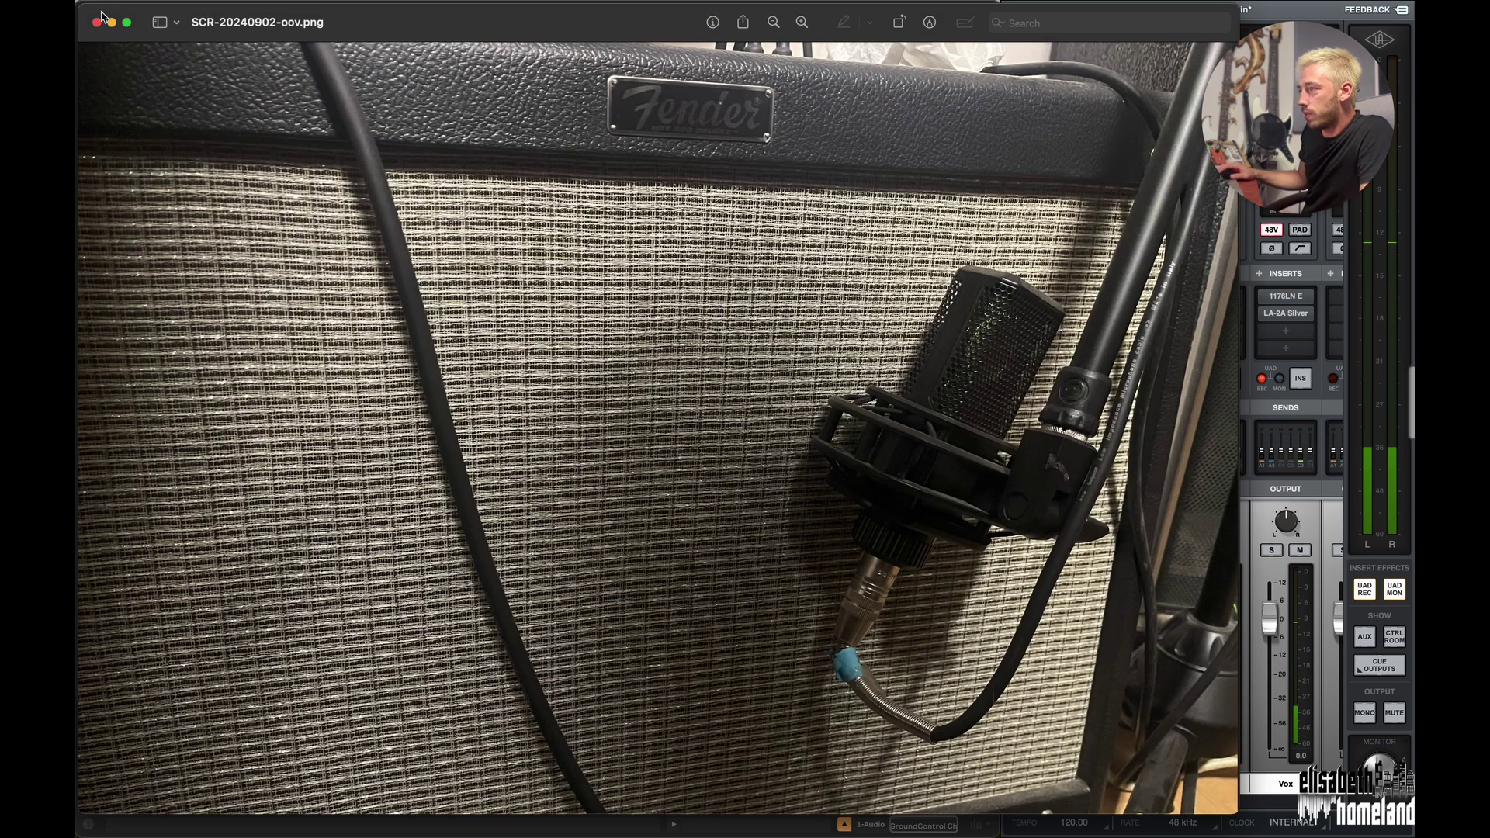
pyautogui.moveTo(81, 5); pyautogui.dragTo(691, 432)
pyautogui.moveTo(842, 470); pyautogui.dragTo(588, 189)
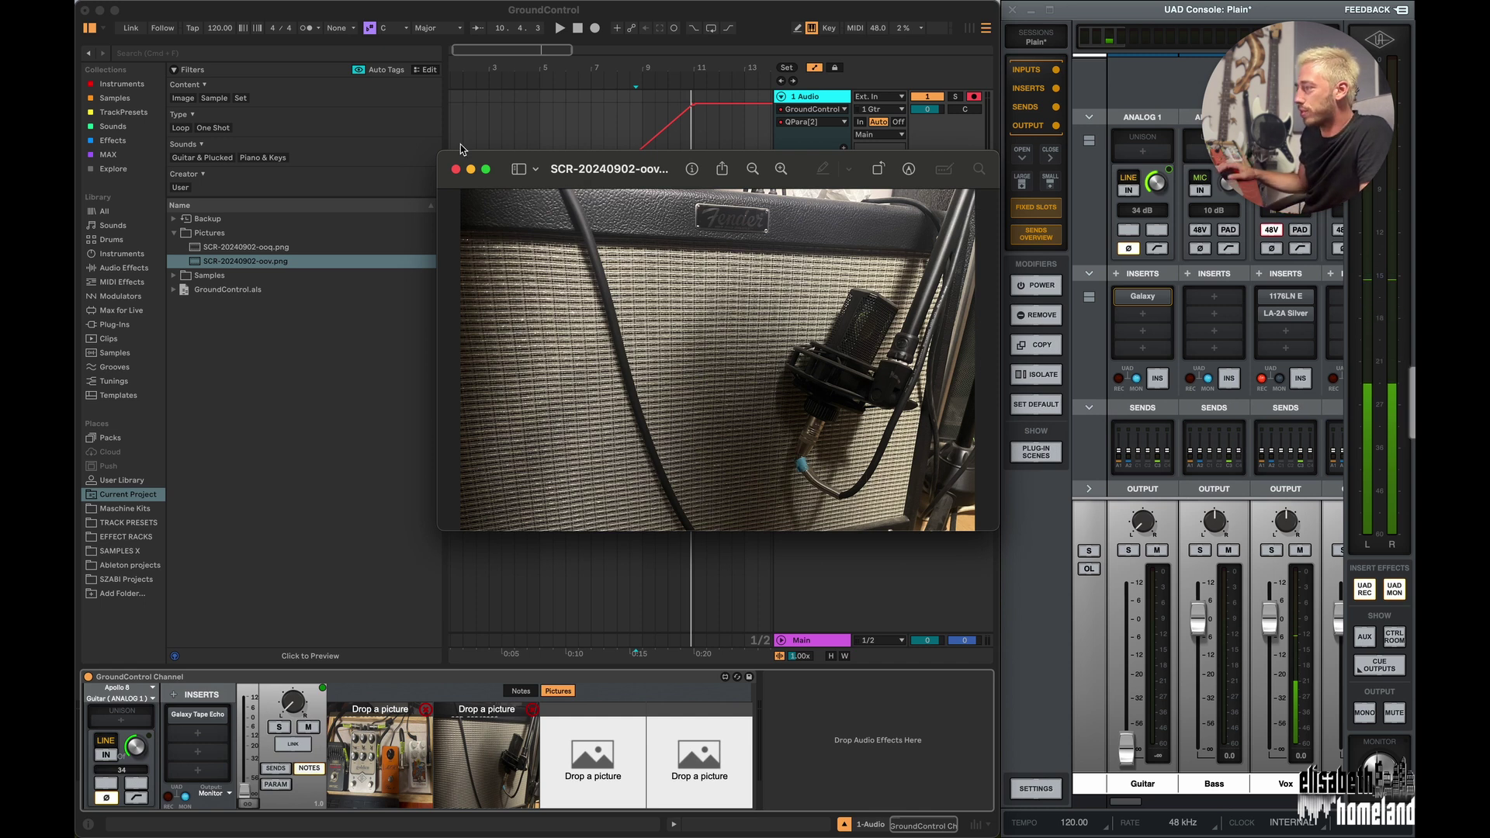
pyautogui.click(455, 169)
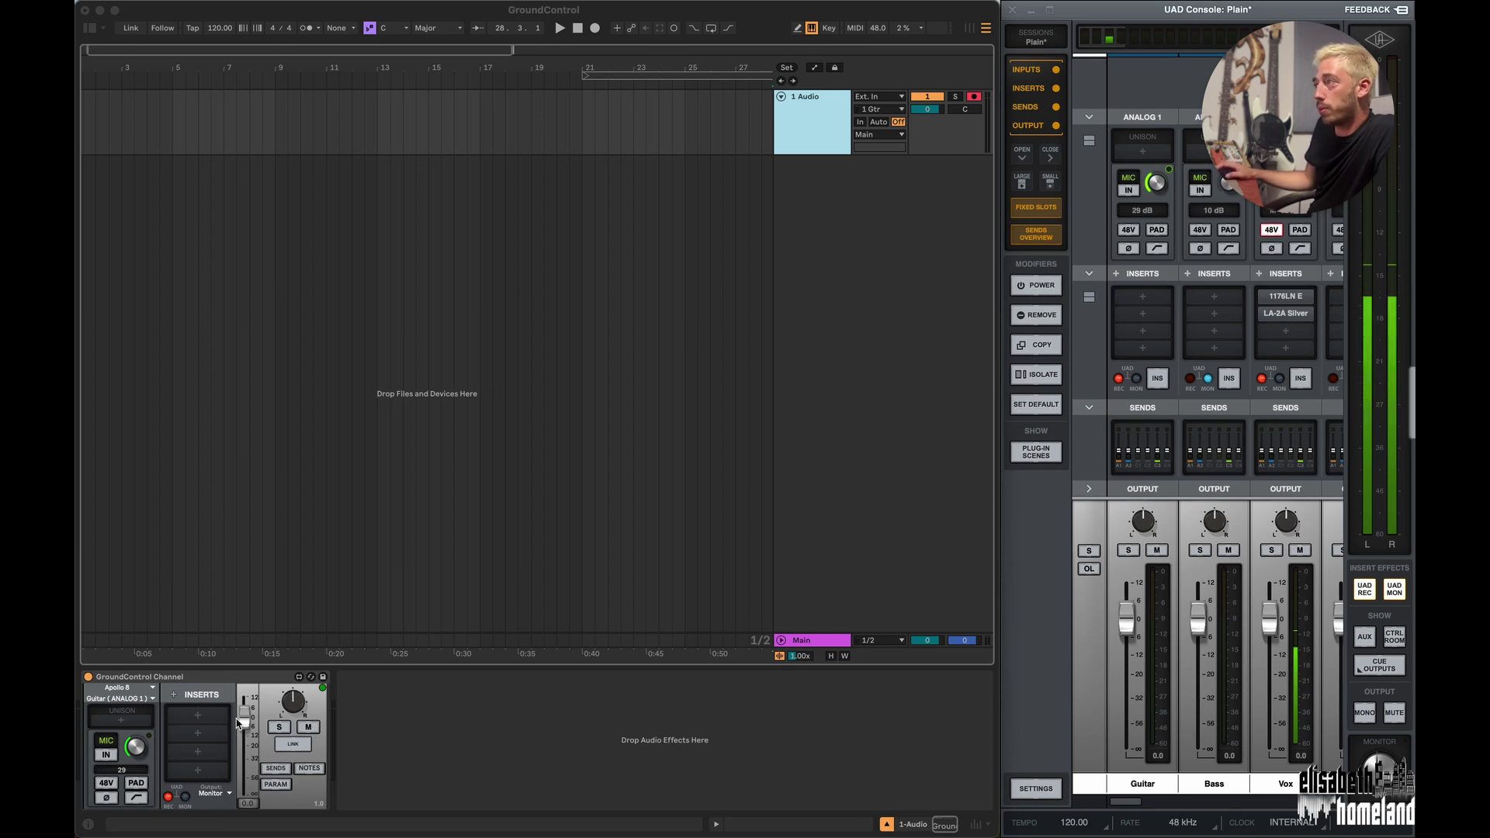
# - Duplicate the audio track, then mute it with fader fully down and preamp gain 57 dB
pyautogui.click(799, 123)
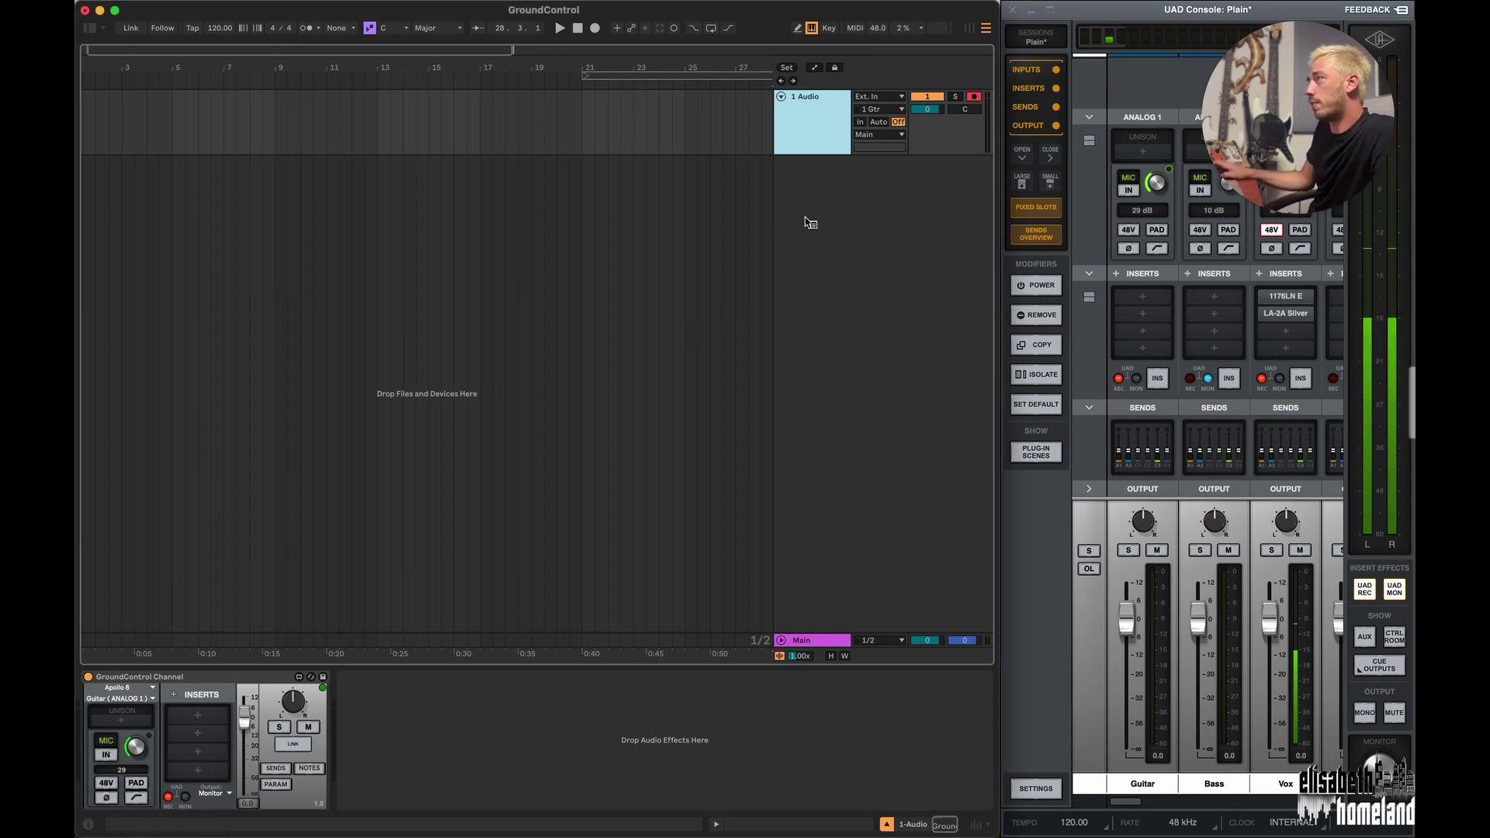
pyautogui.press('super+t')
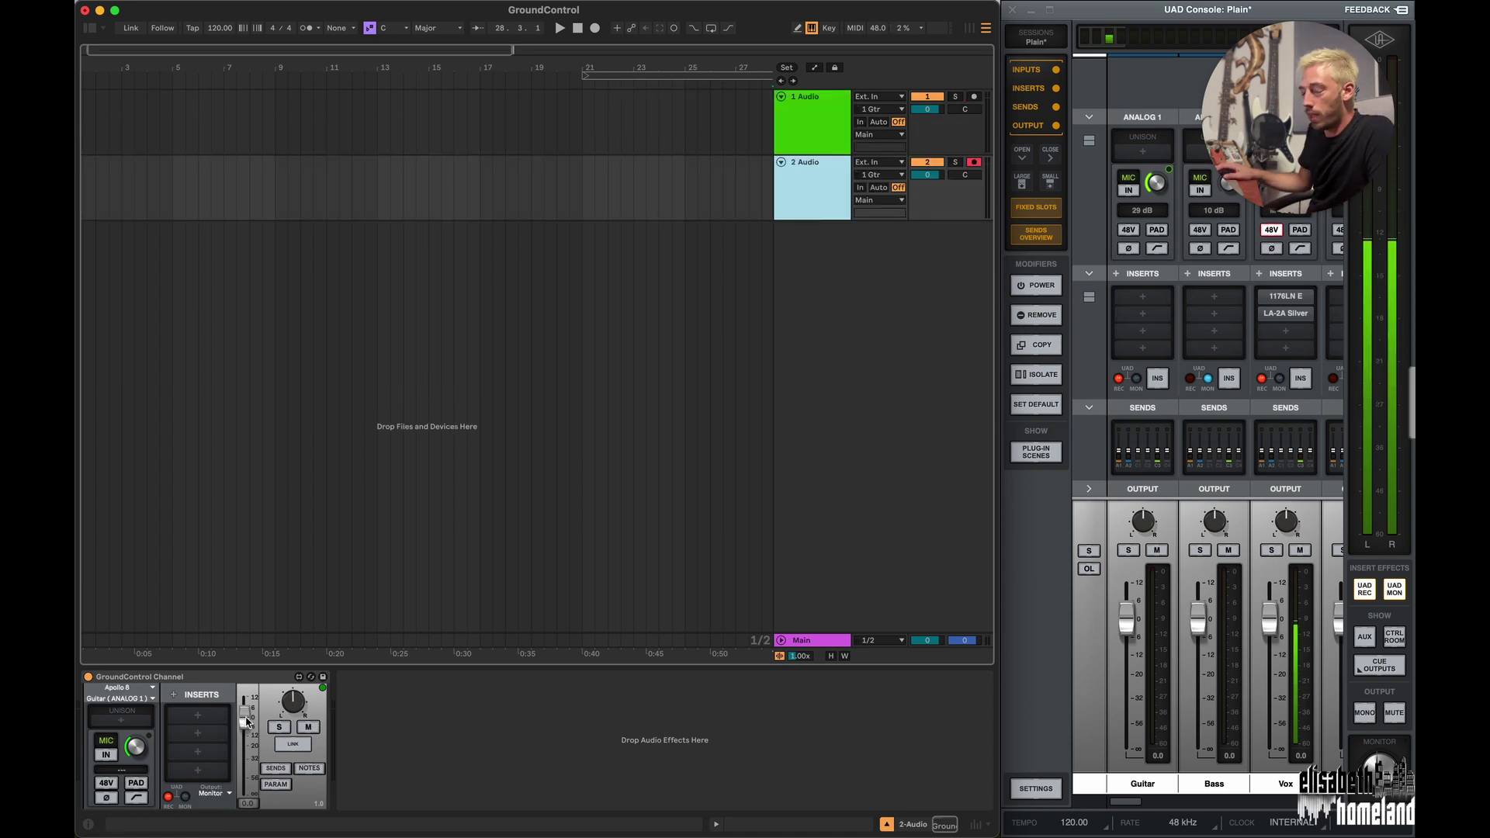
pyautogui.moveTo(246, 721); pyautogui.dragTo(245, 760)
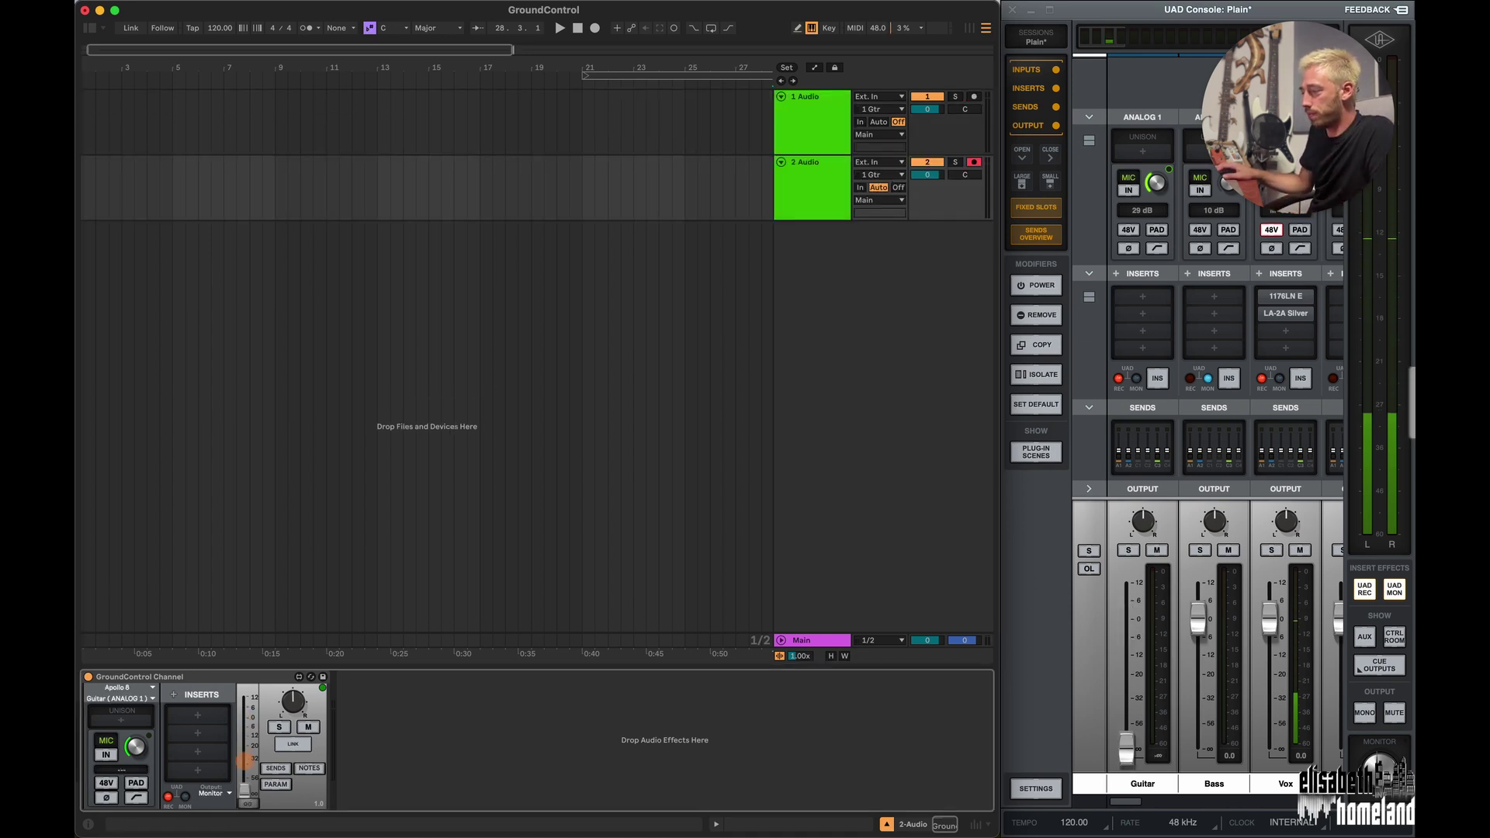
pyautogui.click(308, 727)
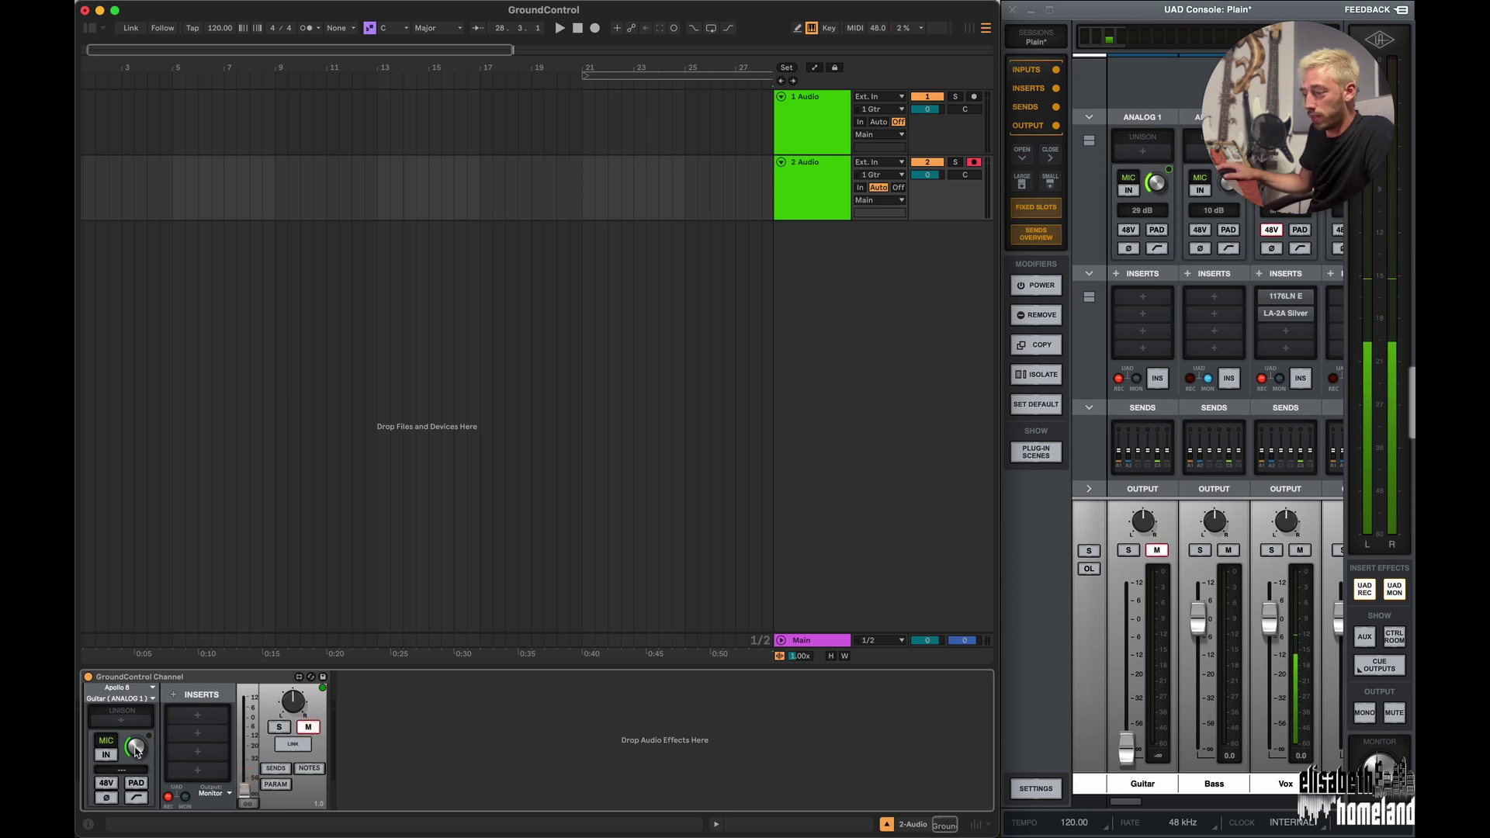
pyautogui.moveTo(135, 751); pyautogui.dragTo(140, 699)
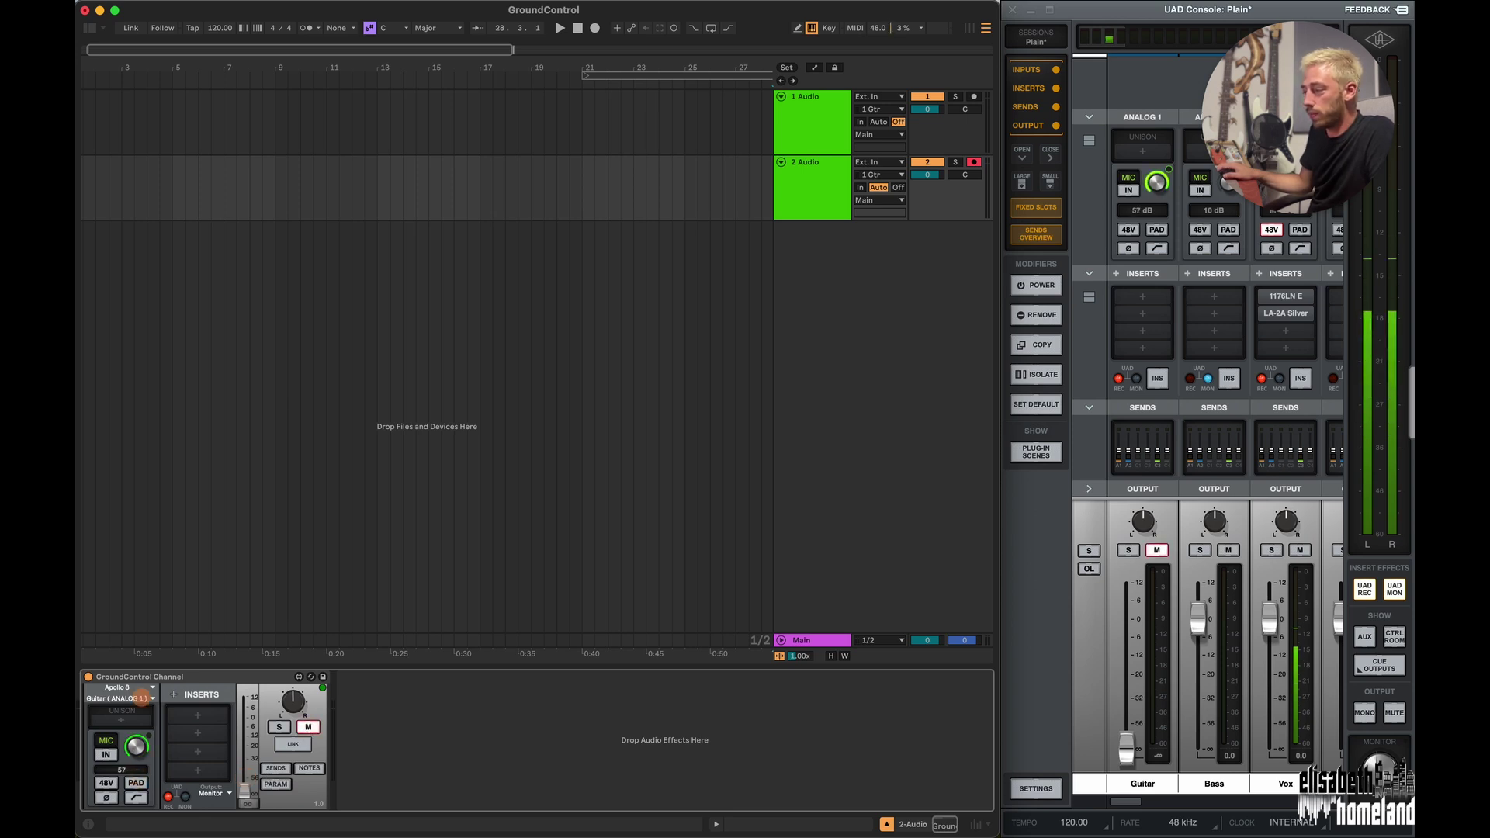
# - Insert Galaxy Tape Echo on the new track, then compare recalled settings between tracks 1 and 2
pyautogui.click(222, 725)
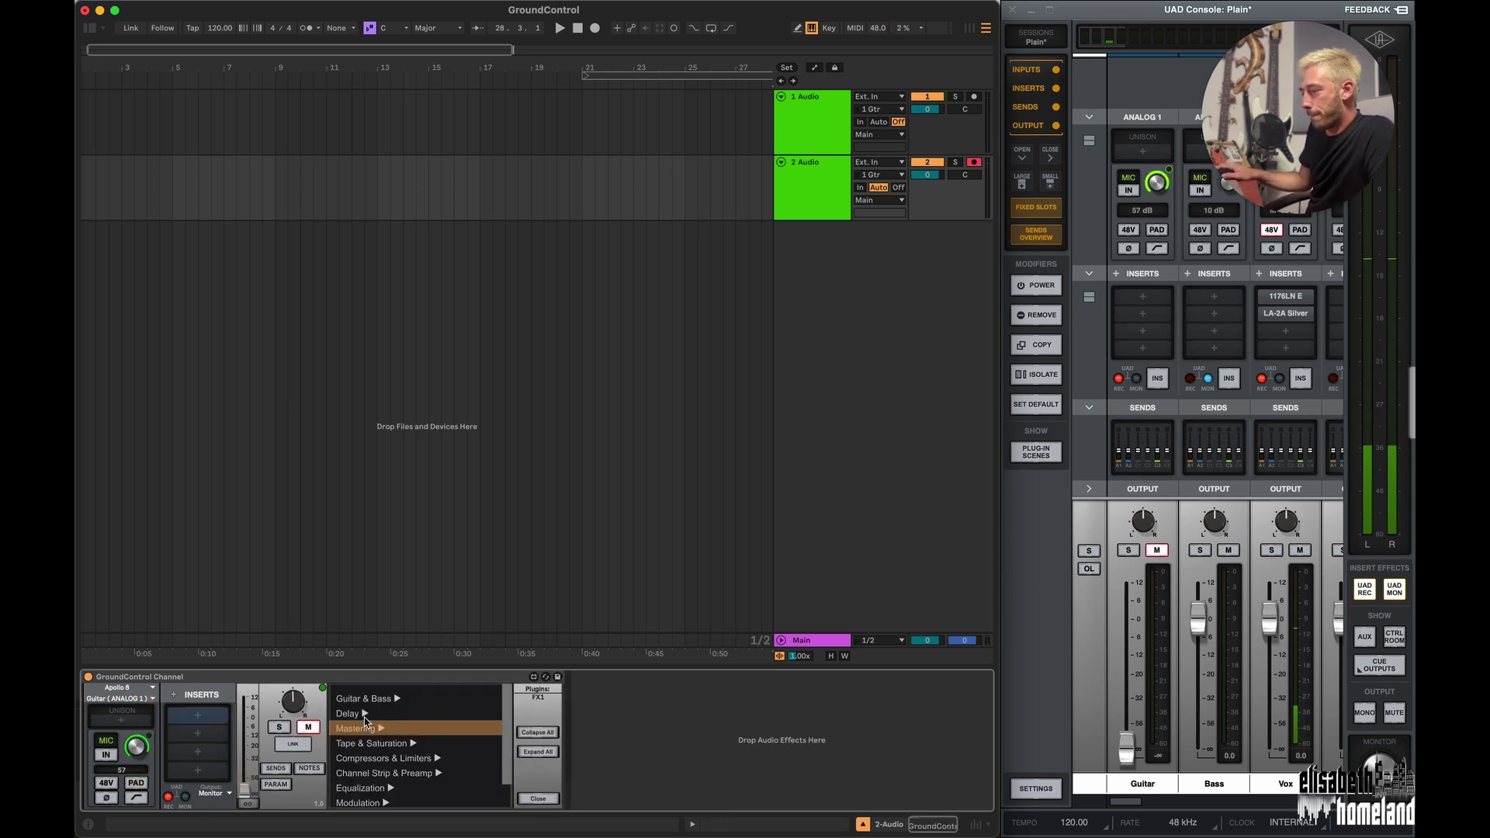
pyautogui.click(349, 713)
pyautogui.doubleClick(377, 745)
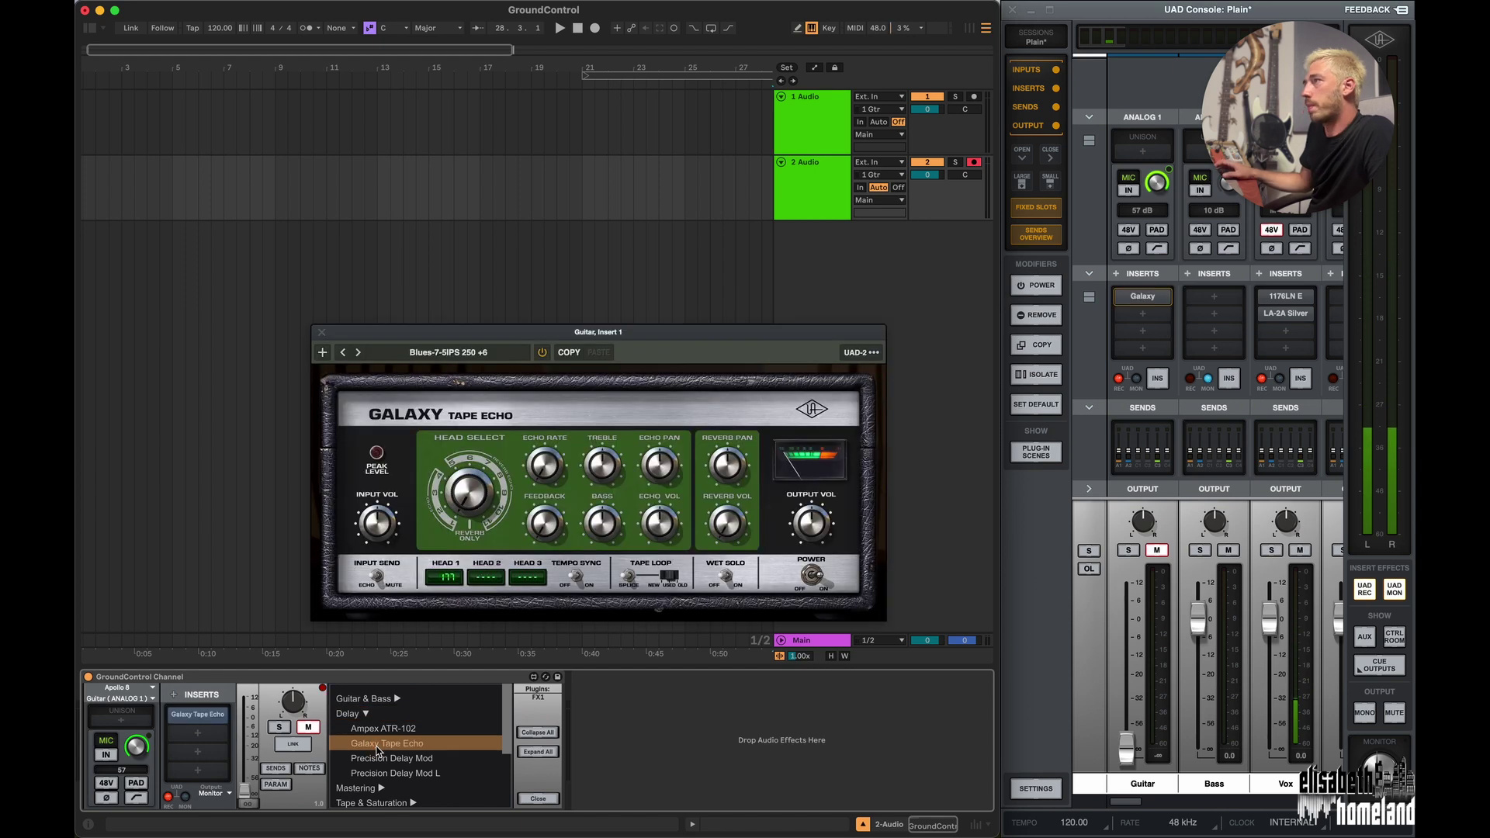
pyautogui.moveTo(721, 346); pyautogui.dragTo(678, 287)
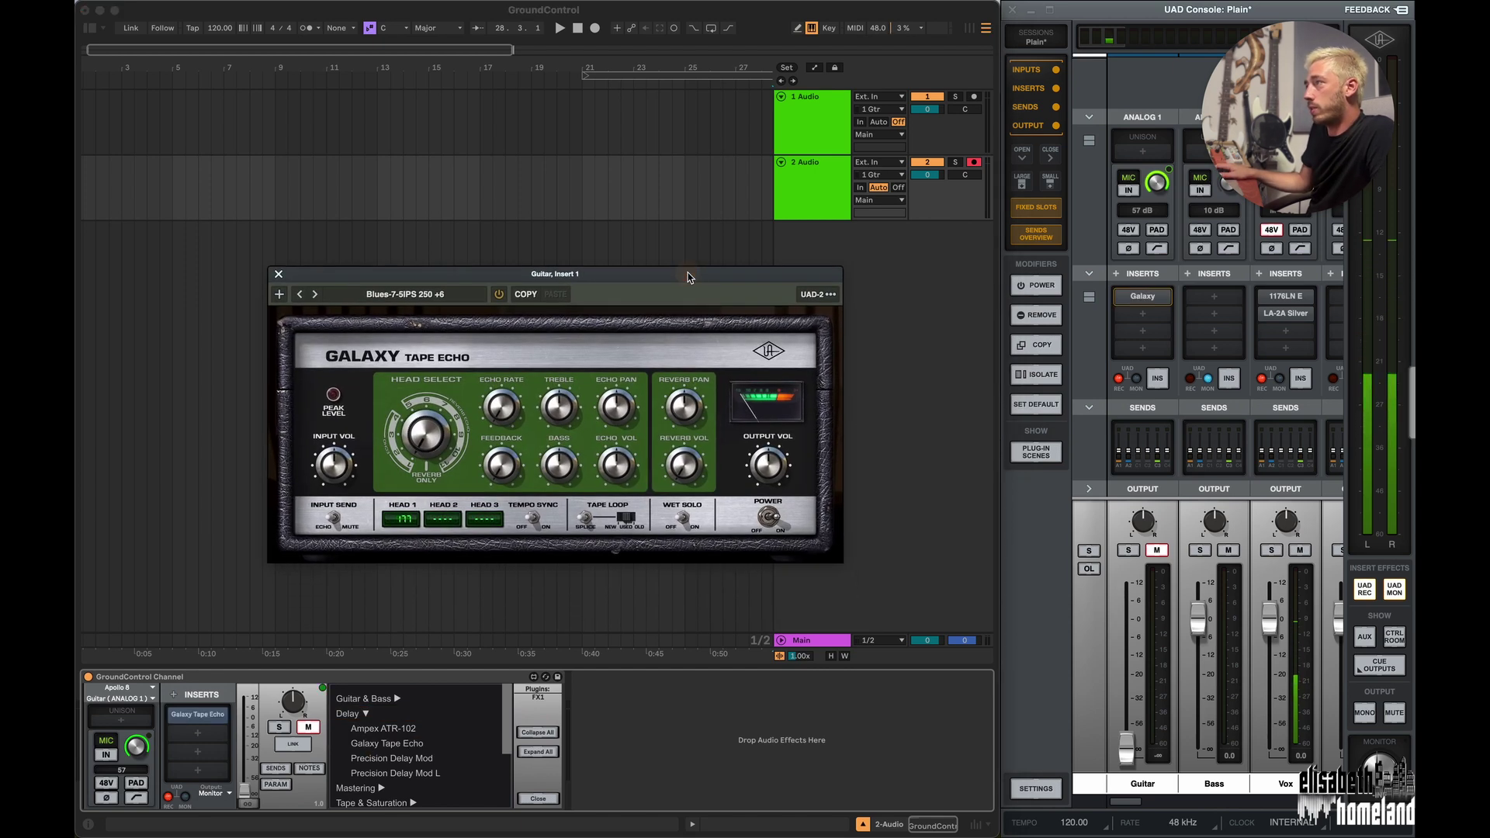
pyautogui.click(811, 189)
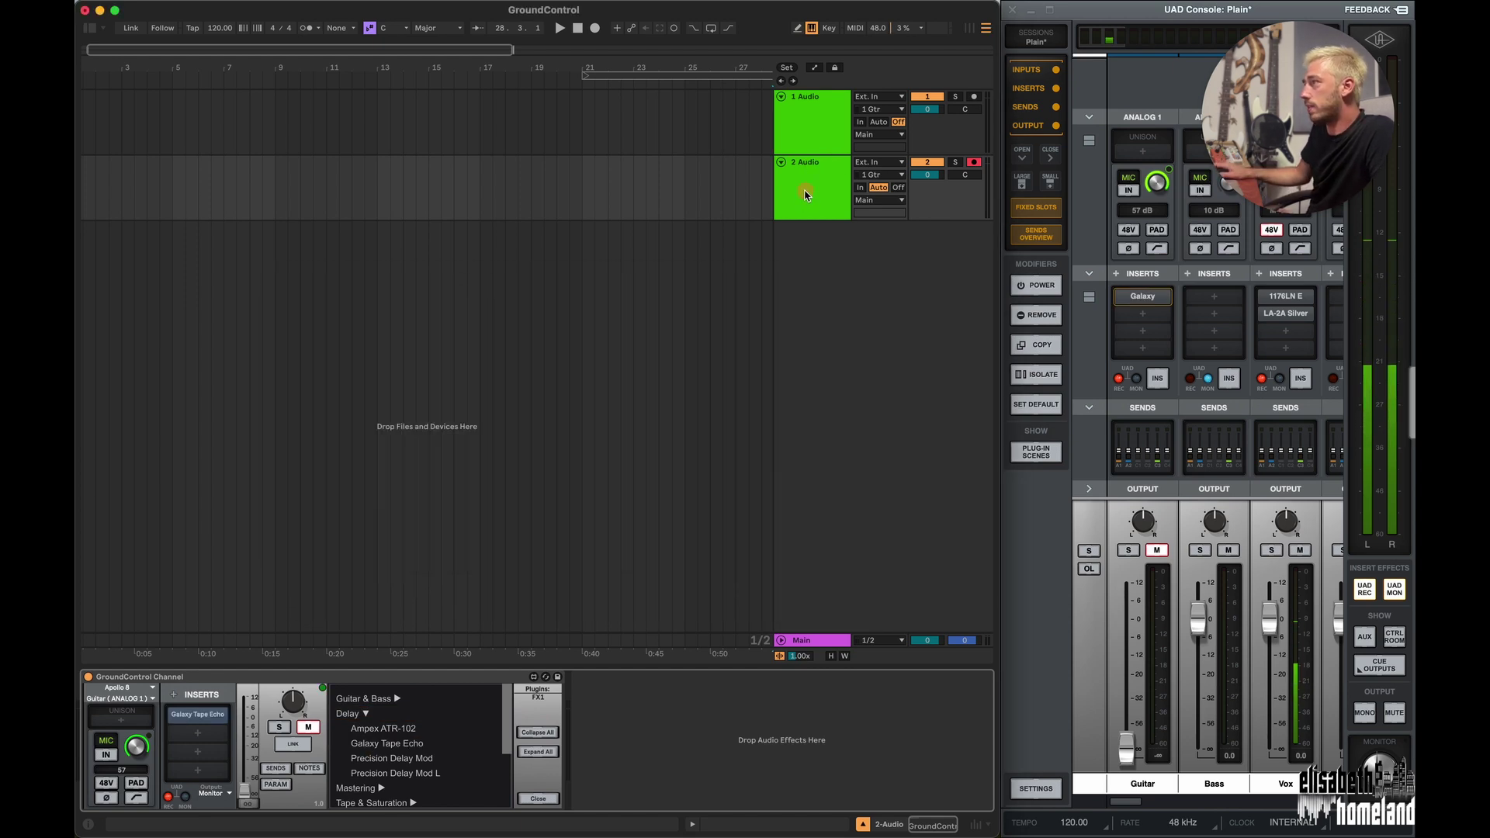
pyautogui.click(824, 129)
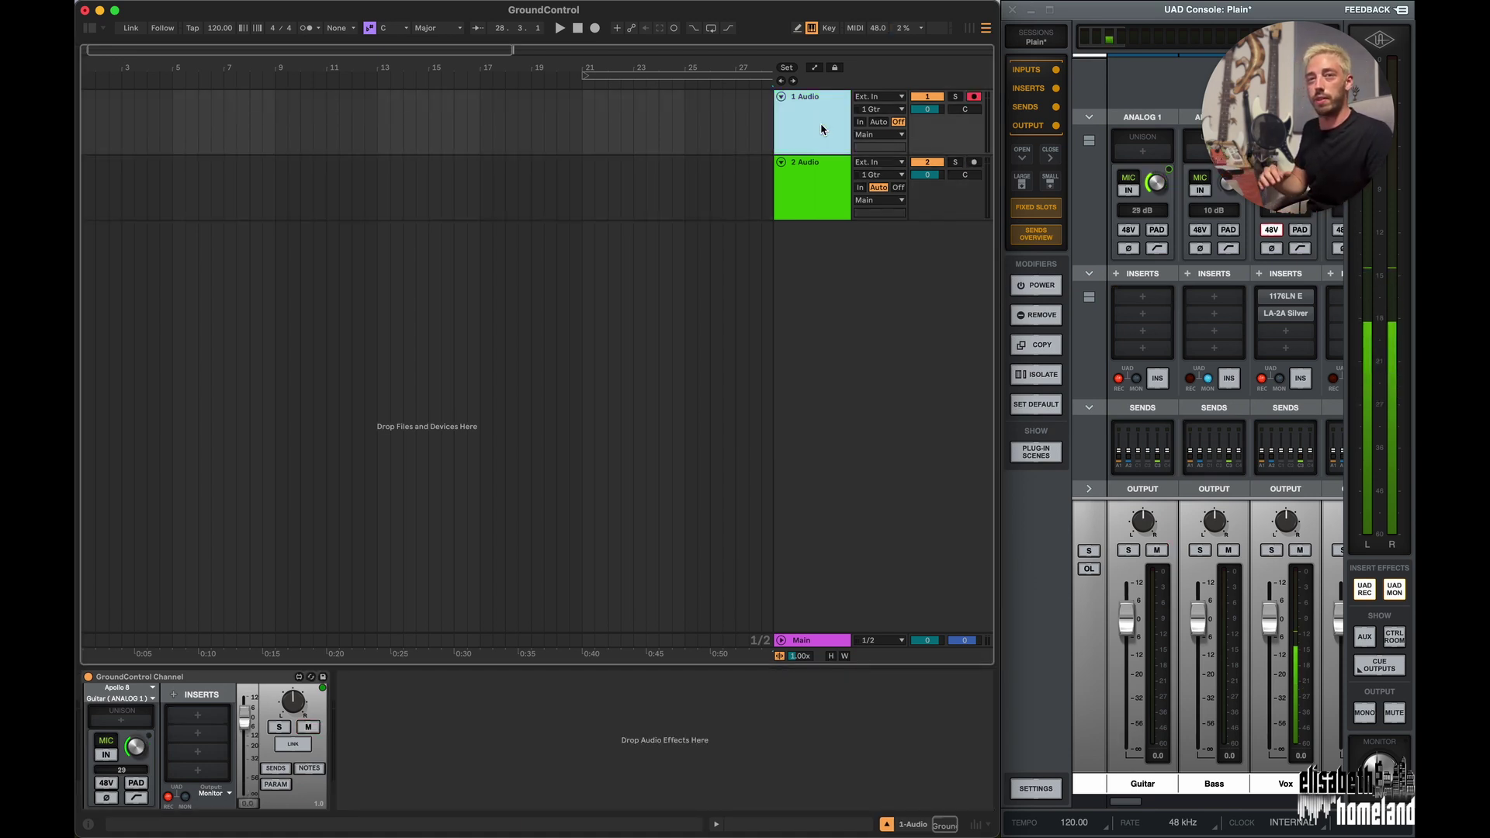
pyautogui.click(803, 197)
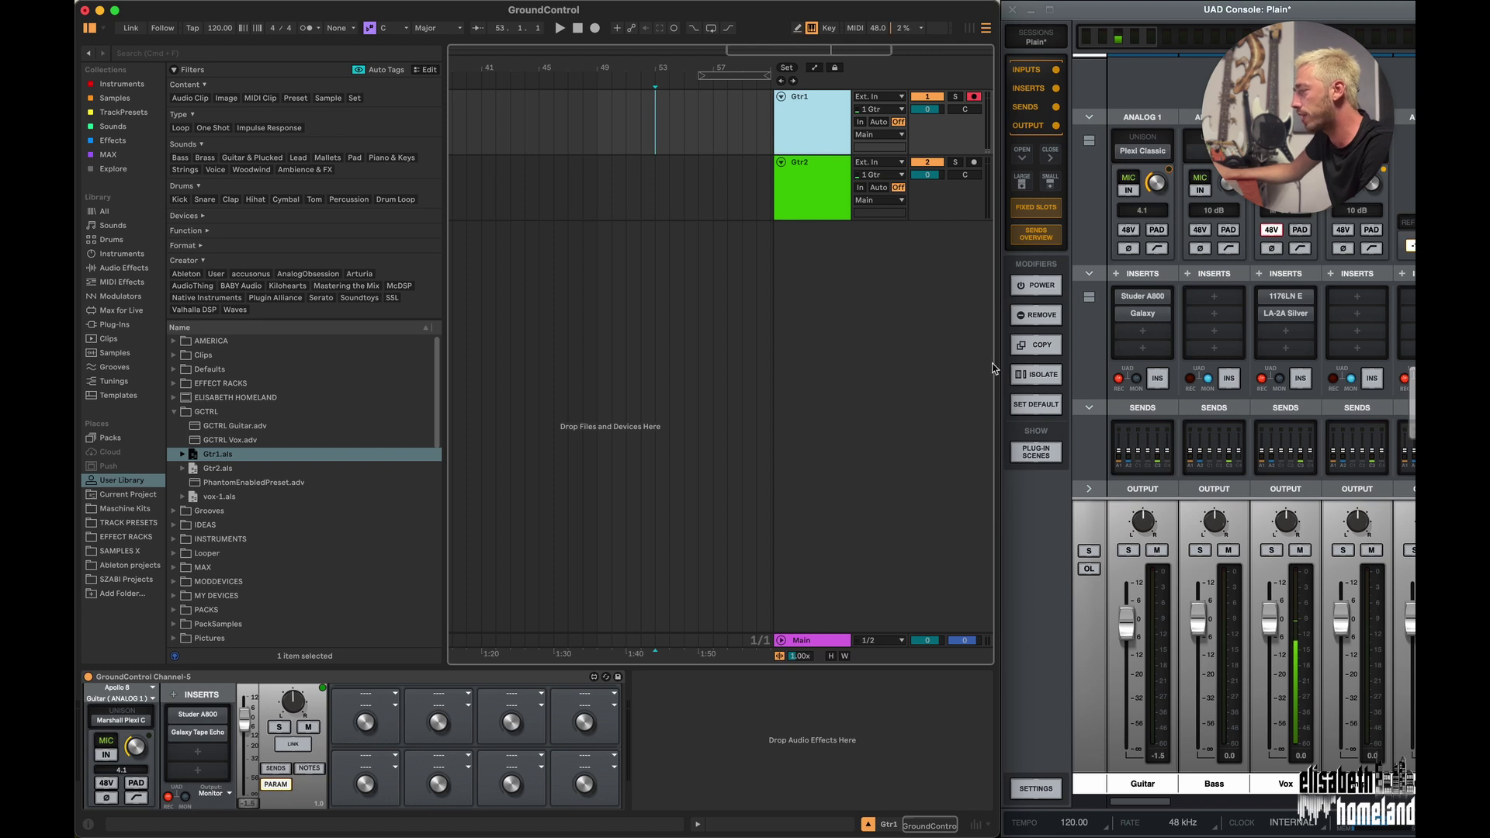
# - Select and arm Gtr2, hide the browser, then select and arm Gtr1
pyautogui.click(826, 210)
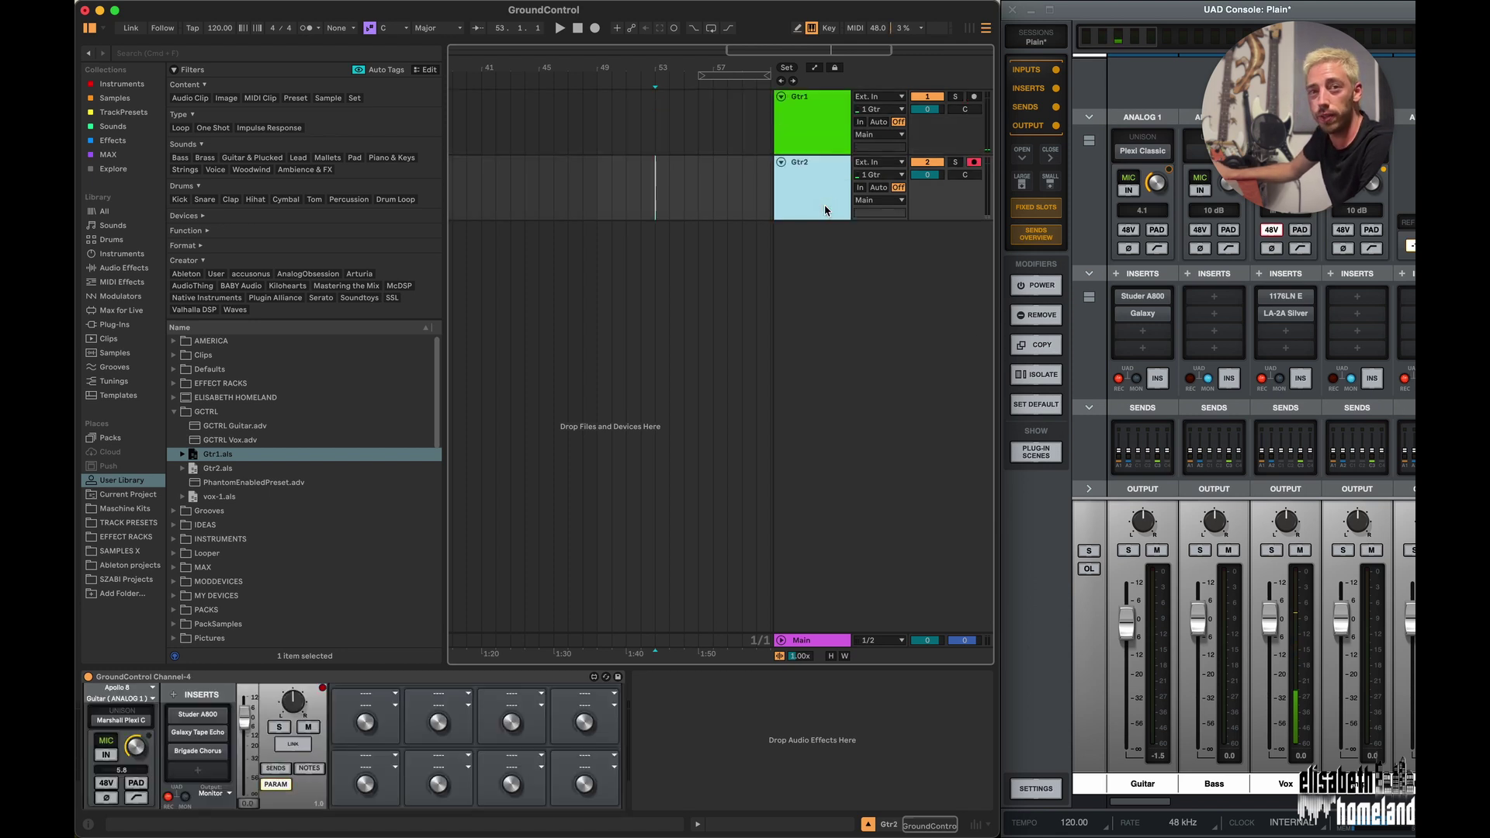
pyautogui.click(90, 30)
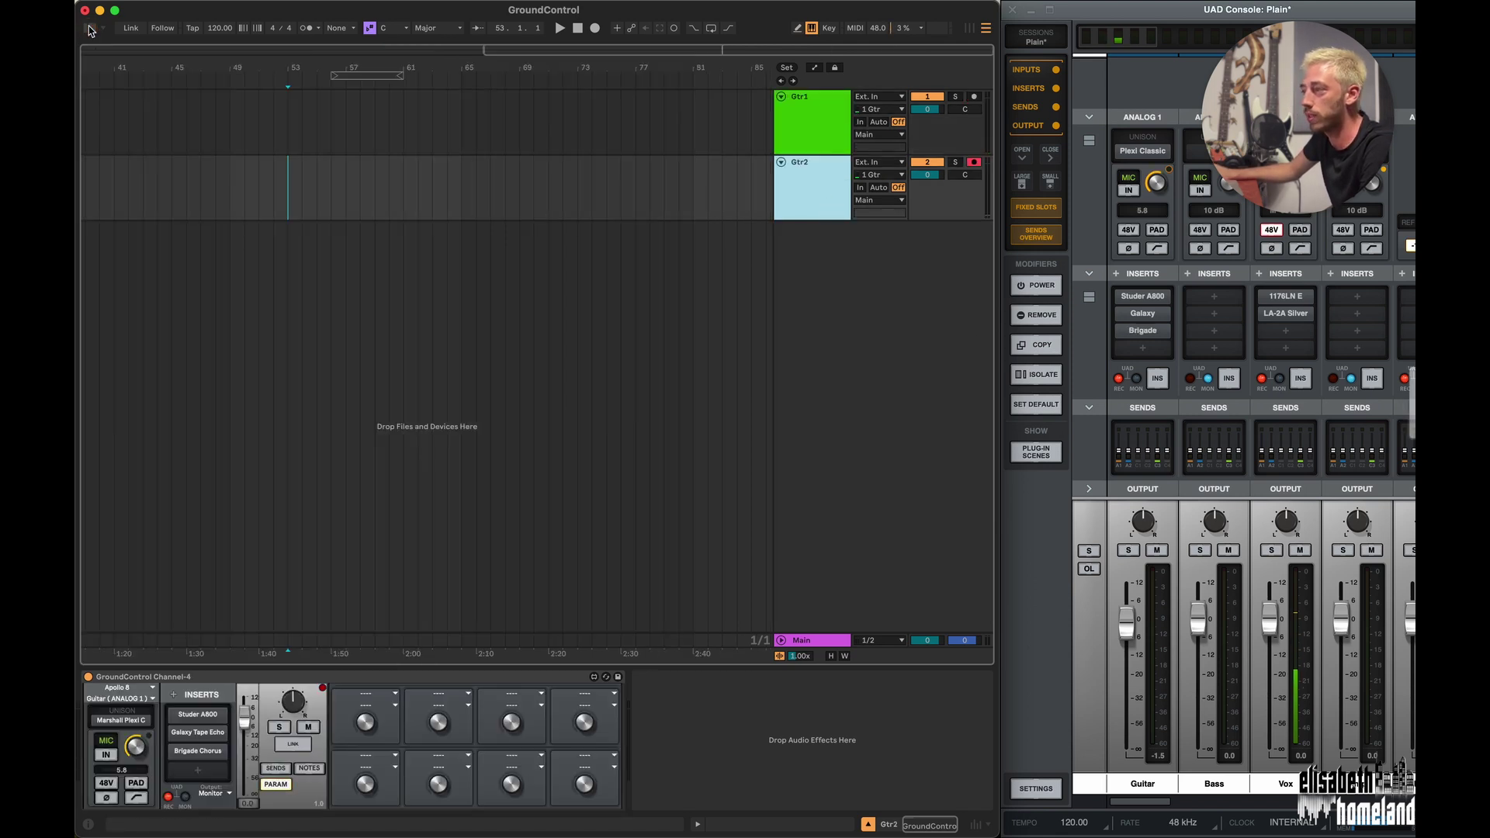
pyautogui.click(804, 128)
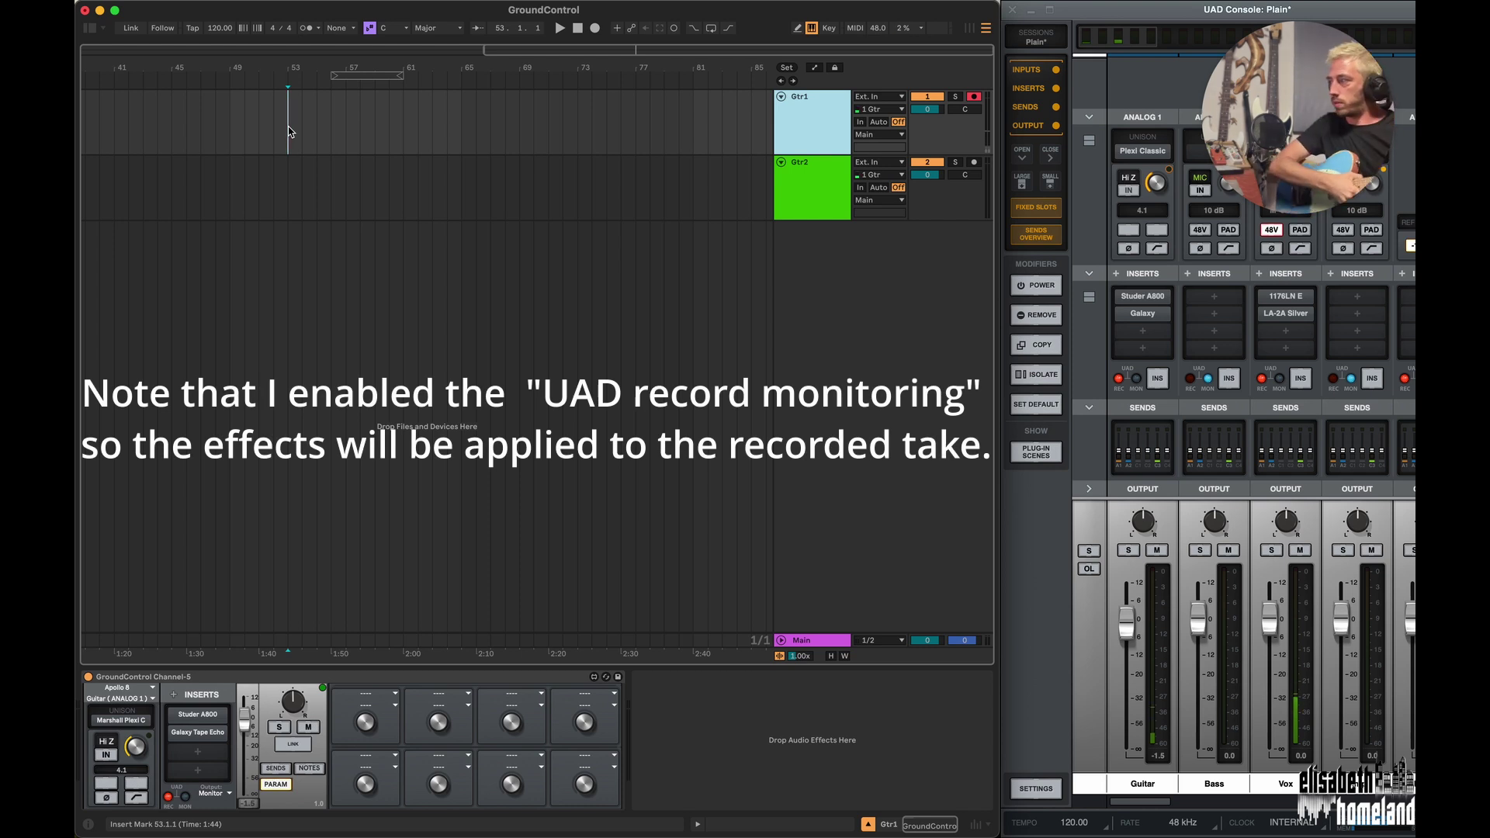
# - Record a guitar take on Gtr1 from bar 53, then arm Gtr2 and return to bar 53
pyautogui.press('r')
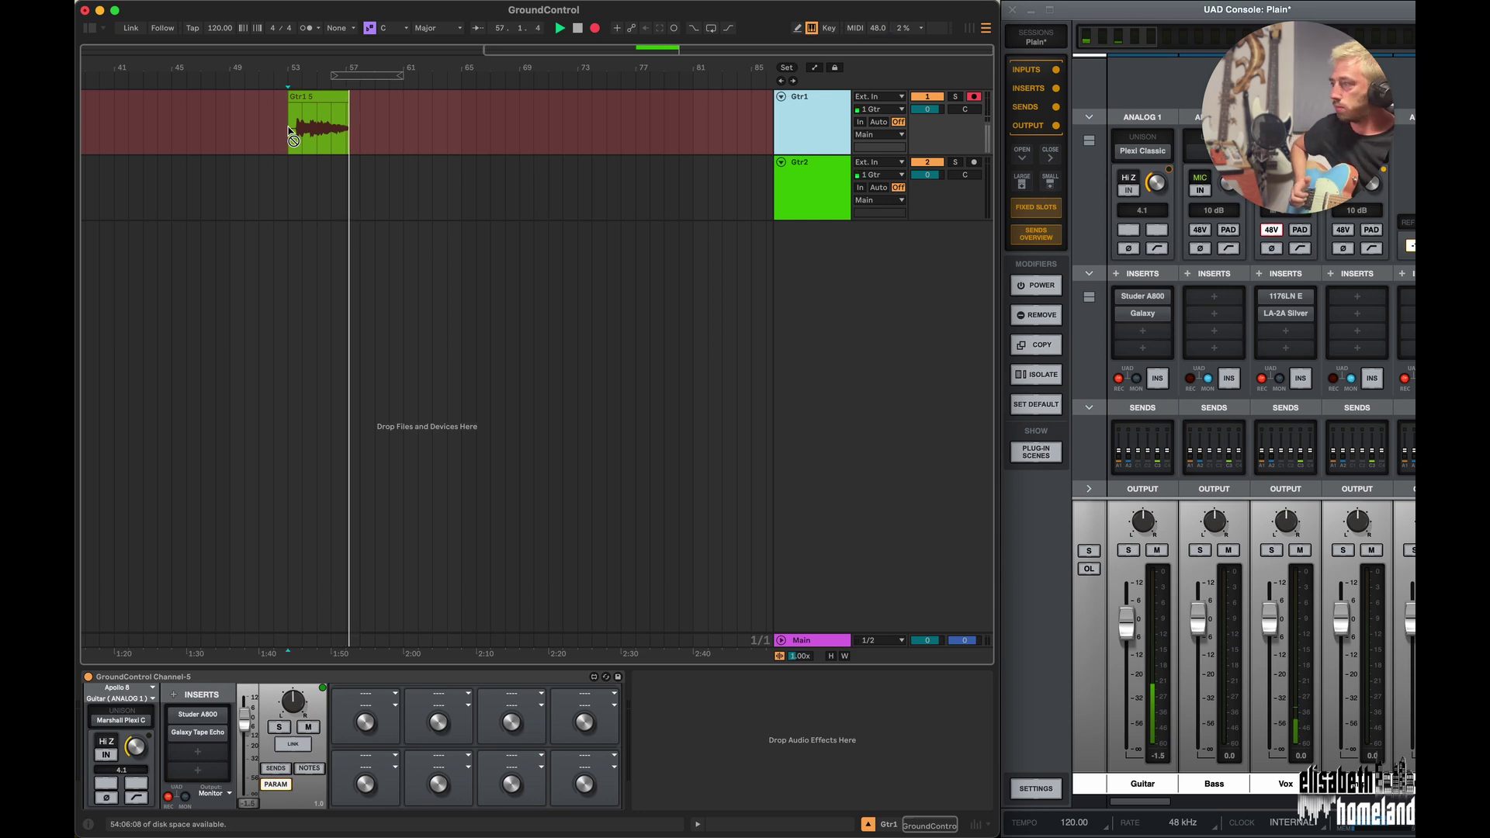
pyautogui.press('space')
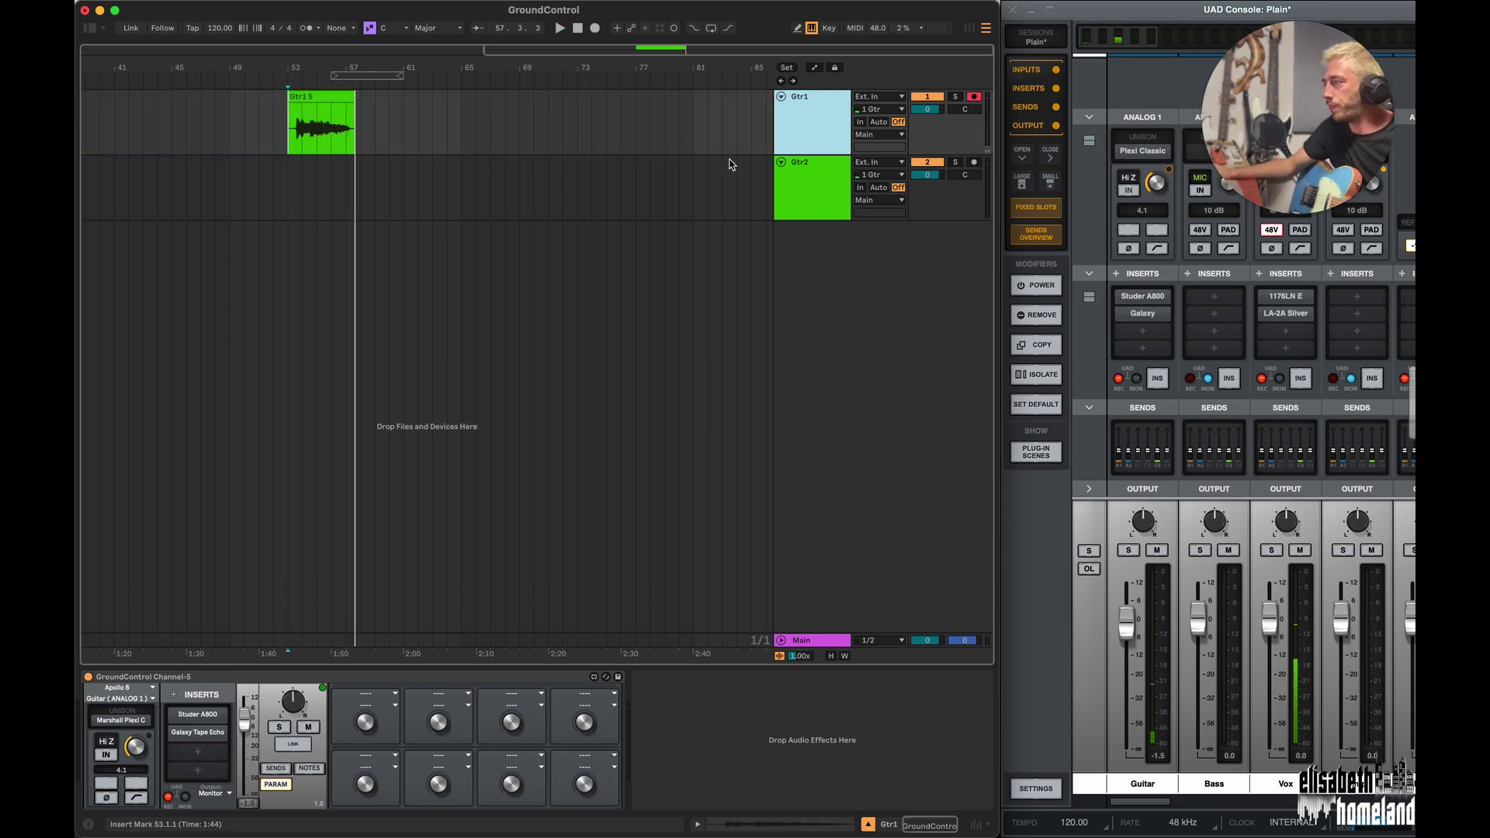
pyautogui.click(814, 183)
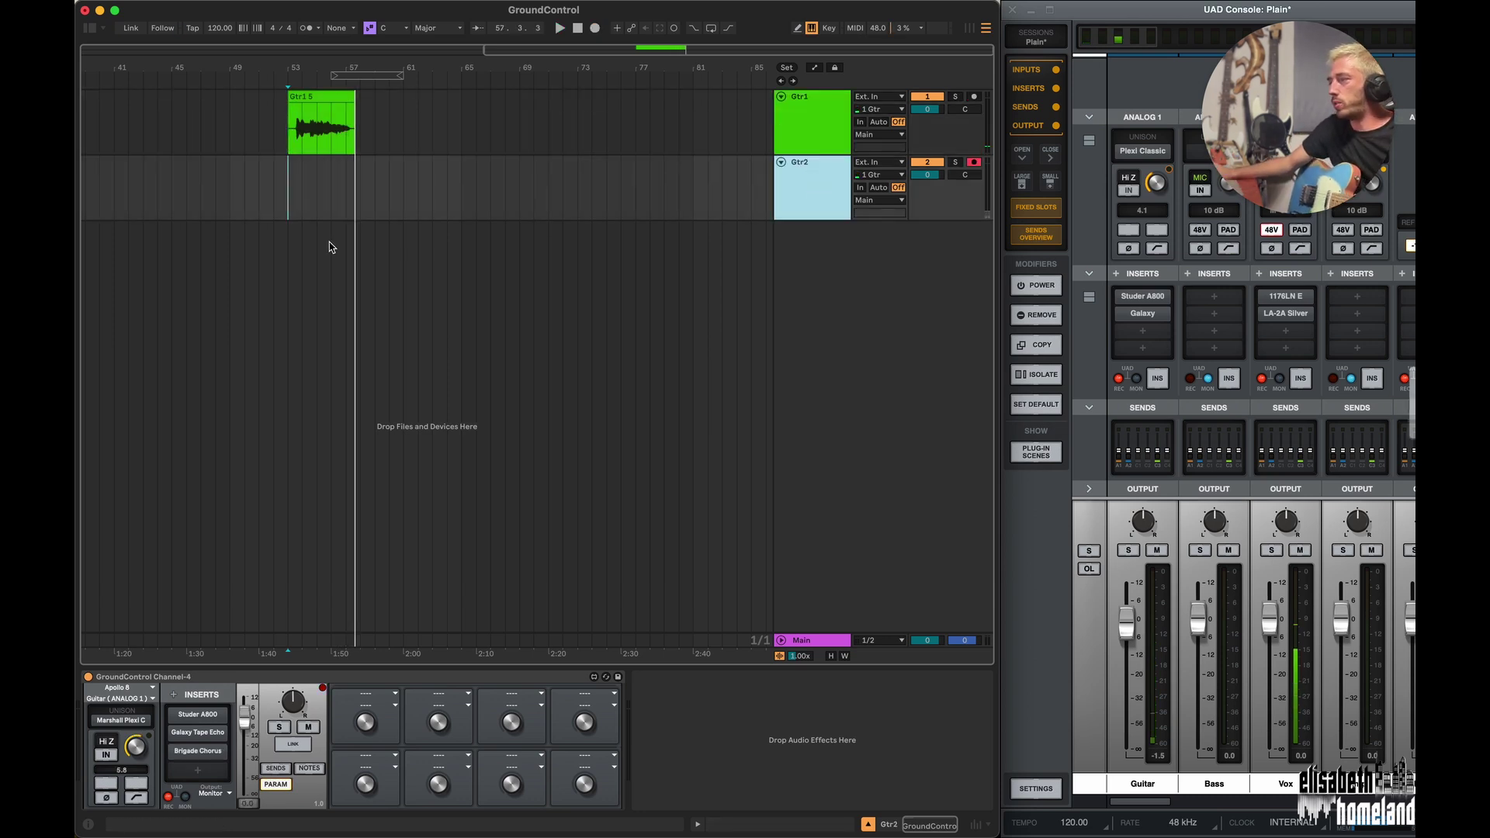
pyautogui.click(288, 198)
pyautogui.click(288, 202)
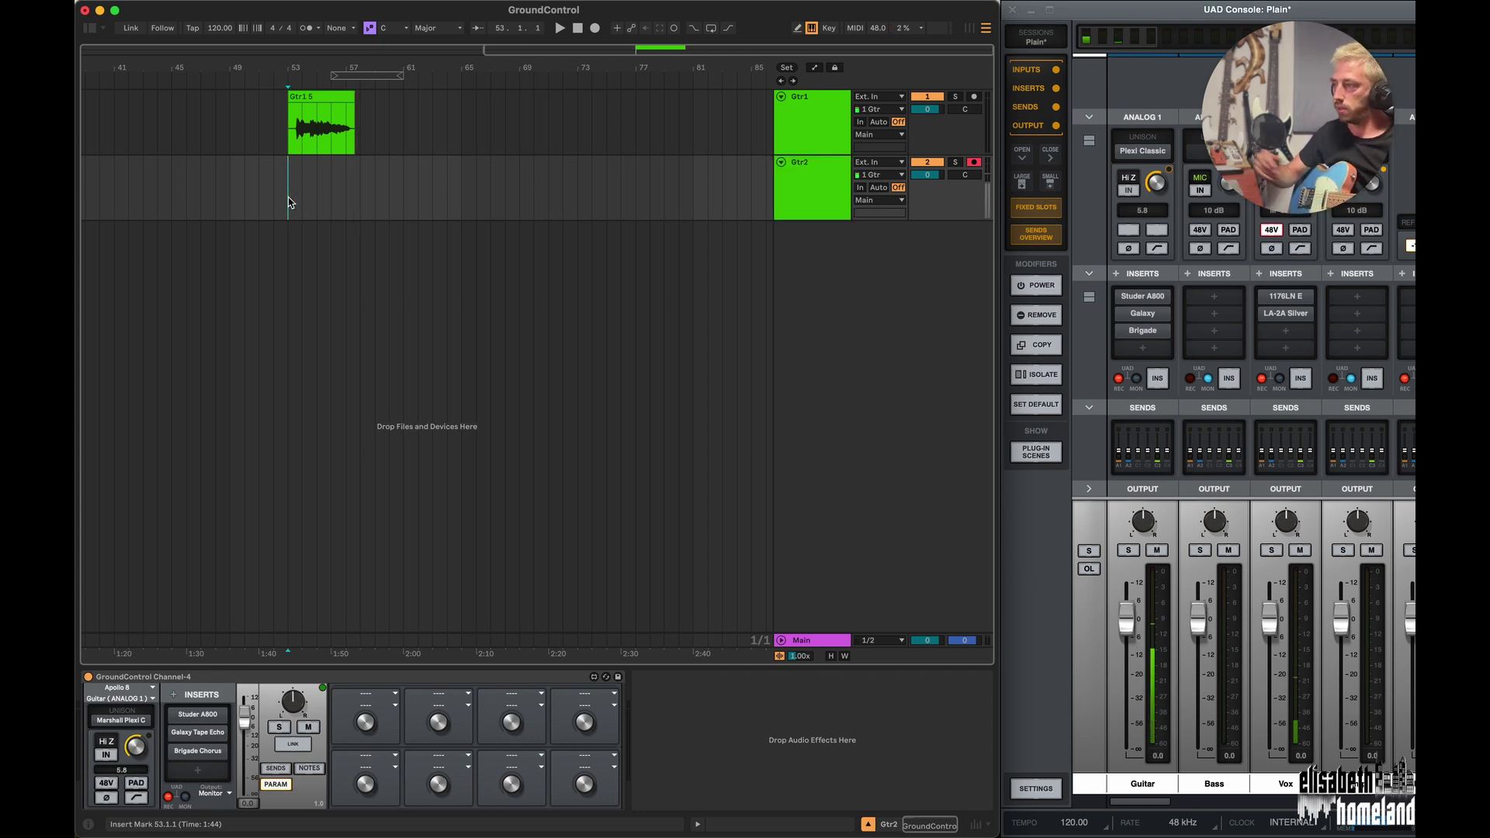
pyautogui.moveTo(210, 735)
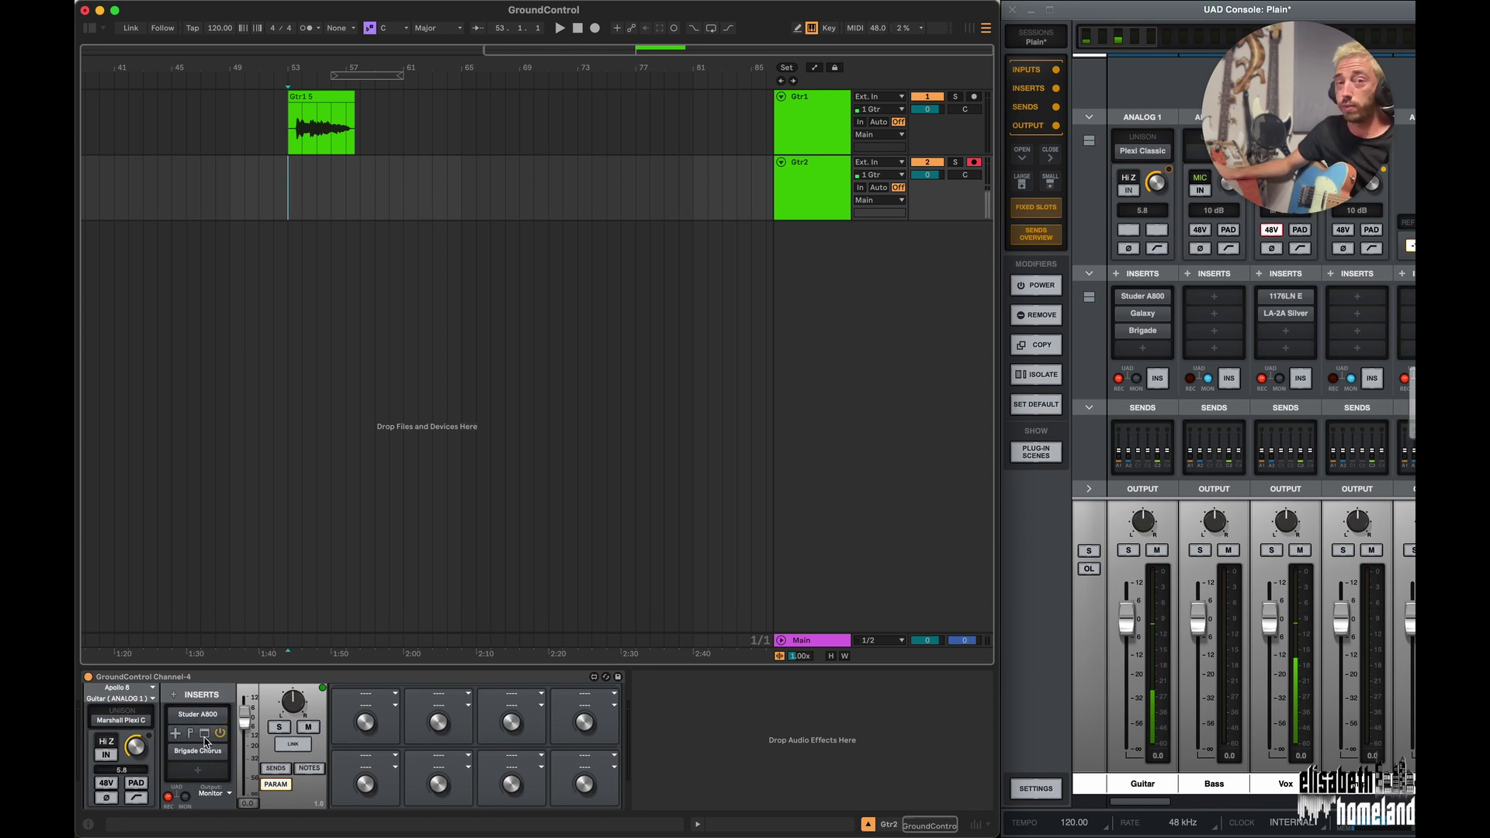
# - Assign quick control 1 to FX3: Brigade Chorus's Chorus parameter and turn on automation view
pyautogui.click(204, 752)
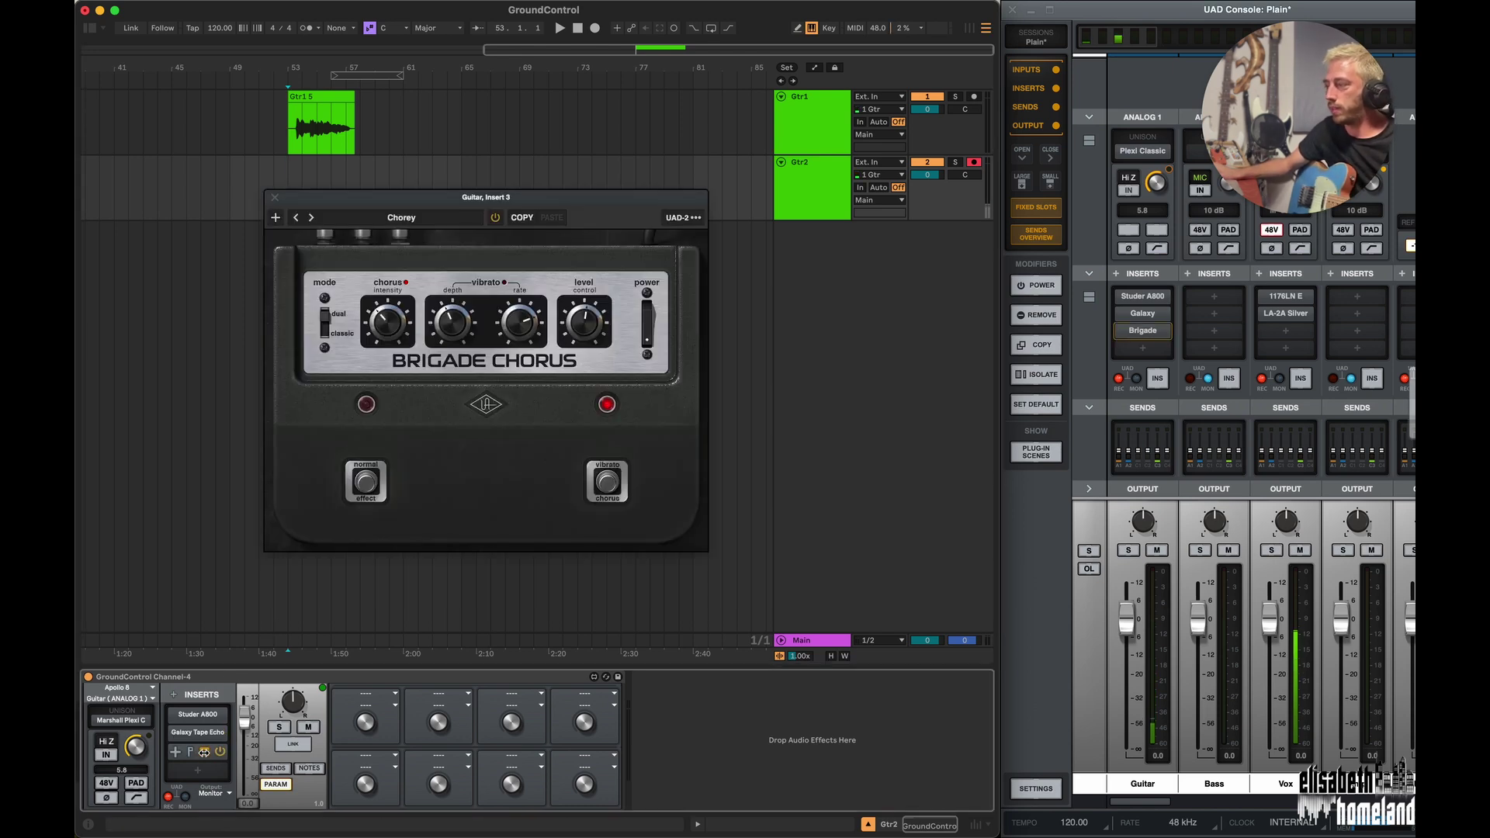
pyautogui.moveTo(533, 197); pyautogui.dragTo(662, 286)
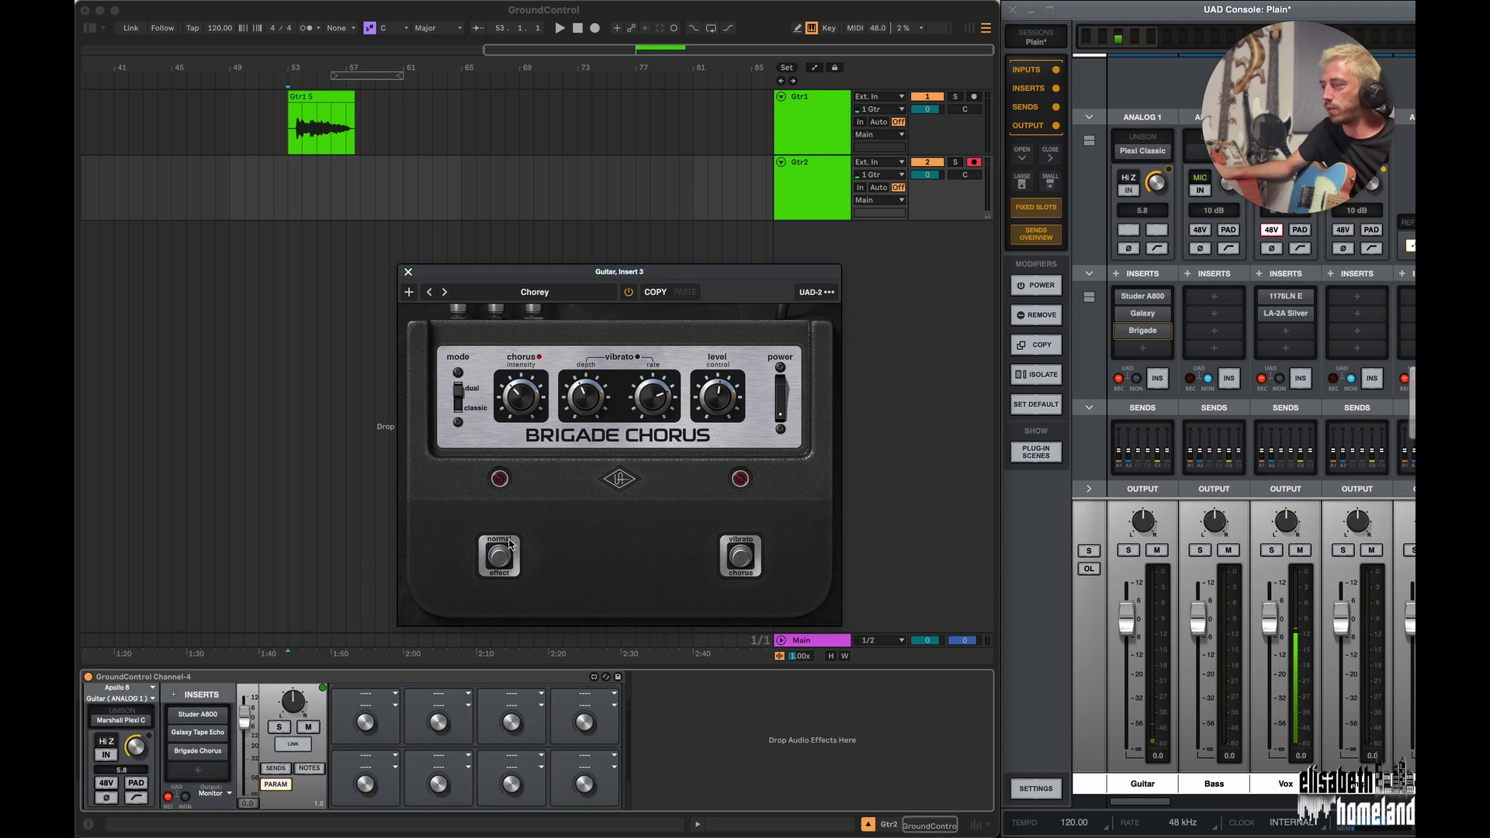
pyautogui.click(365, 692)
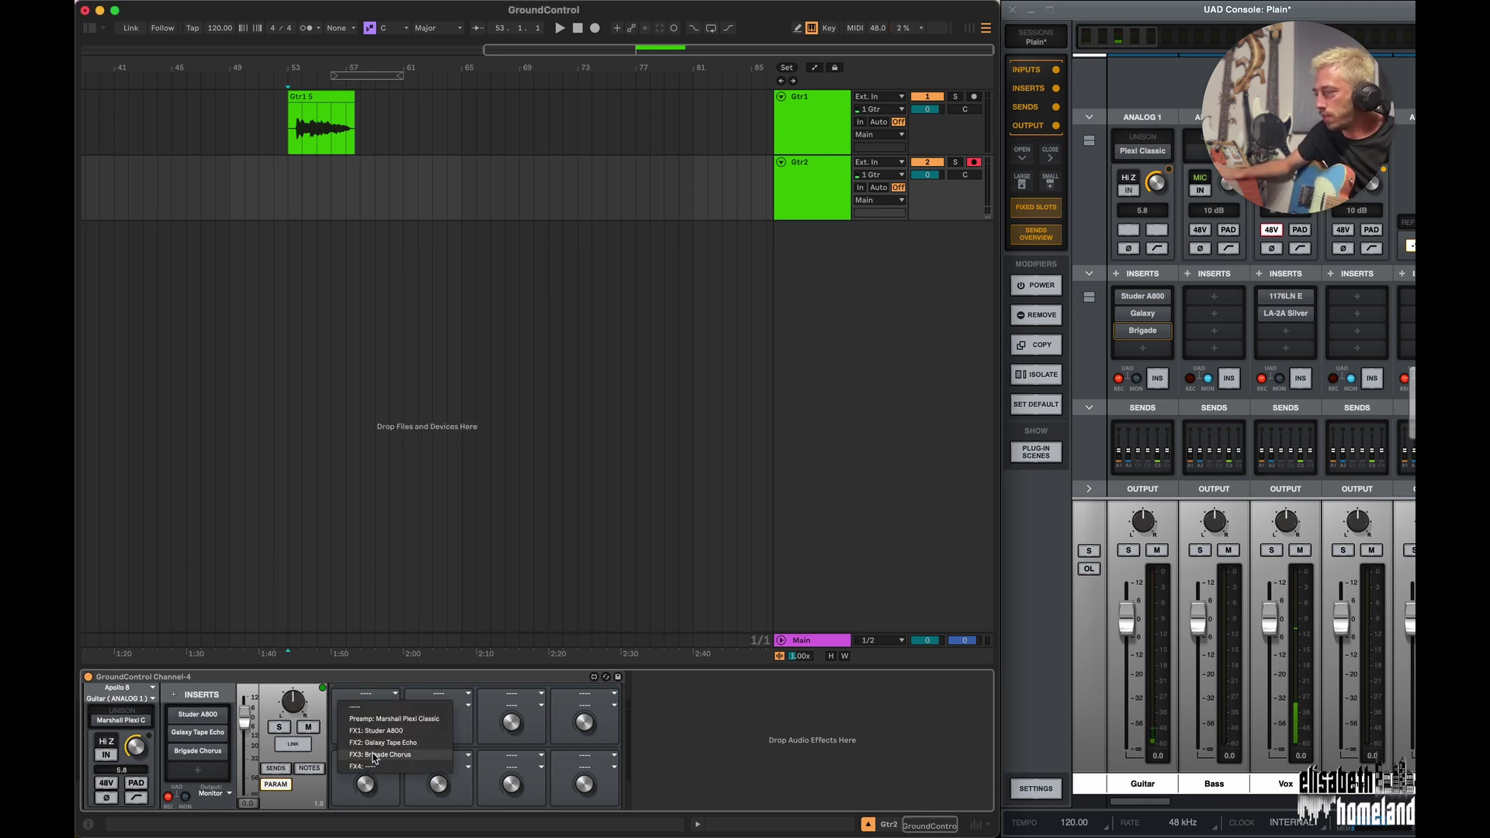
pyautogui.click(363, 738)
pyautogui.click(373, 708)
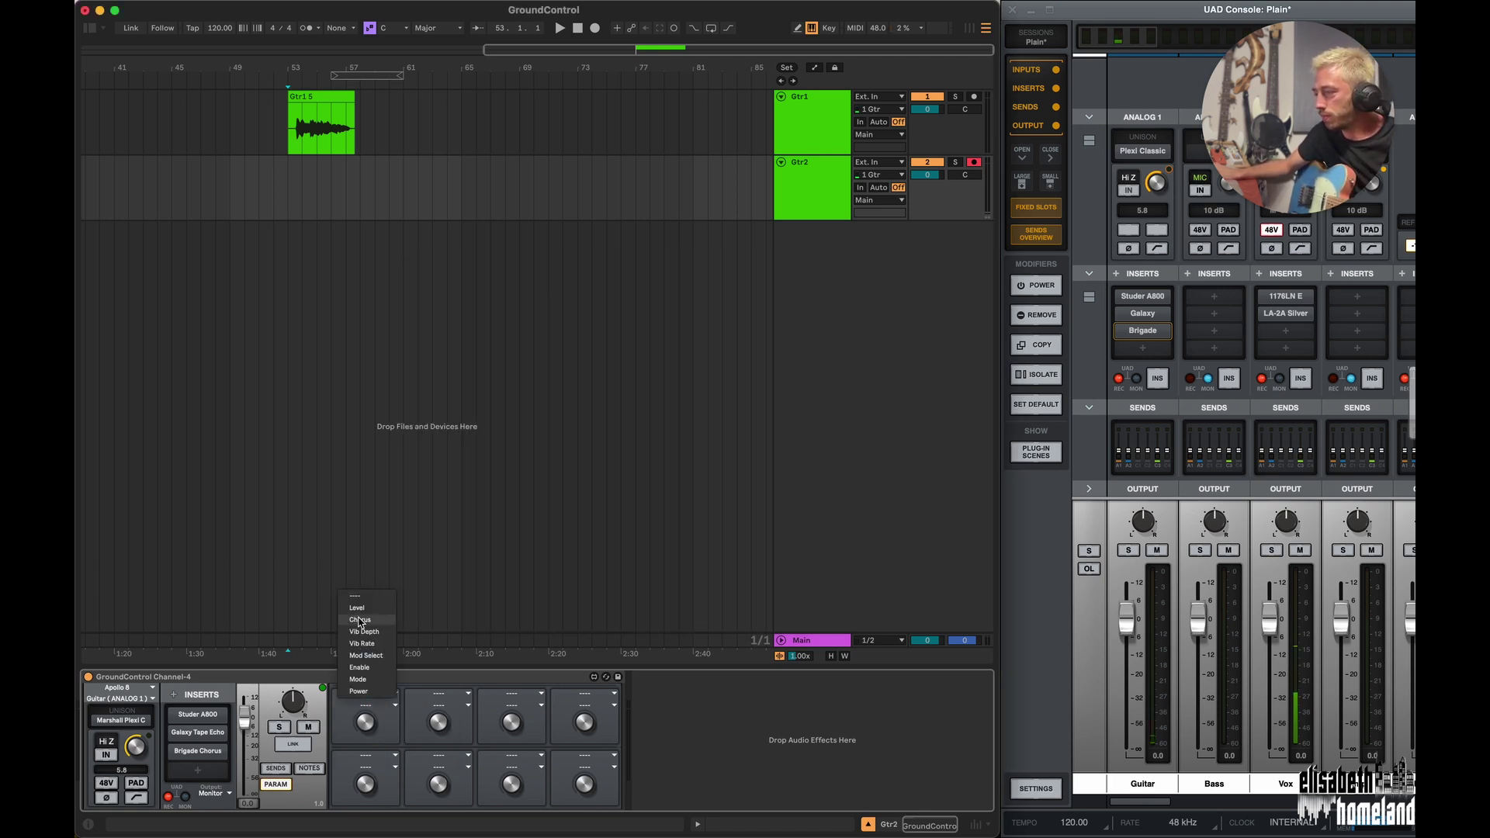
pyautogui.click(360, 620)
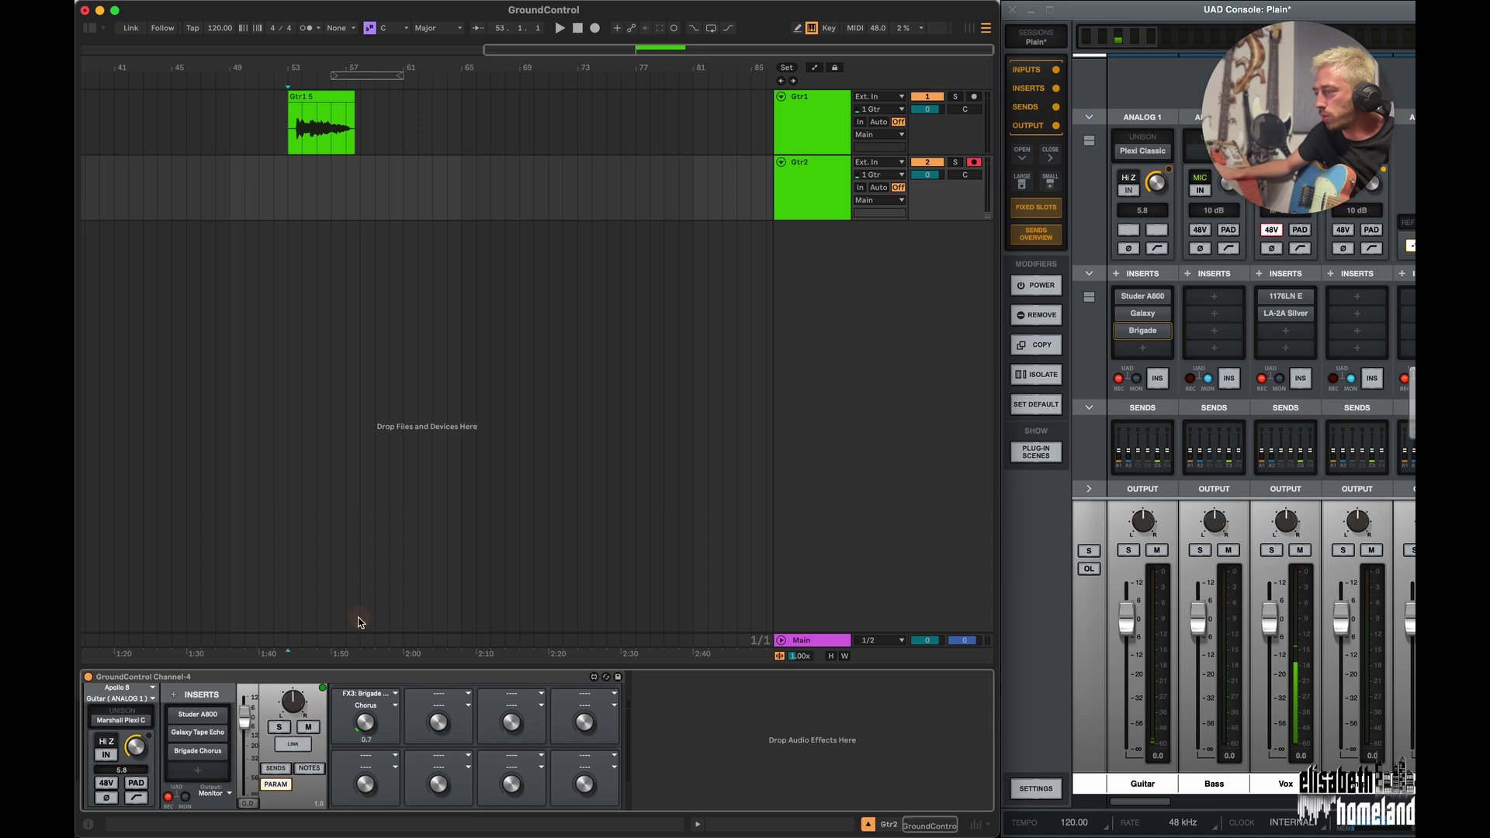
pyautogui.click(815, 69)
# - Raise Gtr2's Chorus automation to 0.94, then record a Gtr2 take starting at bar 53
pyautogui.moveTo(287, 216)
pyautogui.mouseDown()
pyautogui.moveTo(292, 173)
pyautogui.moveTo(311, 201)
pyautogui.moveTo(325, 175)
pyautogui.moveTo(336, 202)
pyautogui.moveTo(371, 166)
pyautogui.mouseUp()
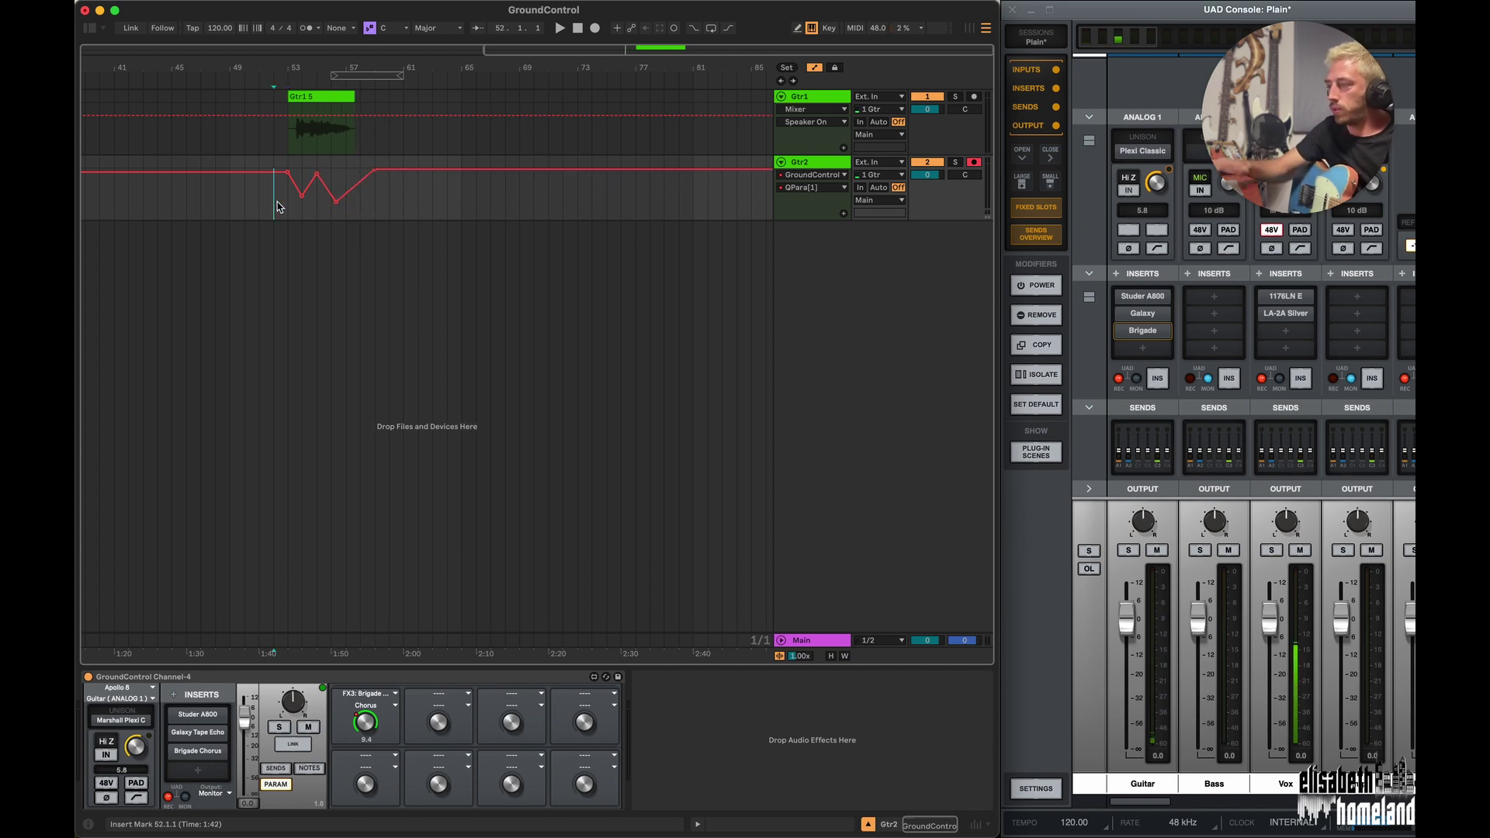
pyautogui.click(204, 754)
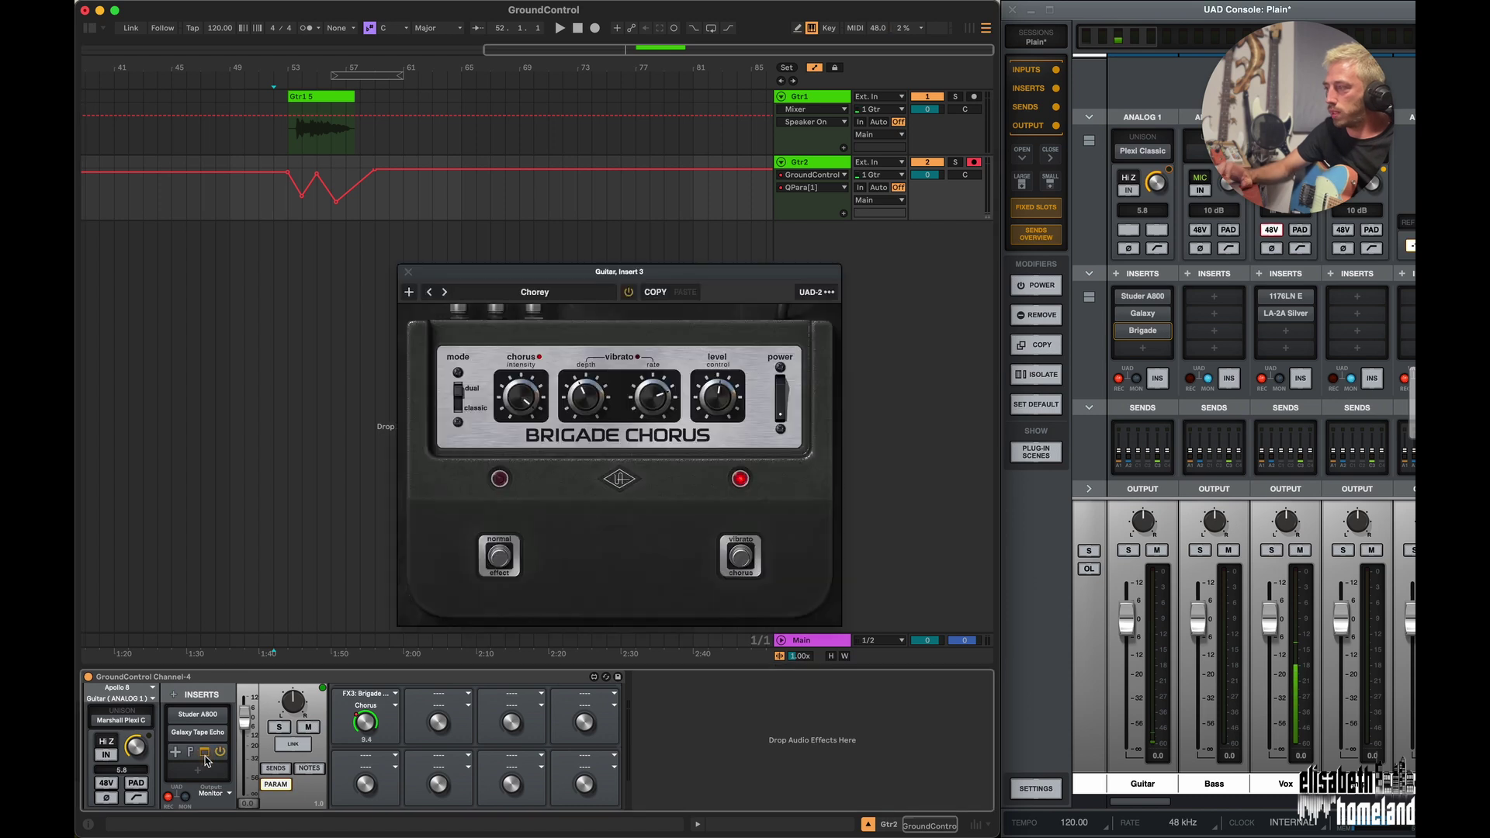
pyautogui.click(287, 199)
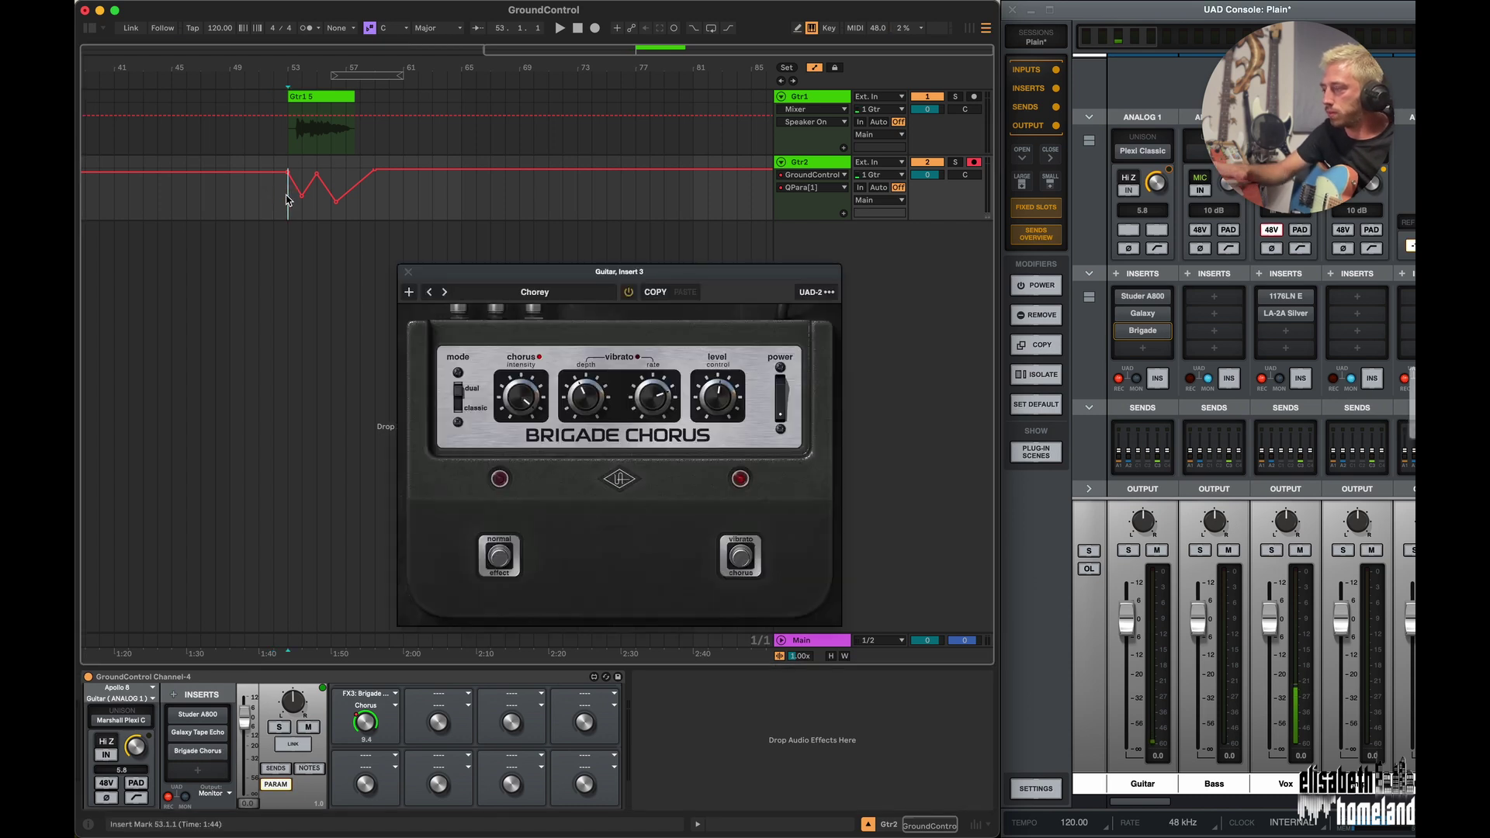
pyautogui.hotkey('shift', 'r')
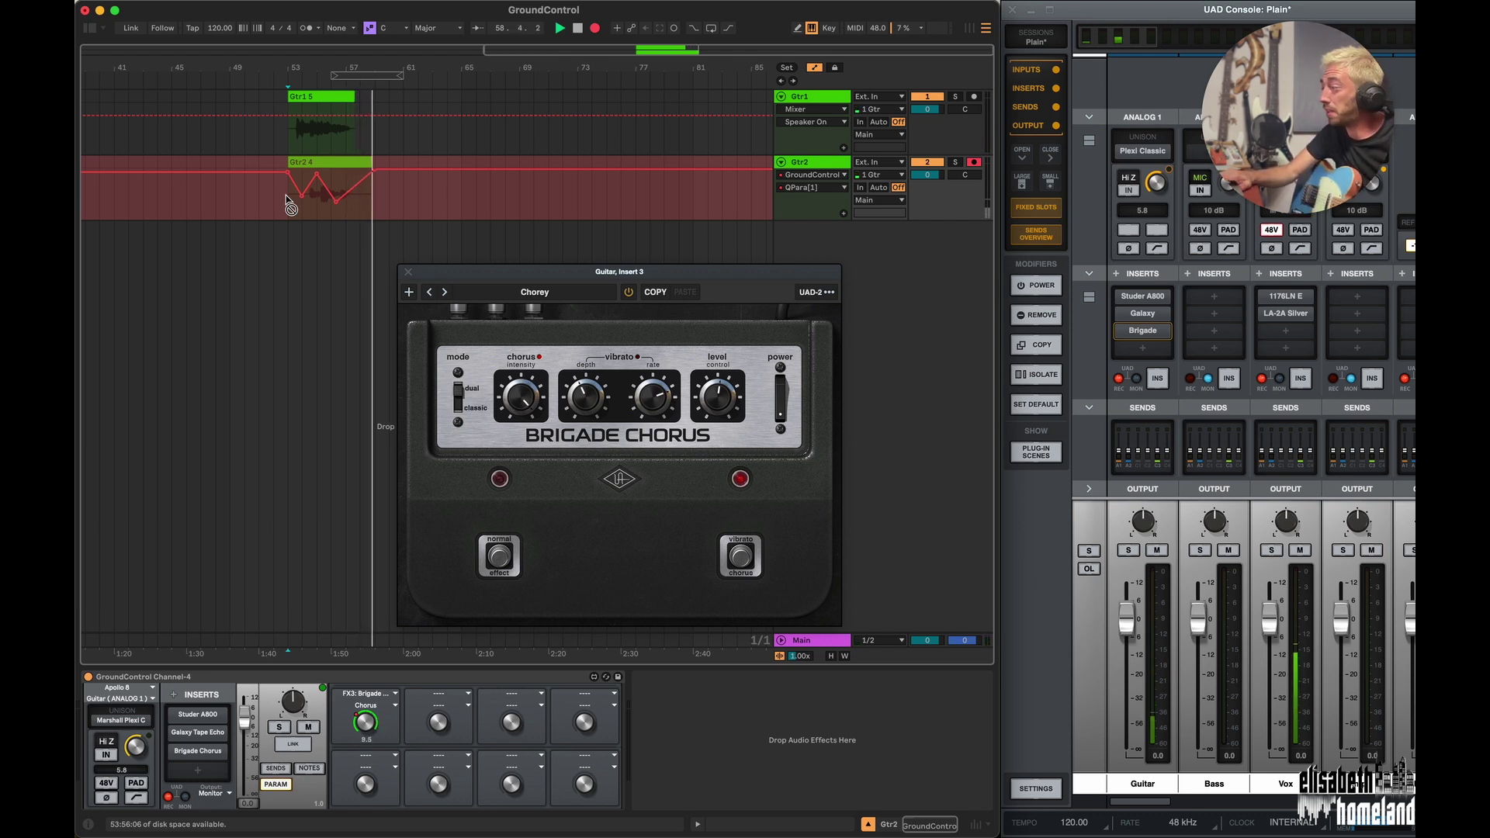
pyautogui.click(287, 200)
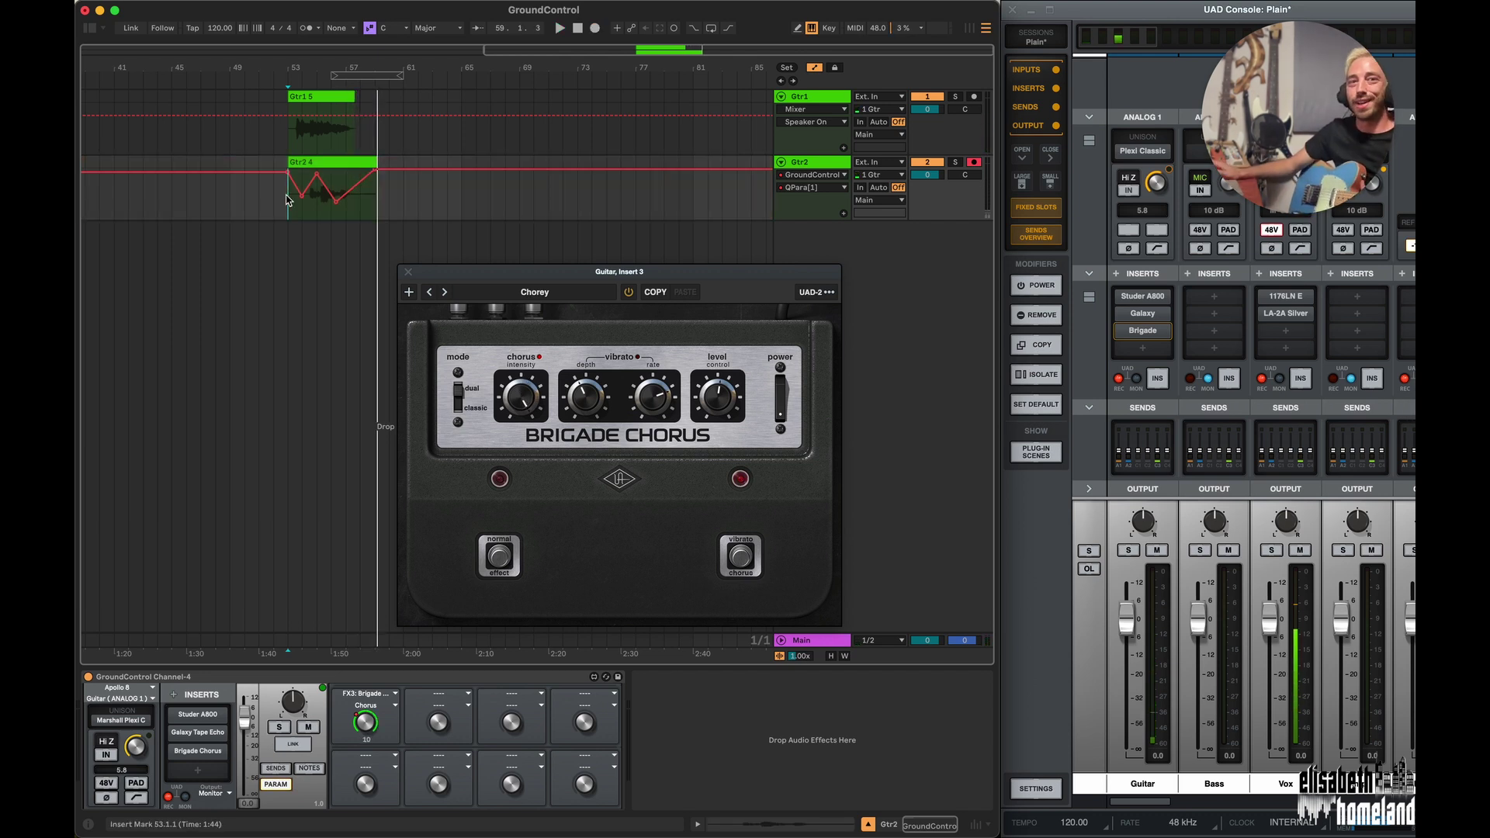